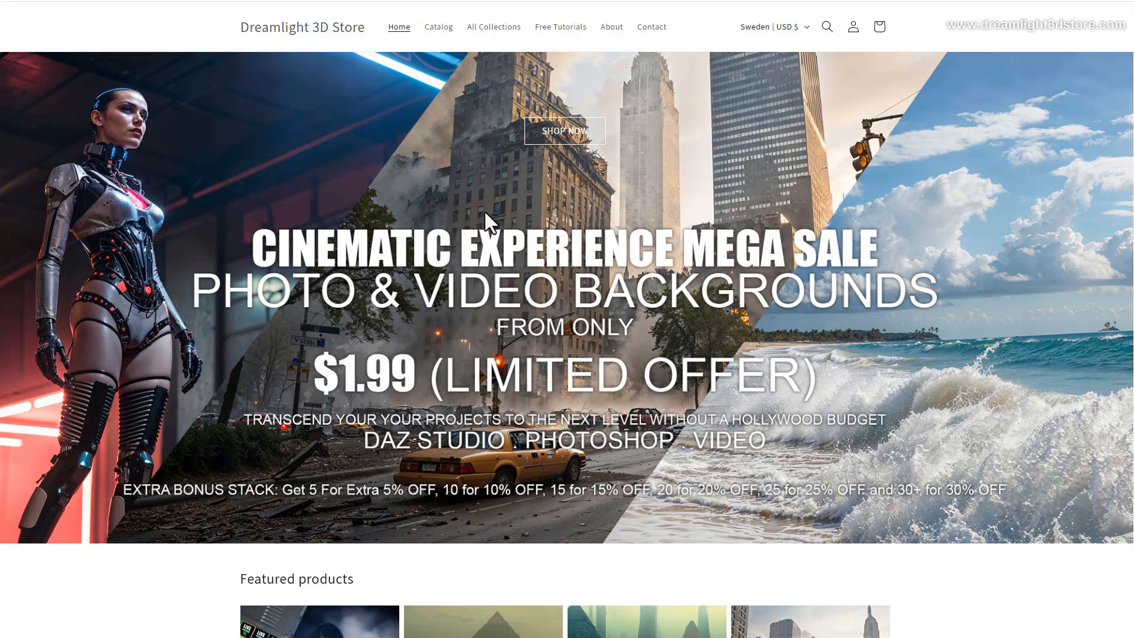
Open the Photo Backgrounds collection from the store's list of all collections and look through its products
click(479, 30)
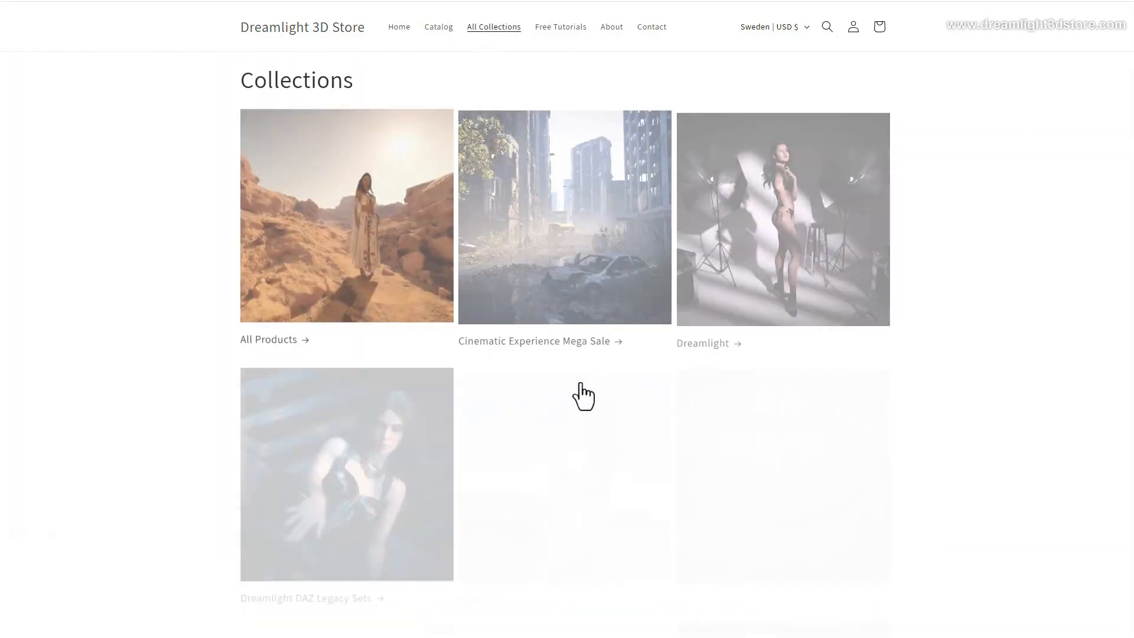
scroll(570, 389, down, 6)
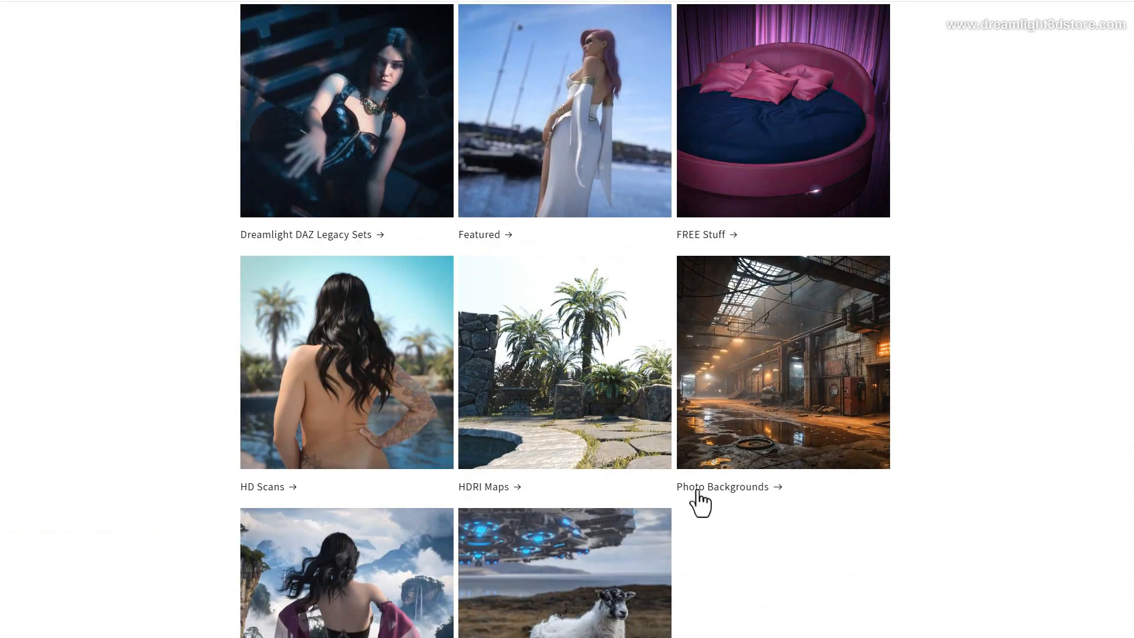
click(699, 487)
scroll(445, 467, down, 5)
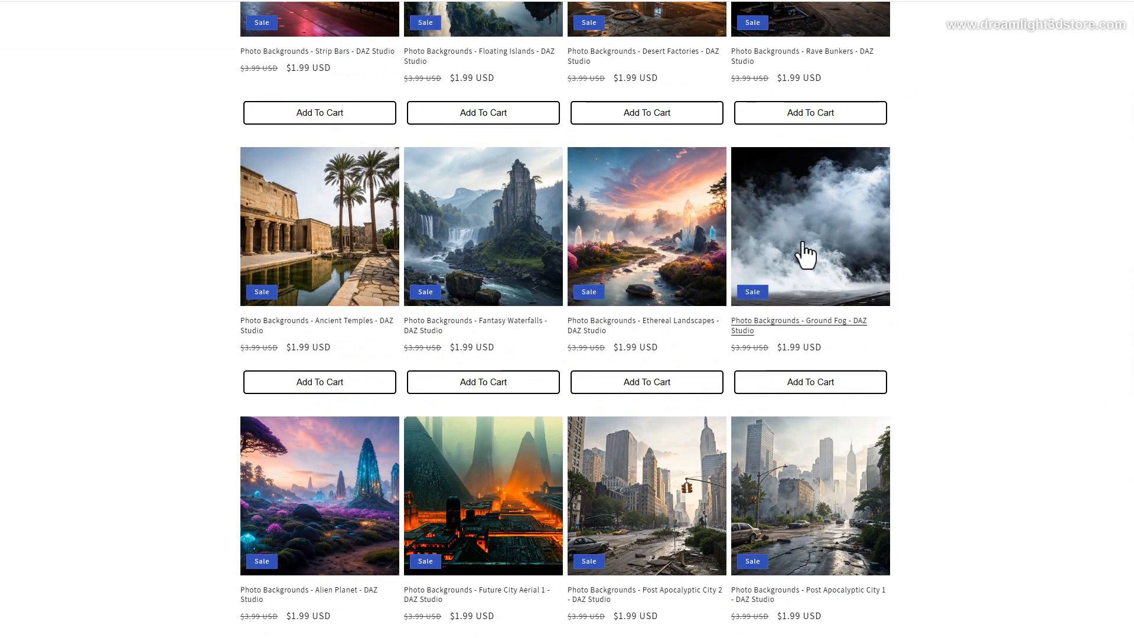
Open the Photo Backgrounds - Ground Fog product and examine its images and description
click(805, 255)
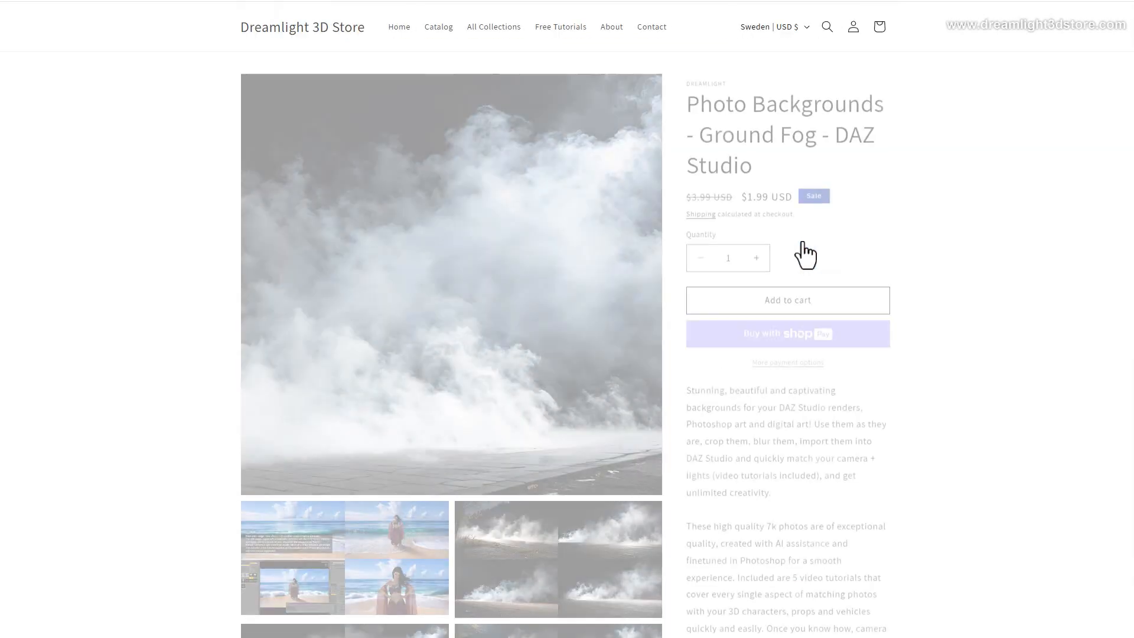
scroll(463, 481, down, 6)
scroll(528, 513, down, 1)
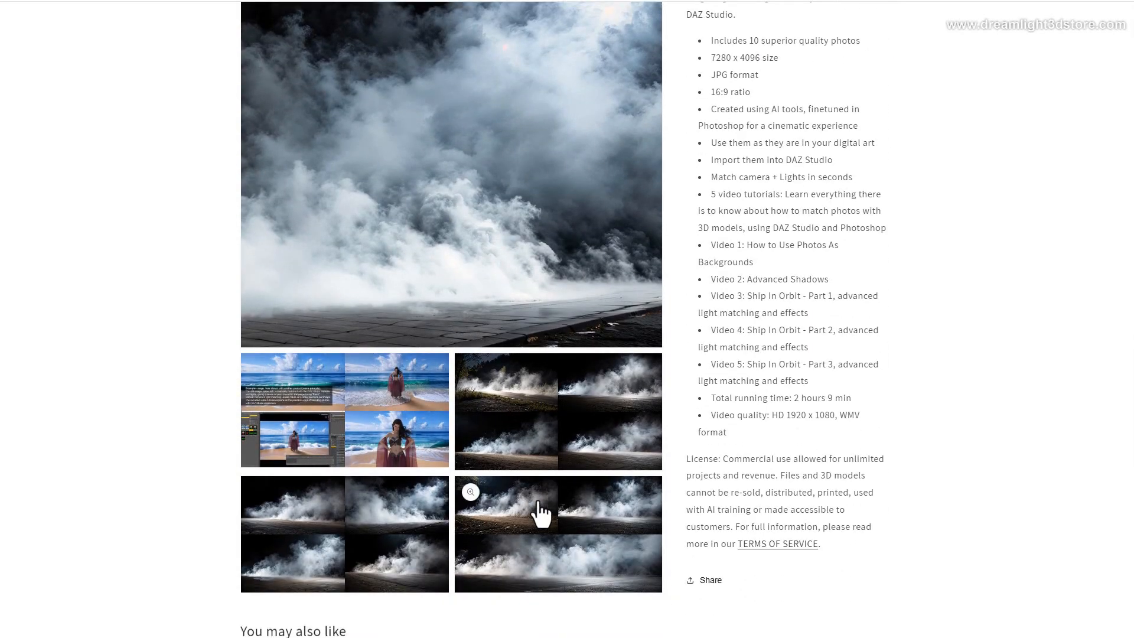
scroll(535, 517, up, 3)
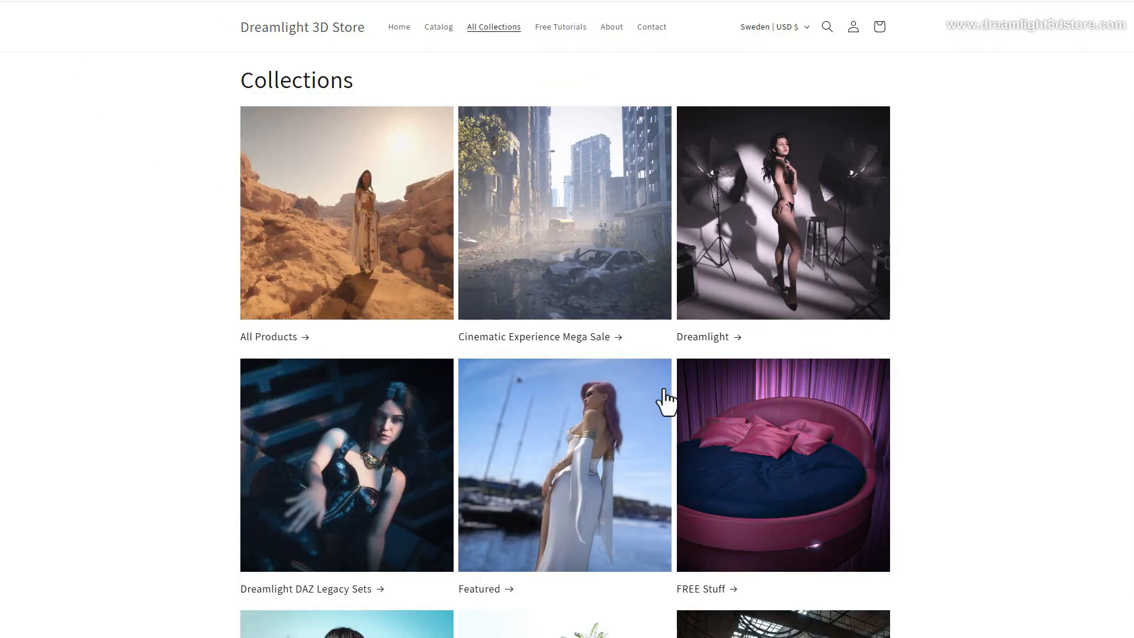
Open the Video Backgrounds collection, look through its products and go on to page 2
scroll(664, 397, down, 10)
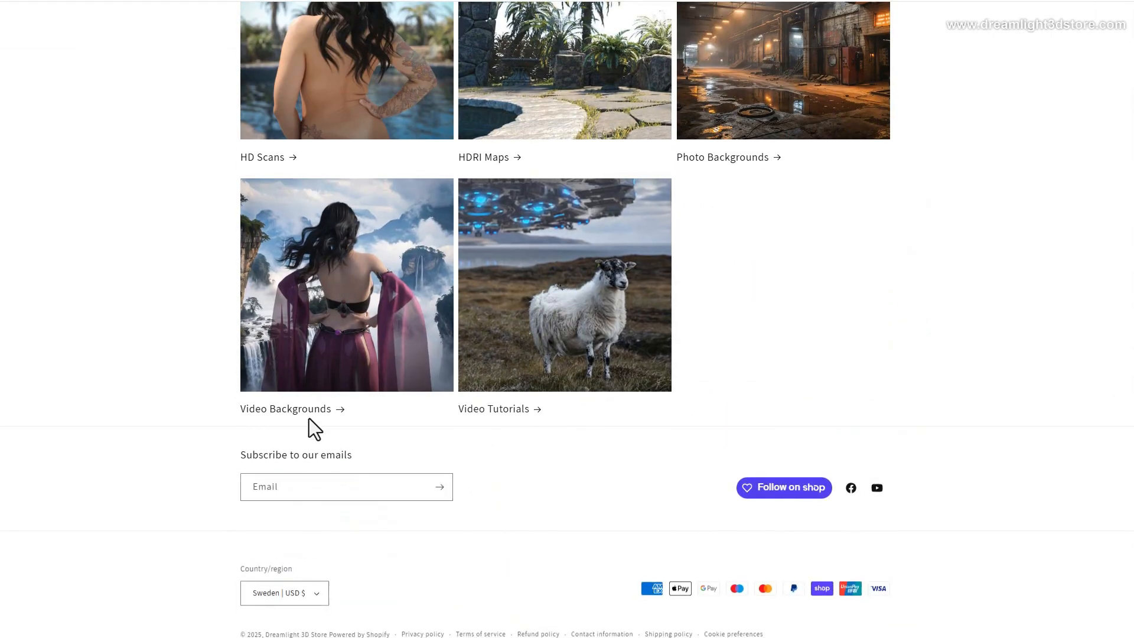
click(291, 411)
scroll(348, 365, down, 3)
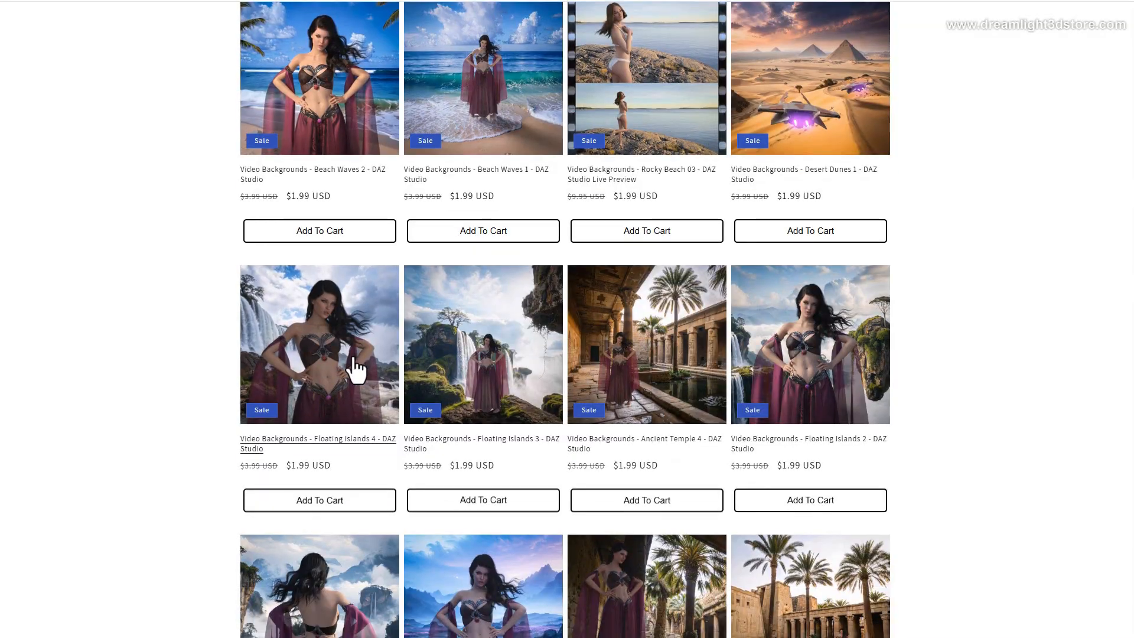
scroll(354, 369, down, 15)
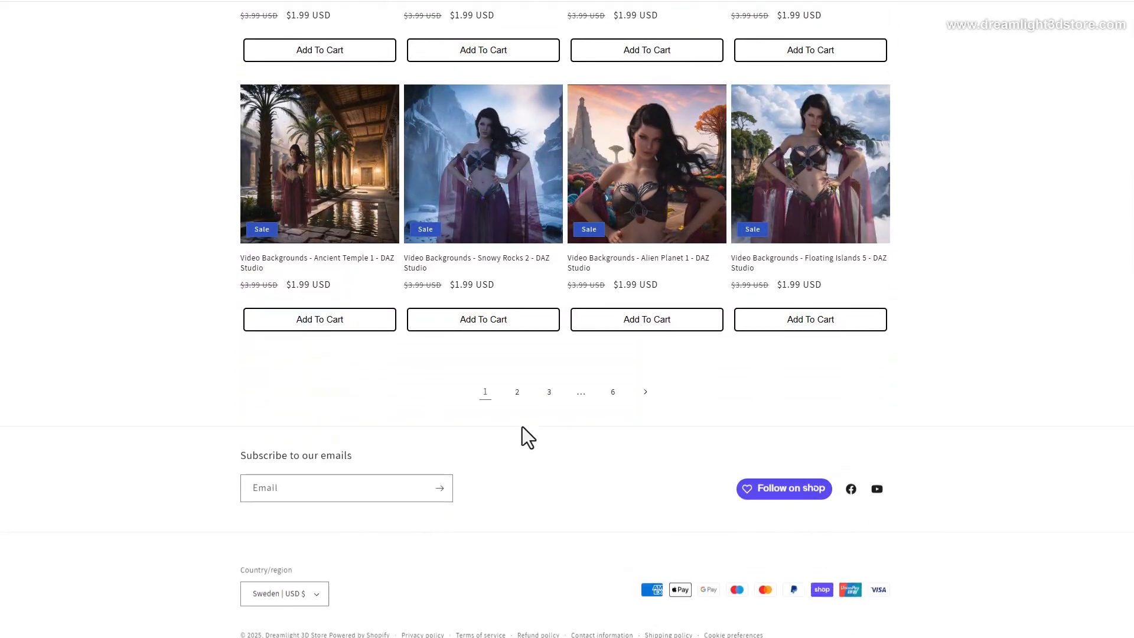
click(517, 393)
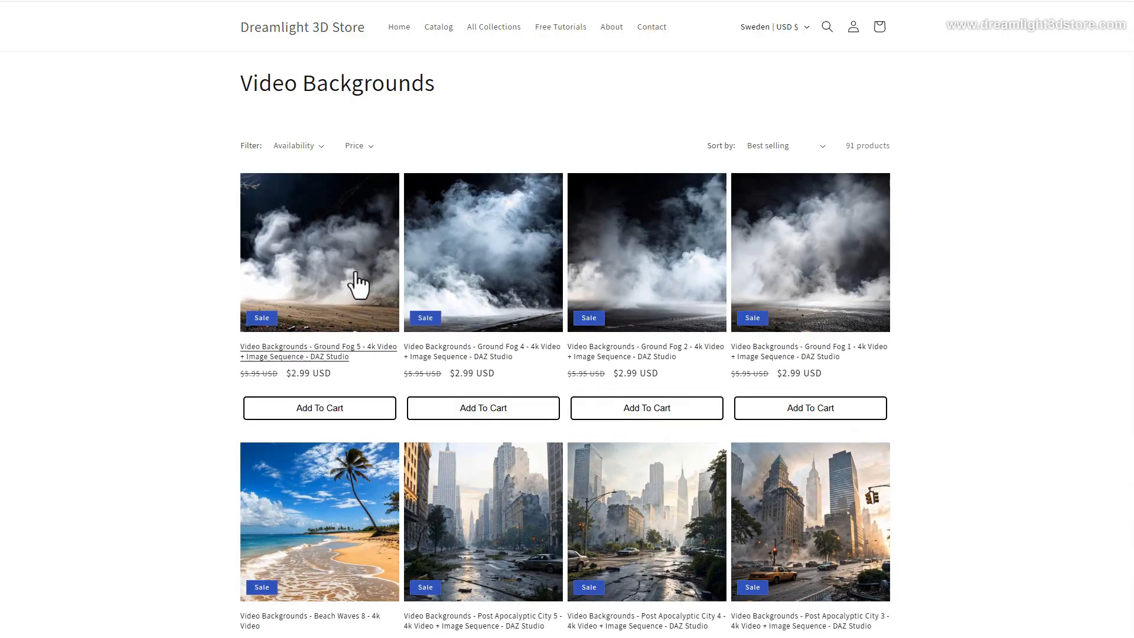
Open the Video Backgrounds - Ground Fog 5 product and play its demo sample video
click(337, 282)
scroll(413, 437, down, 1)
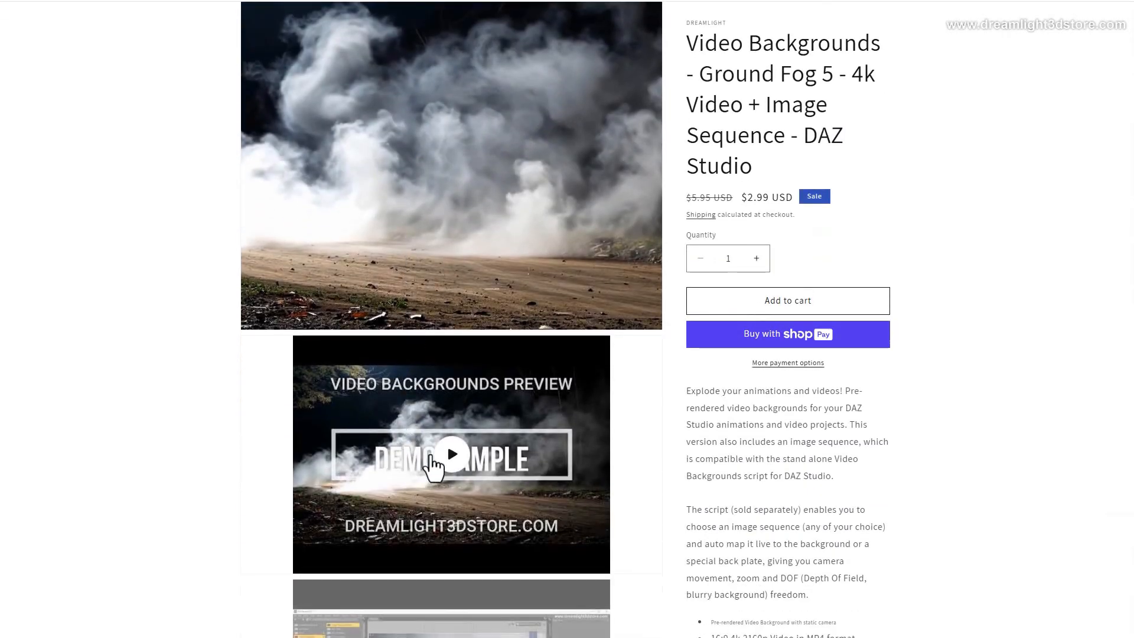
click(430, 456)
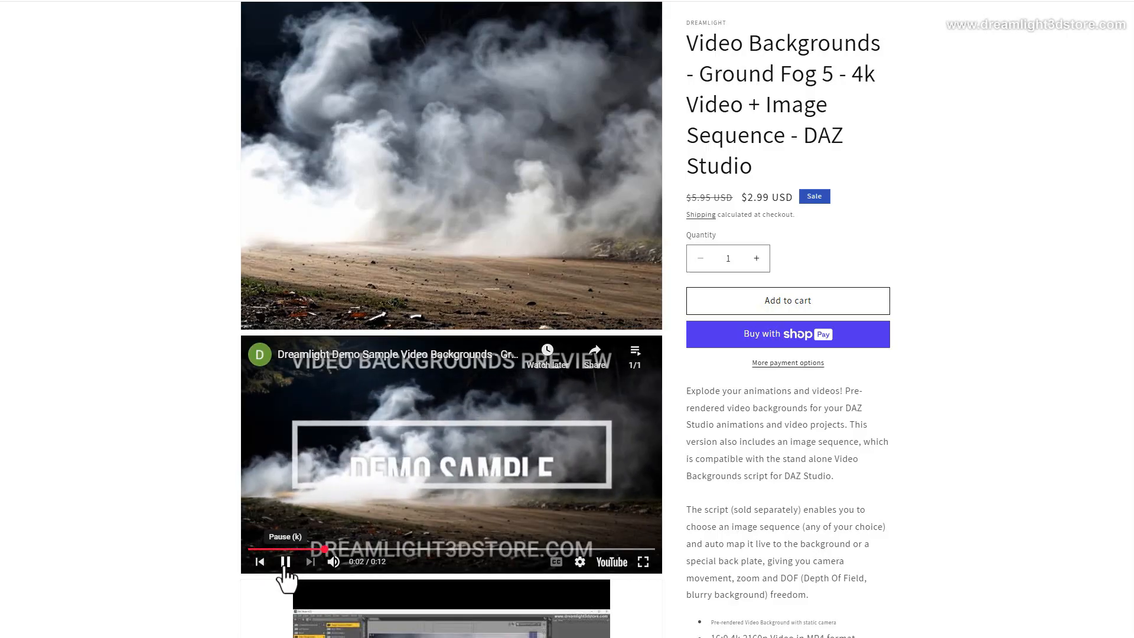
scroll(200, 425, up, 1)
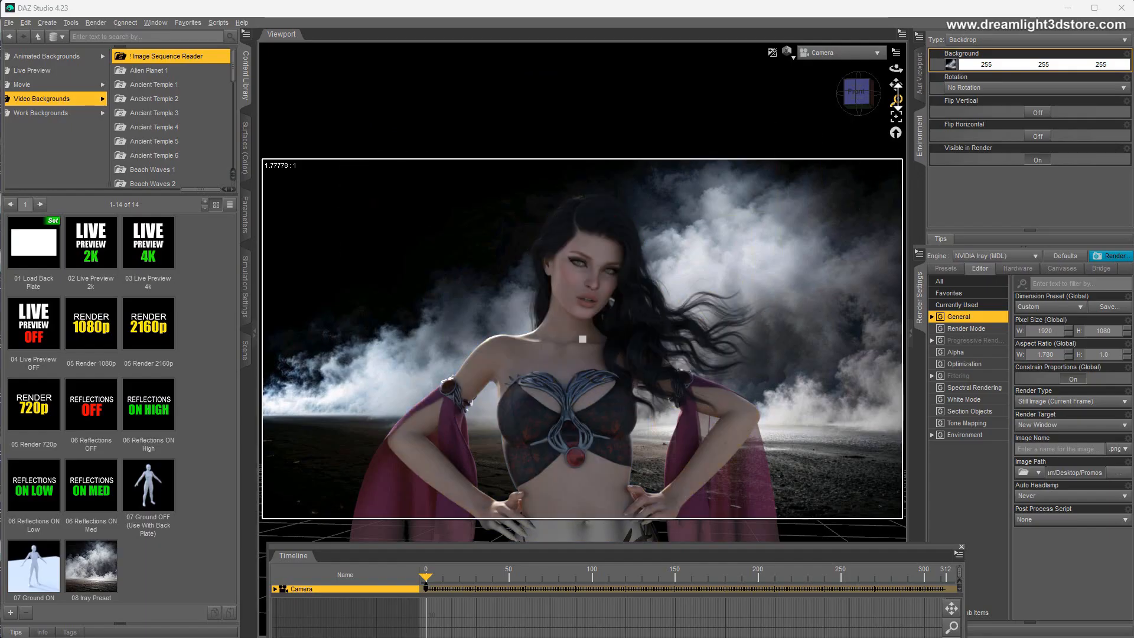
Switch to DAZ Studio, frame the whole figure against the fog backdrop and check the backdrop along the timeline
drag(898, 96, 898, 145)
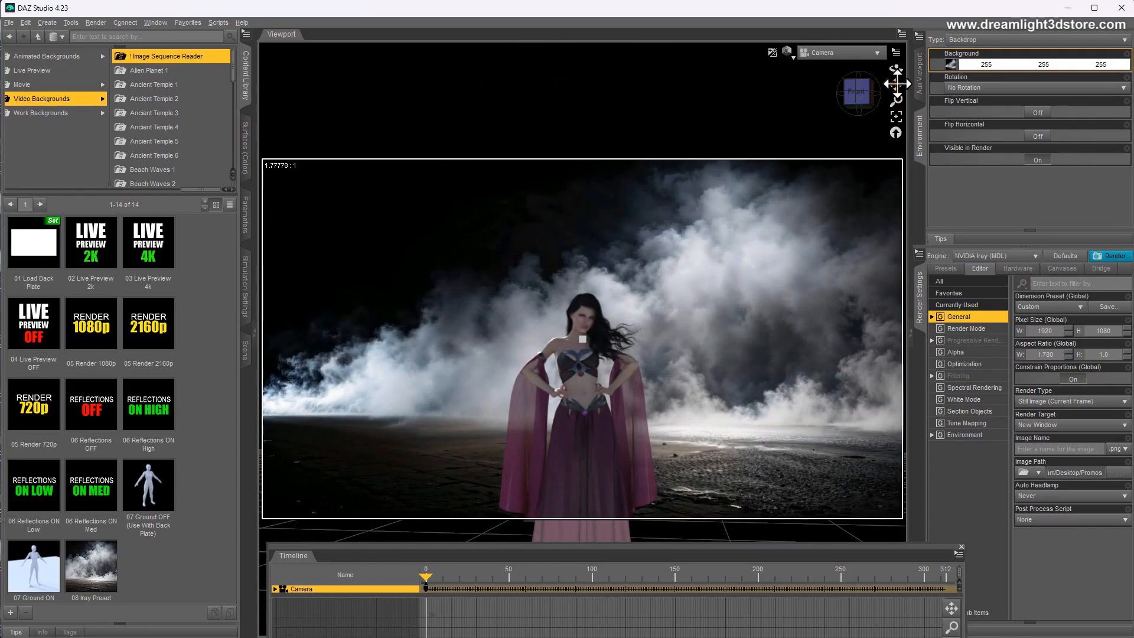
drag(897, 84, 896, 110)
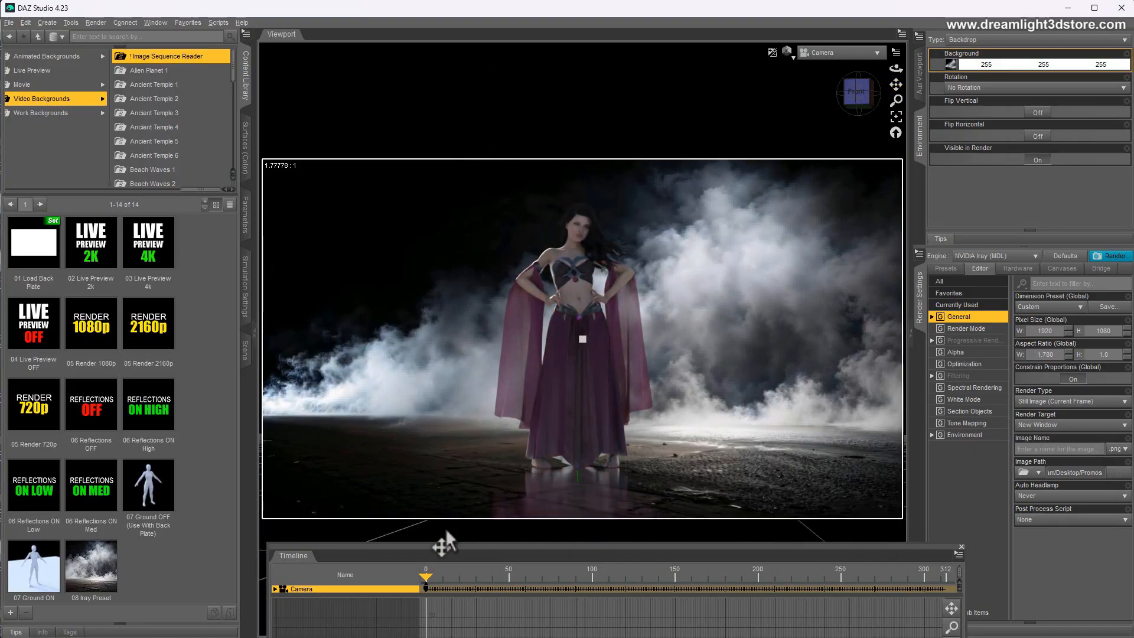
drag(426, 577, 384, 560)
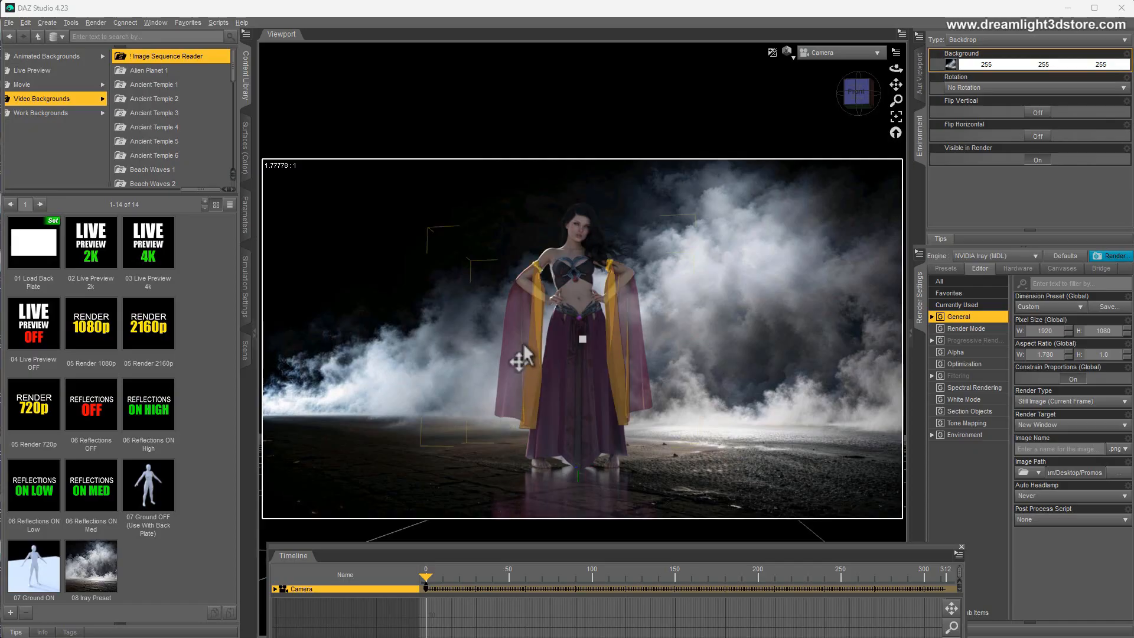
mouse_move(951, 65)
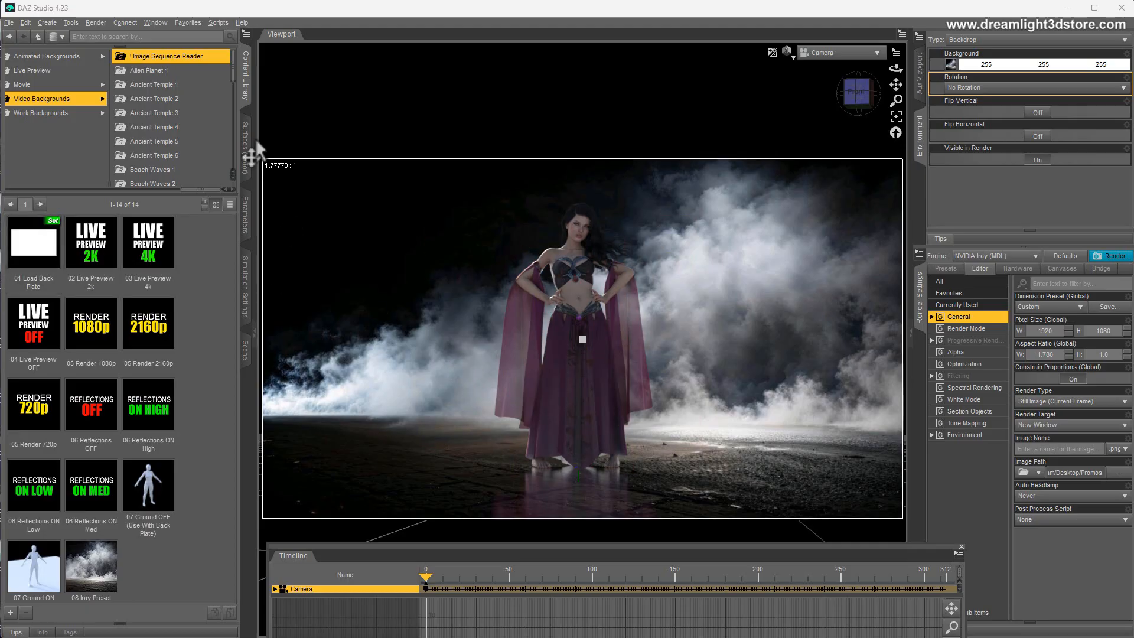
Load the back plate into the scene and enable its 2K live preview
double_click(35, 257)
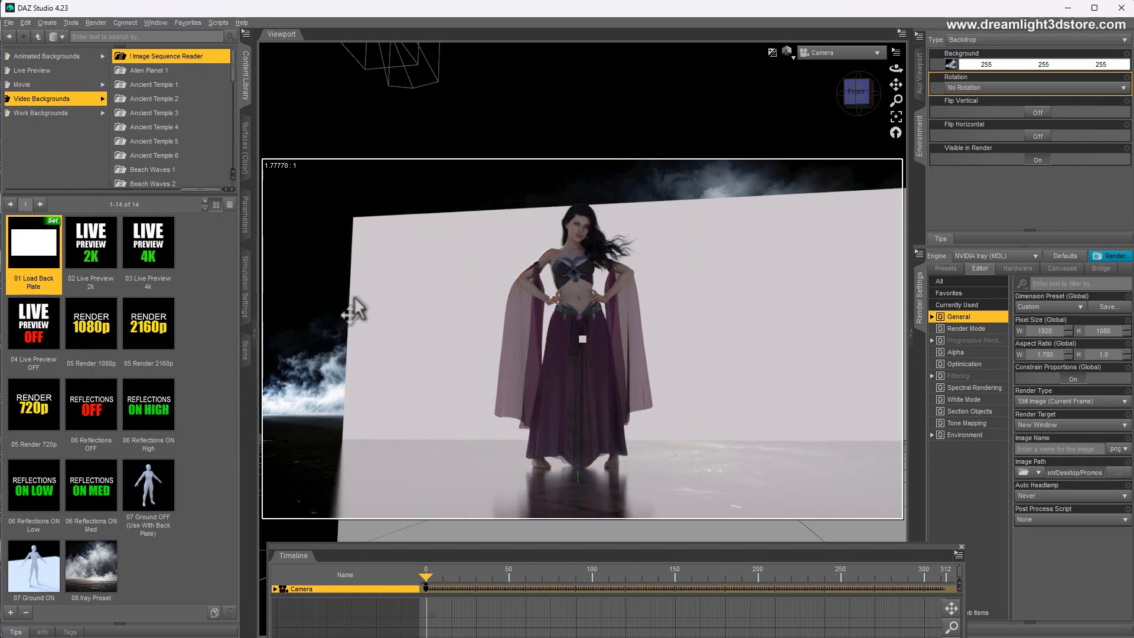
double_click(99, 252)
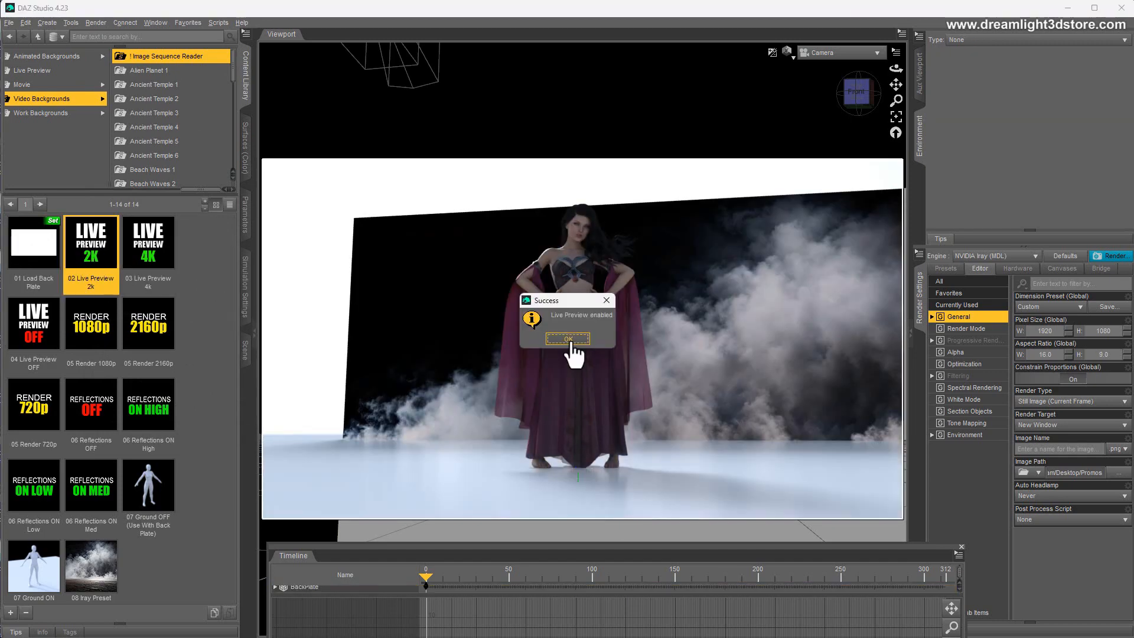
click(573, 342)
Apply the 07 Ground OFF preset meant for use with the back plate
double_click(153, 484)
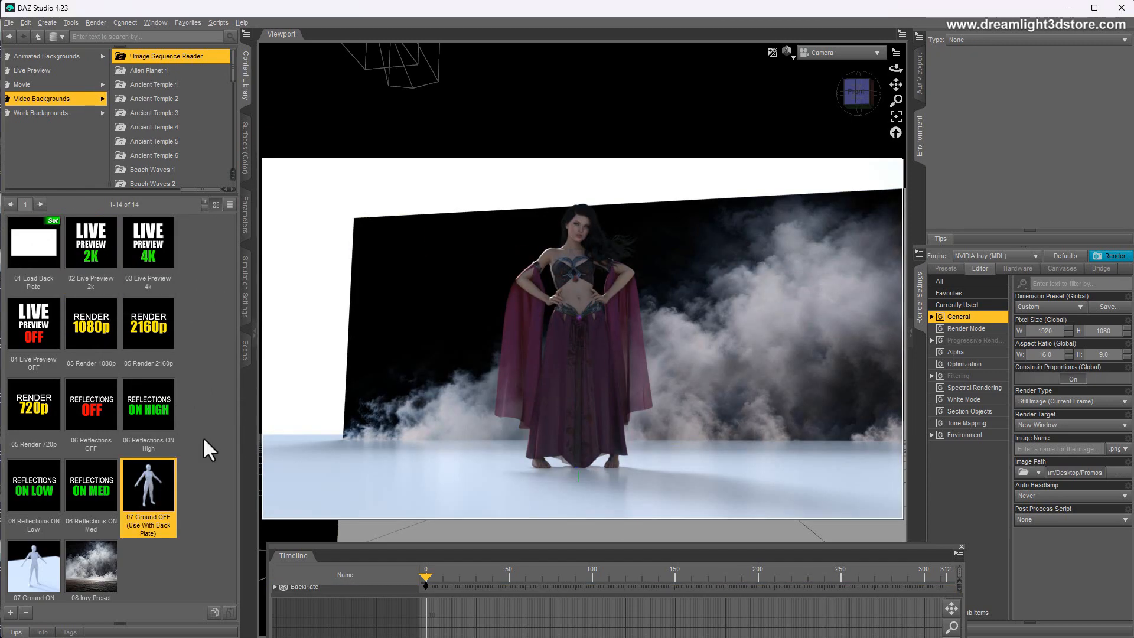
double_click(148, 502)
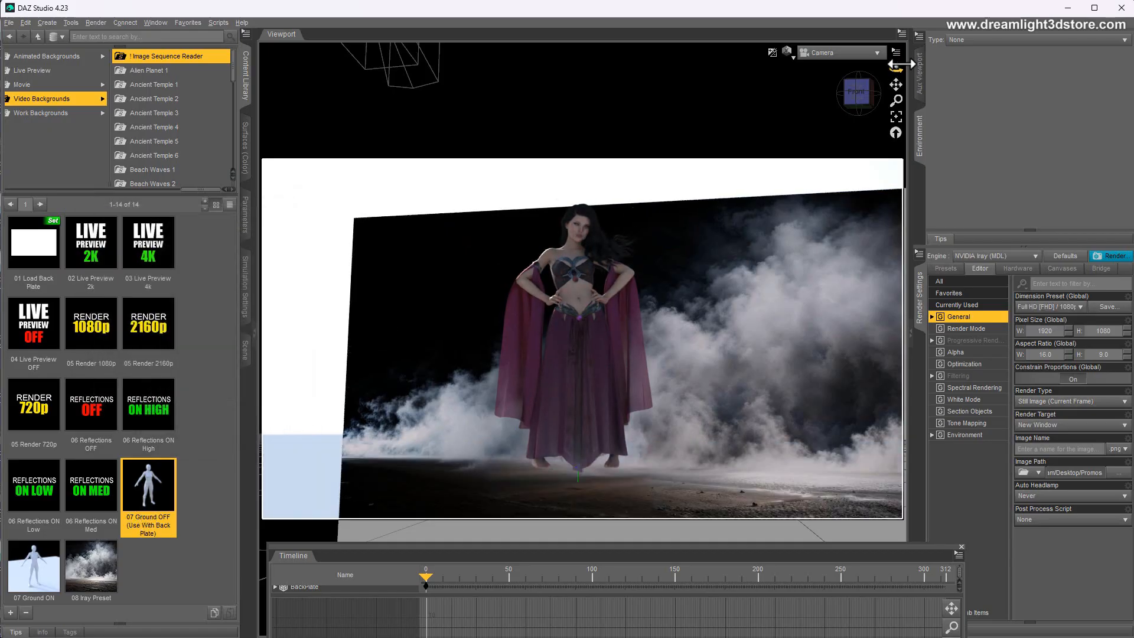
Orbit the camera around the figure and scrub the timeline past frame 50 to check the fog on the back plate
drag(896, 68, 752, 218)
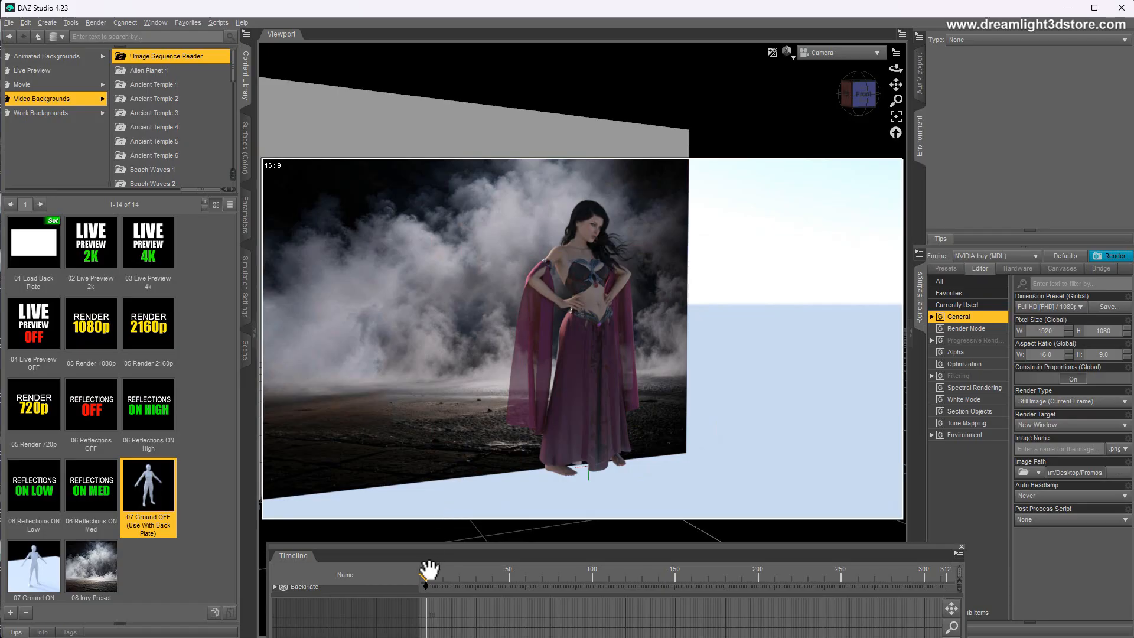
drag(429, 570, 531, 572)
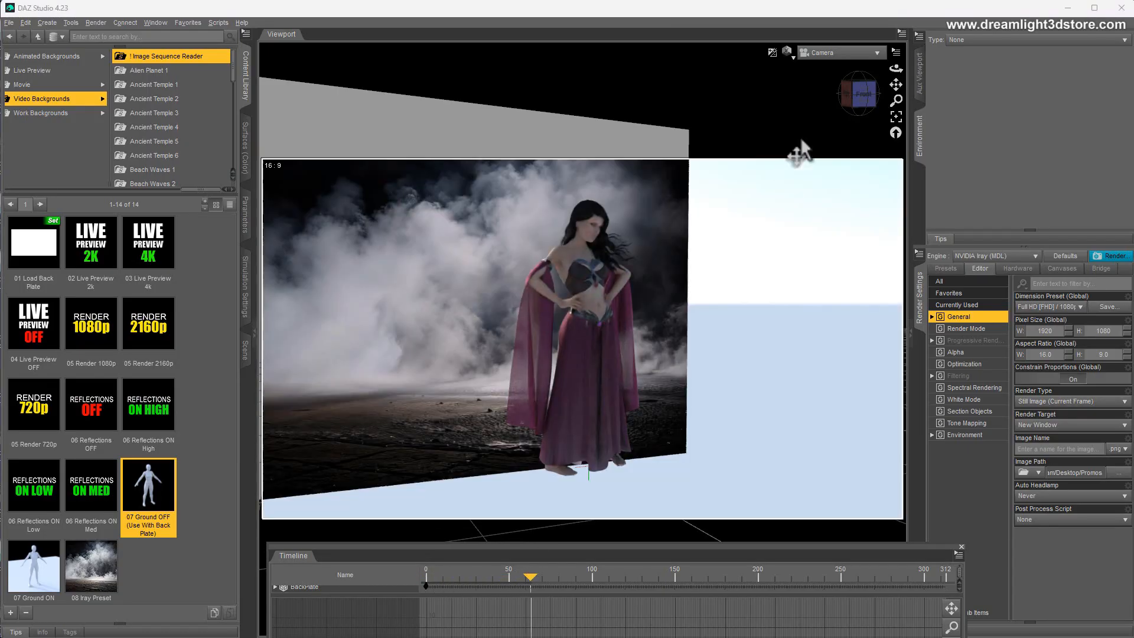
Switch the viewport from the rendered preview to a textured draw style, scrub back to frame 0 and reframe the figure closer
click(786, 53)
click(777, 194)
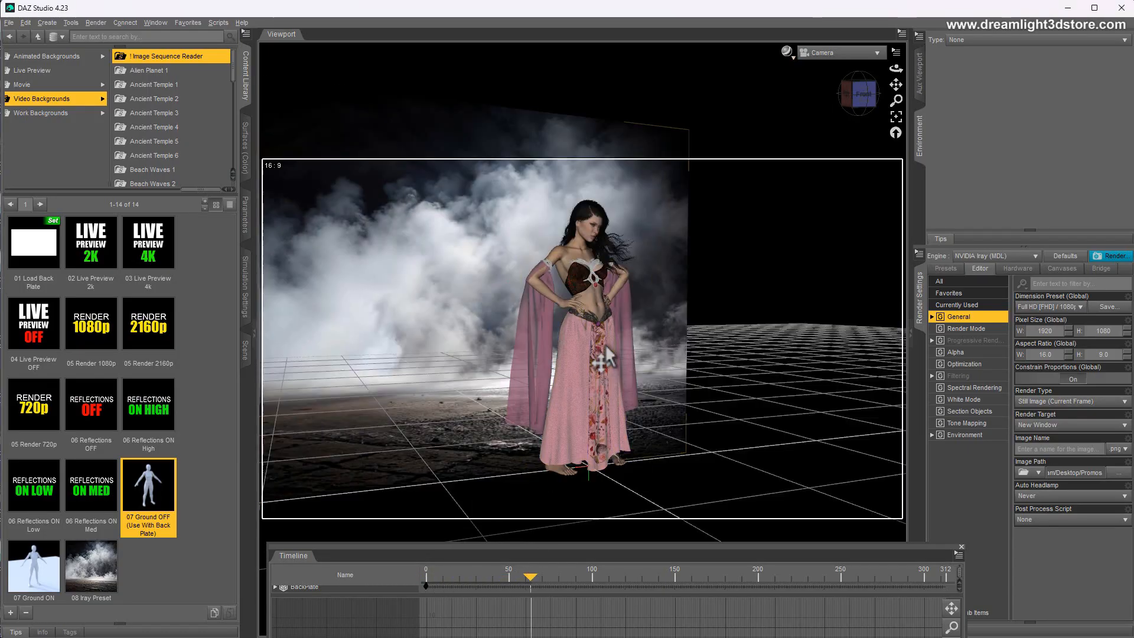
mouse_move(529, 574)
mouse_down()
mouse_move(797, 577)
mouse_move(615, 529)
mouse_move(399, 527)
mouse_up()
mouse_move(898, 71)
mouse_down()
mouse_move(874, 72)
mouse_move(898, 92)
mouse_move(898, 74)
mouse_move(900, 101)
mouse_move(898, 84)
mouse_up()
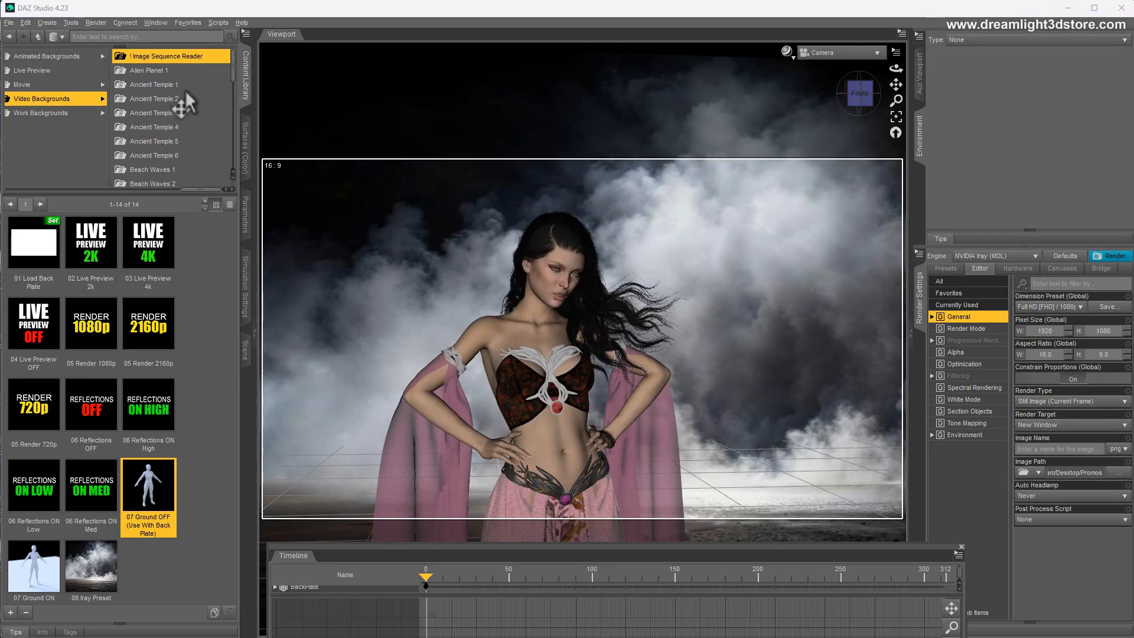
Delete the BackPlate object from the scene
click(245, 347)
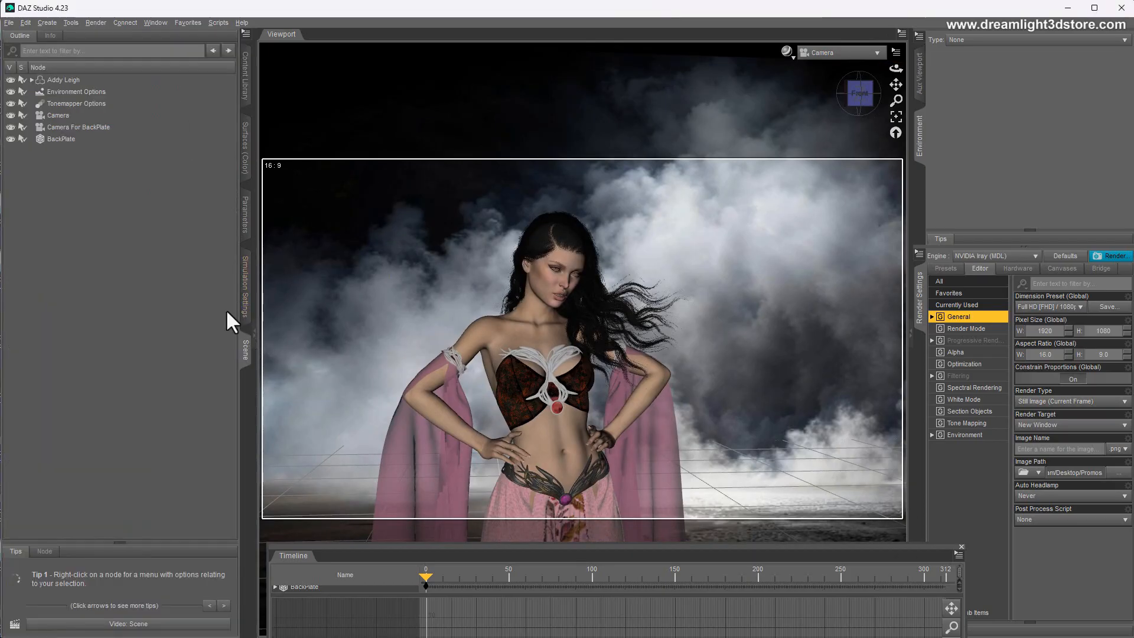
click(50, 139)
right_click(50, 139)
click(66, 166)
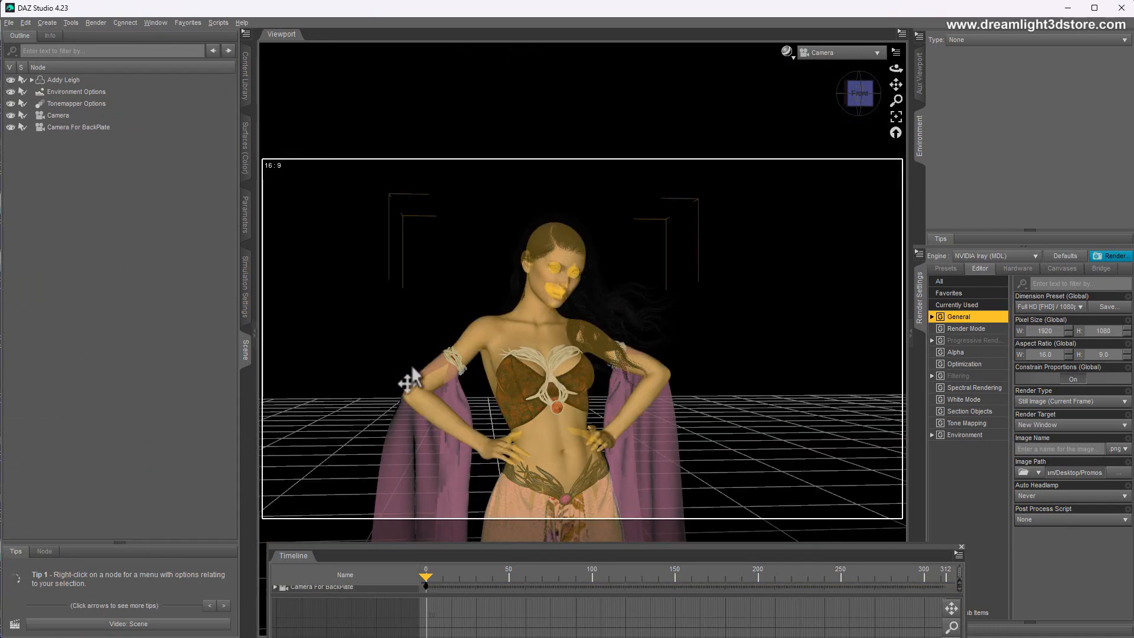
Create a 10 m plane primitive at World Center with Y Positive as its primary axis
click(47, 23)
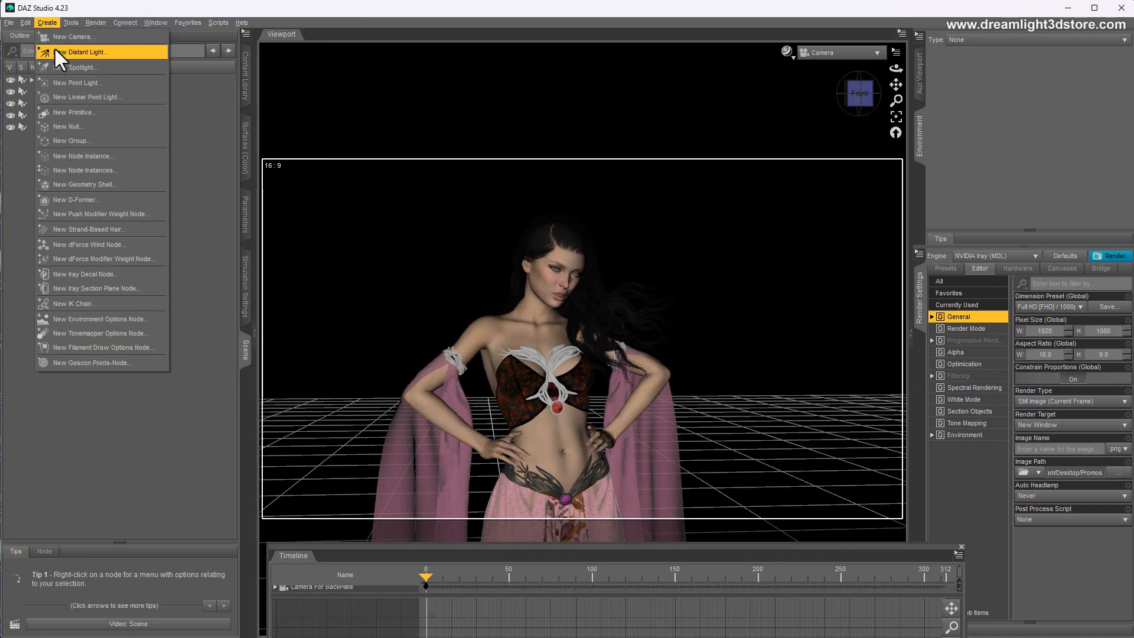
click(59, 114)
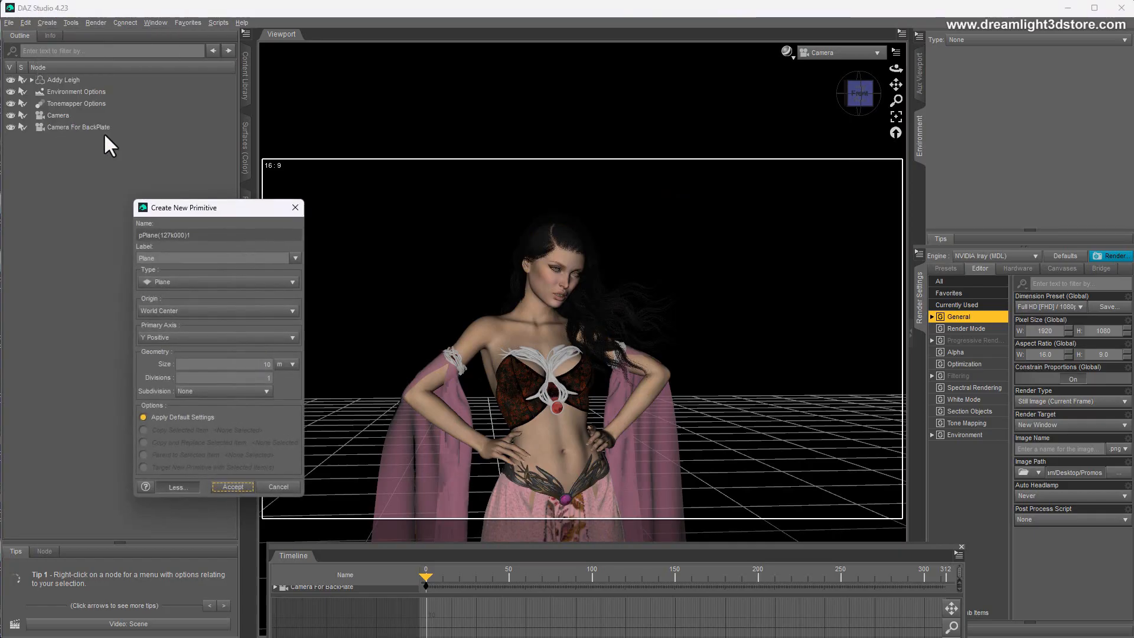
drag(203, 210, 262, 163)
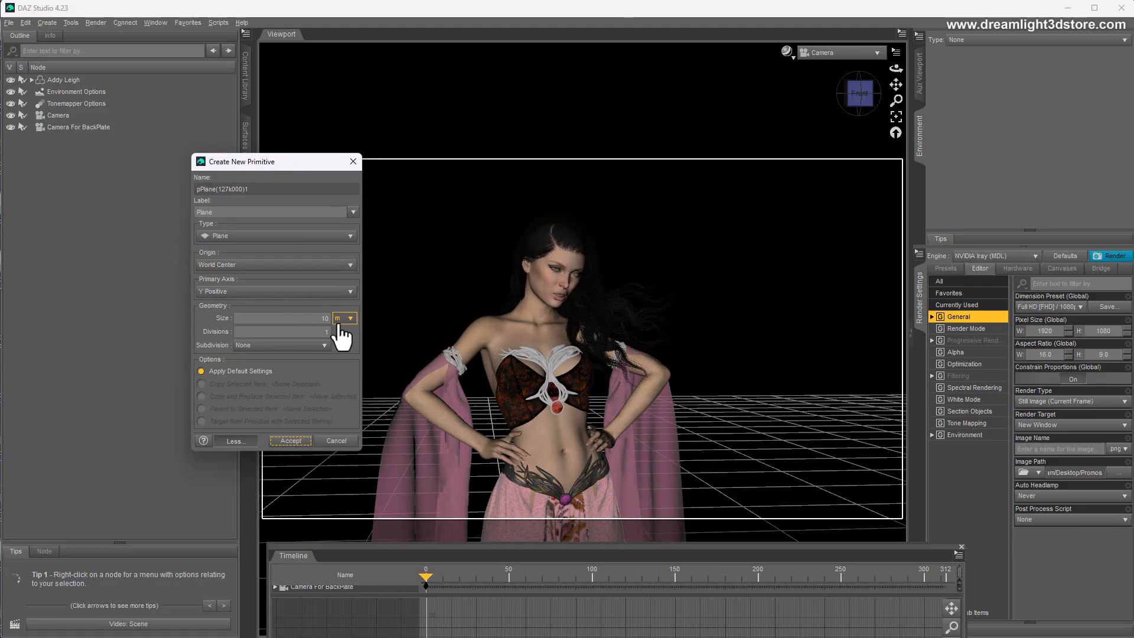
click(279, 442)
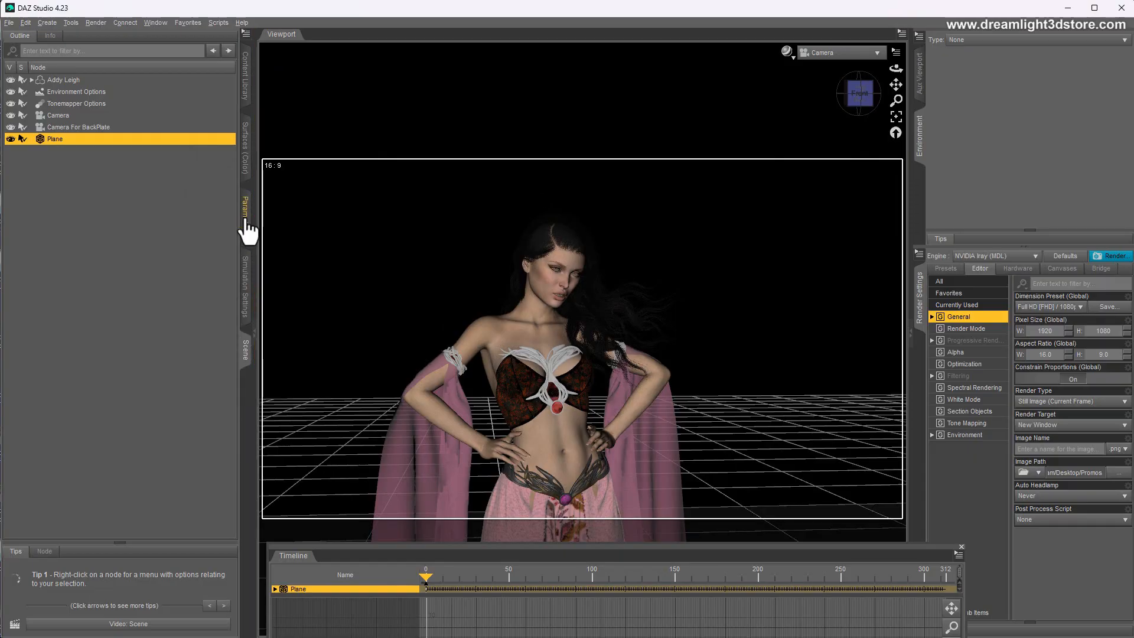
Change the viewport to Perspective View and stand the plane upright by setting its X Rotate to 90
click(244, 231)
click(847, 54)
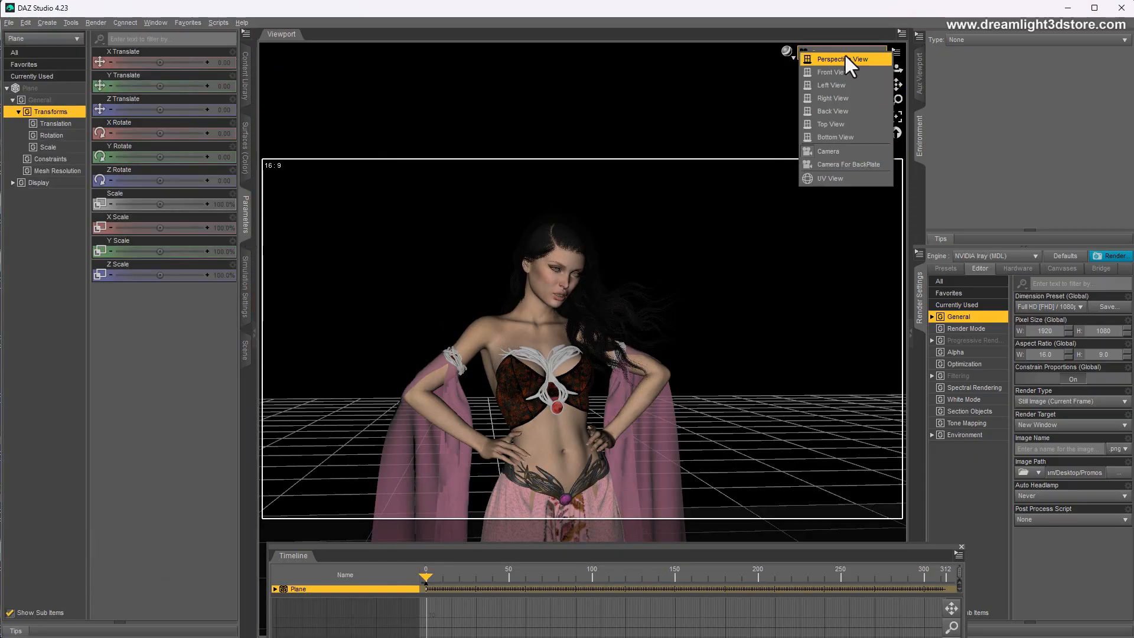
click(847, 58)
drag(897, 100, 896, 136)
drag(892, 70, 845, 71)
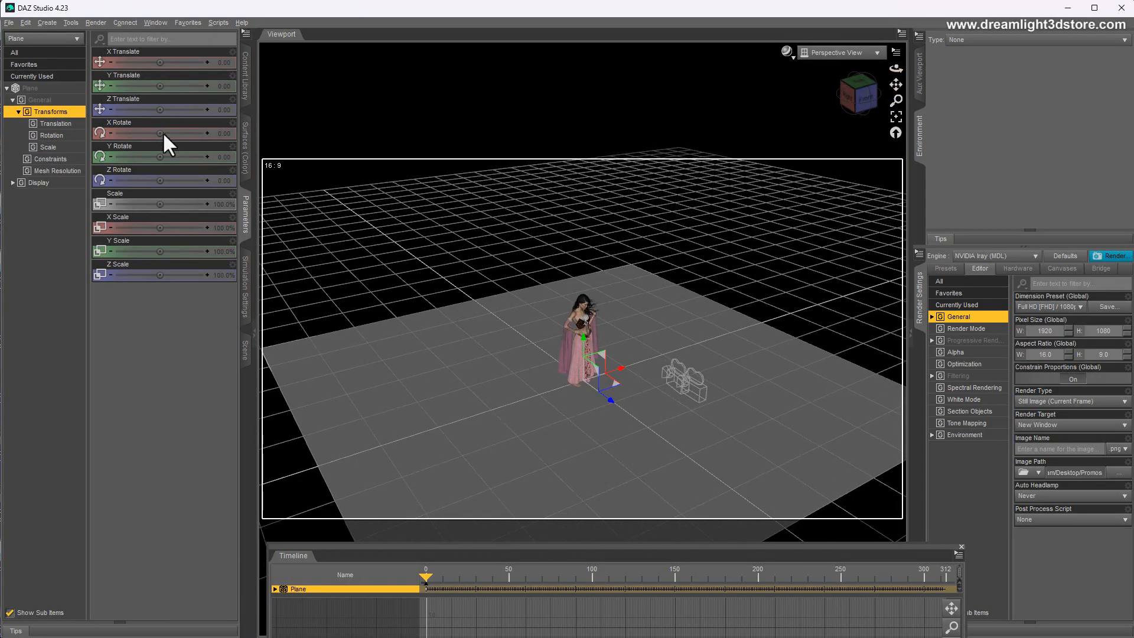
drag(160, 133, 184, 134)
double_click(222, 136)
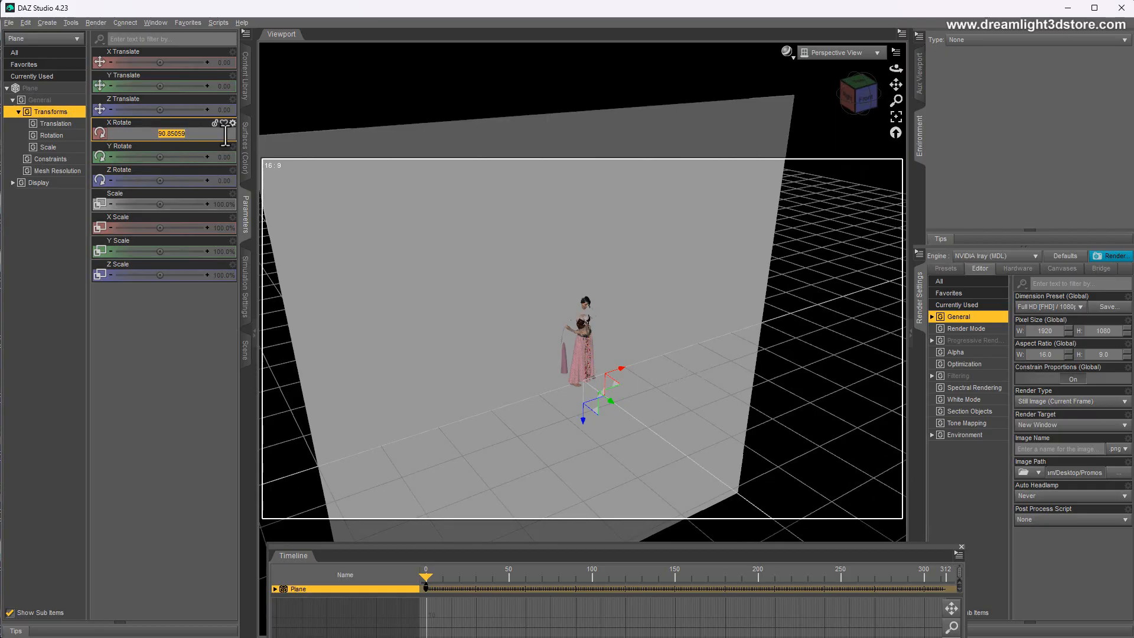
text(90)
key(Return)
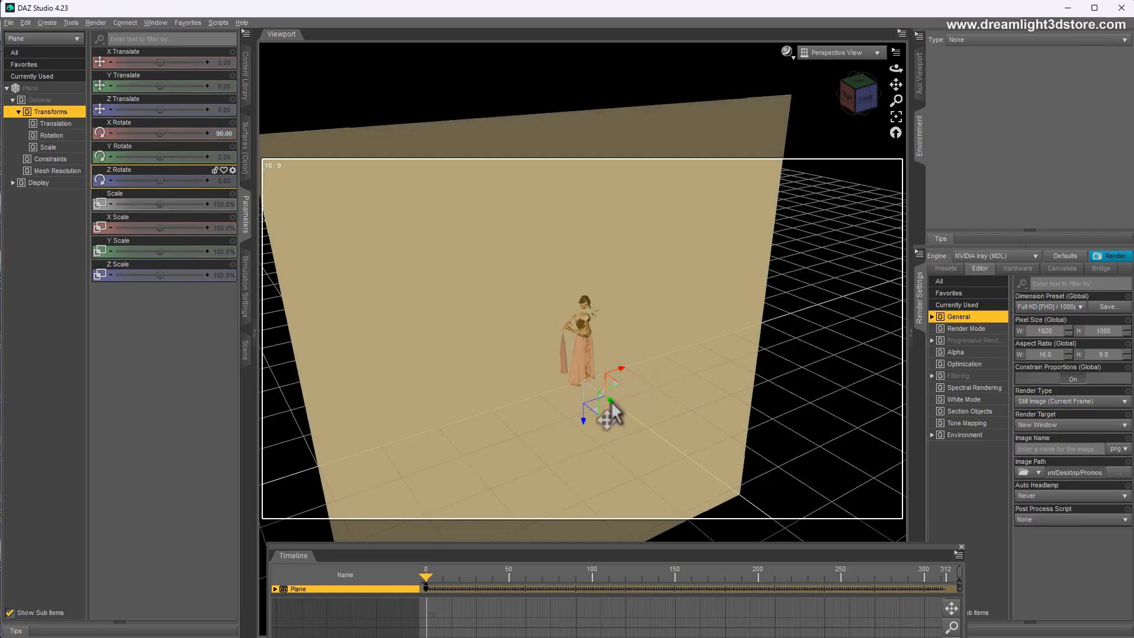
Move the plane back behind the figure to about -924 on Z and scale it to 160% in X and 90% in Z
drag(611, 411, 431, 268)
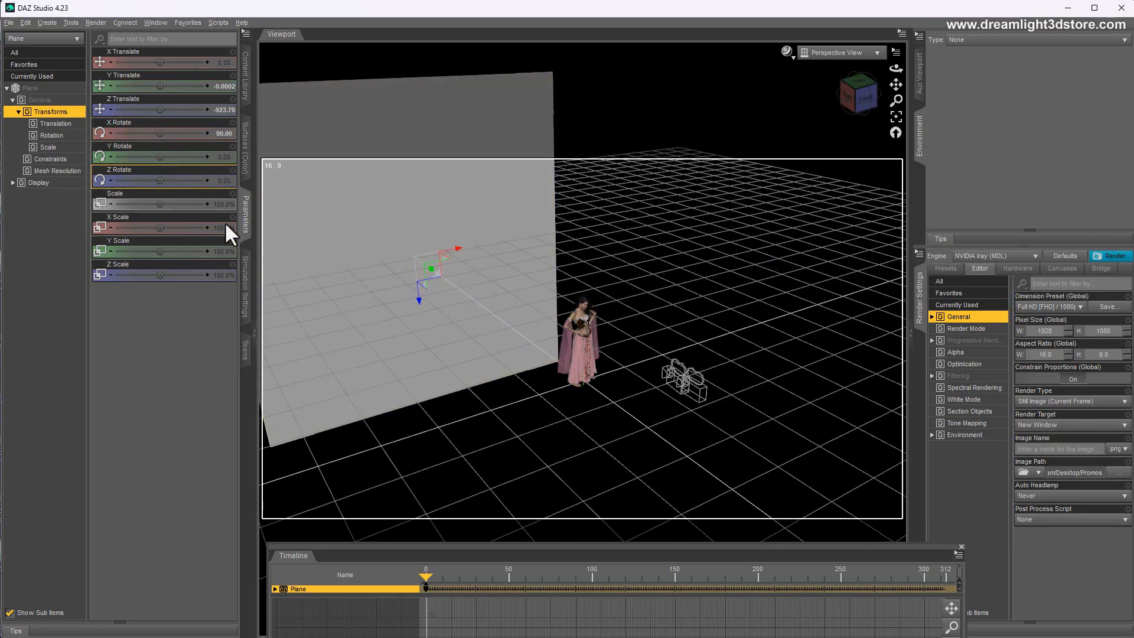
double_click(222, 230)
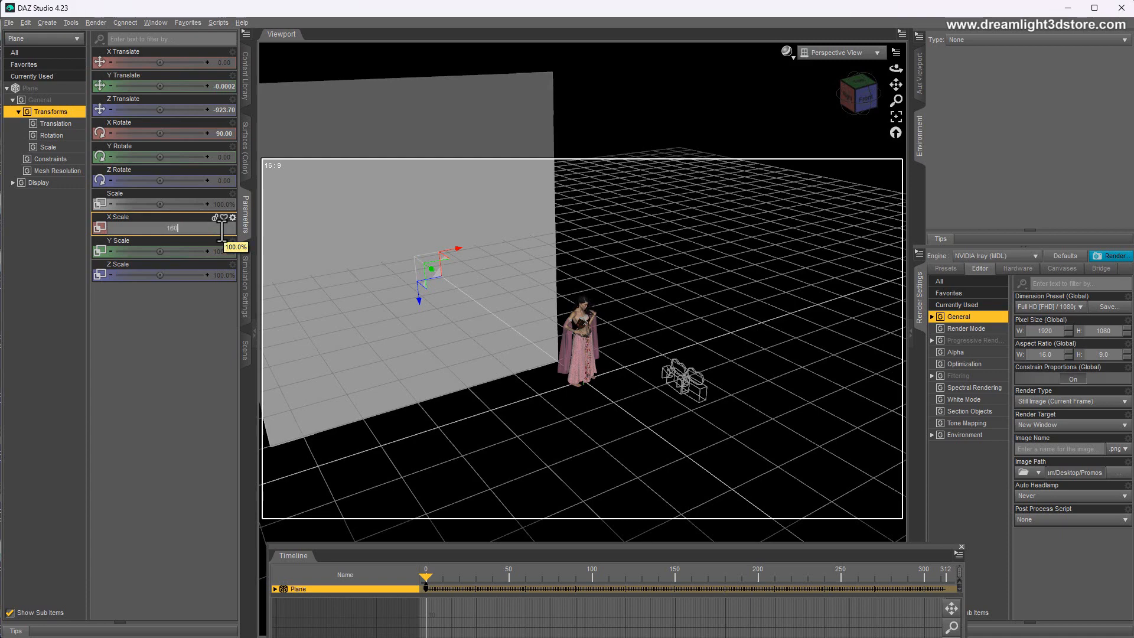
key(Return)
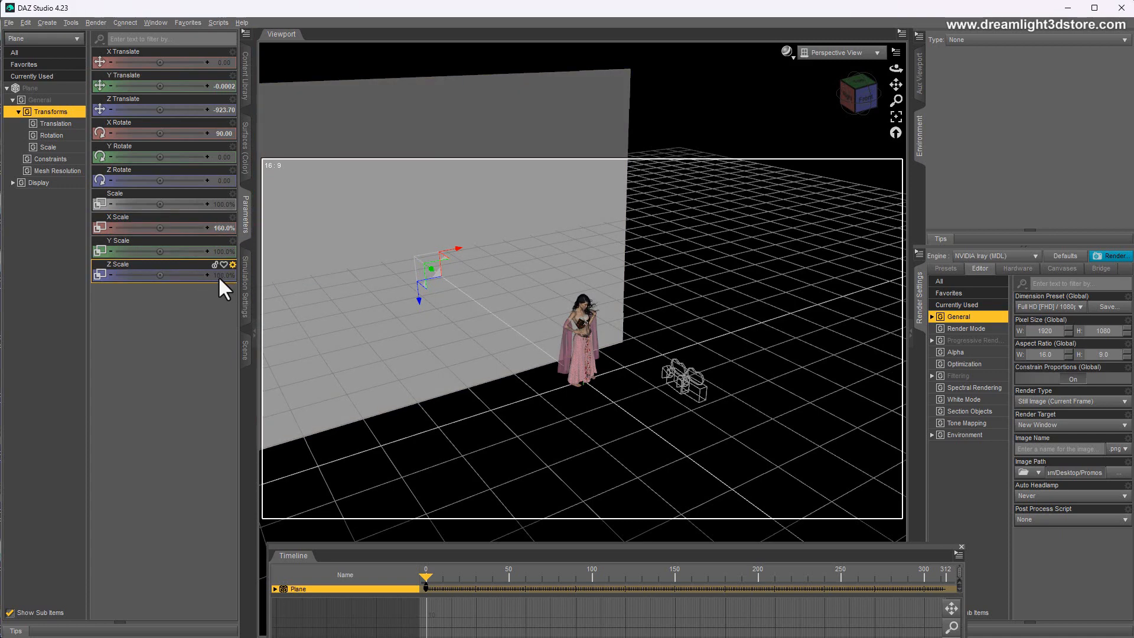
click(219, 277)
text(90)
key(Return)
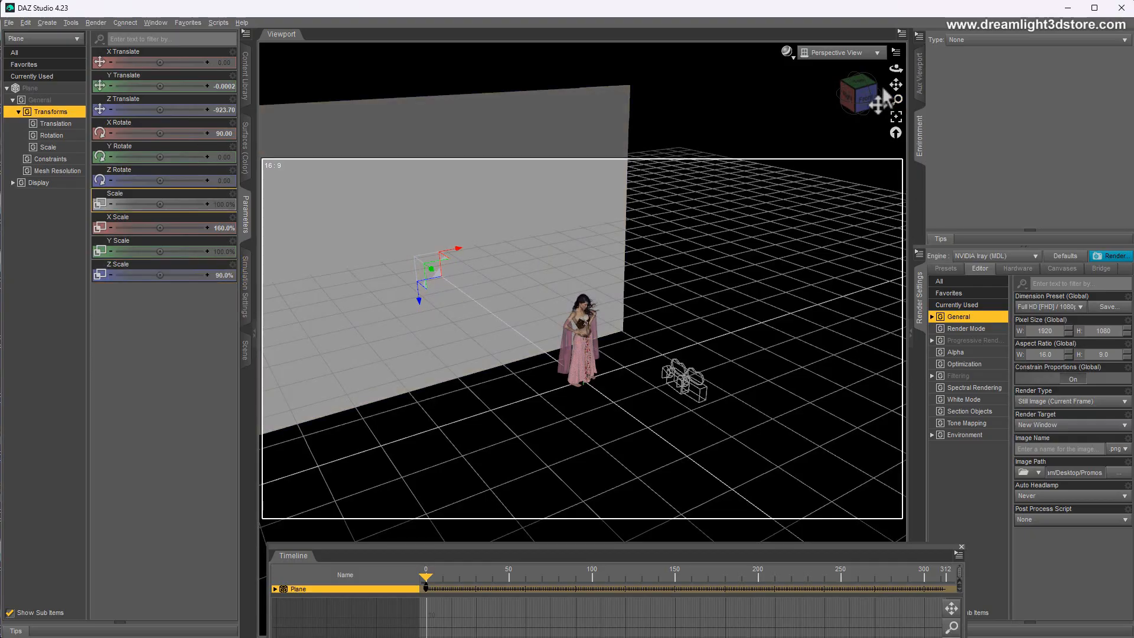
Switch the viewport to the Camera view and frame the whole figure against the plane from slightly above
drag(890, 68, 861, 56)
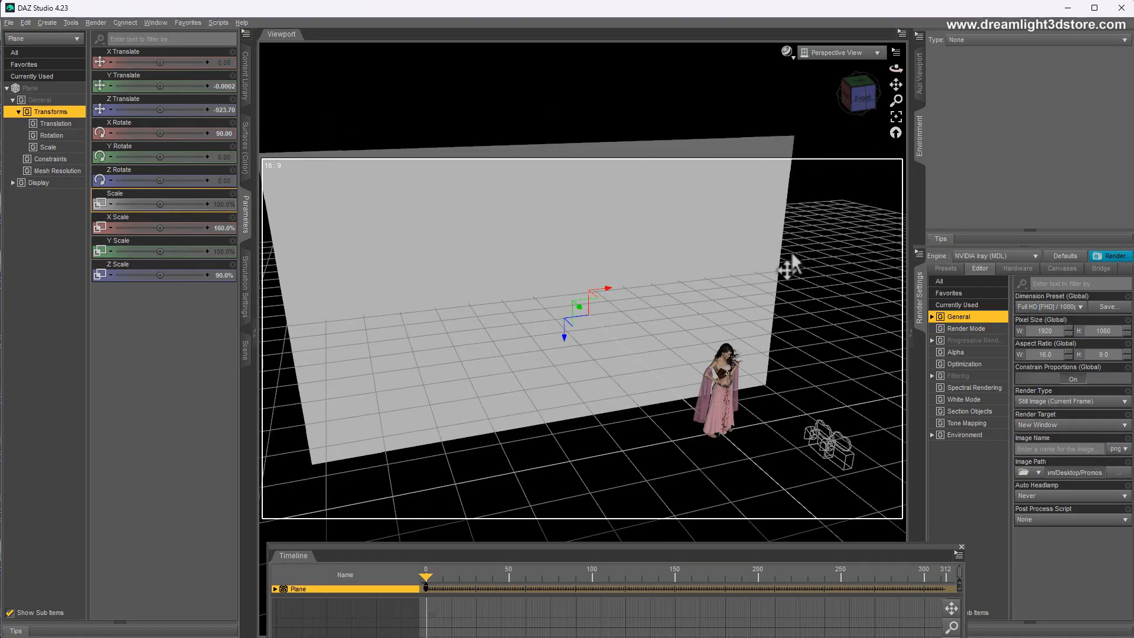
click(842, 52)
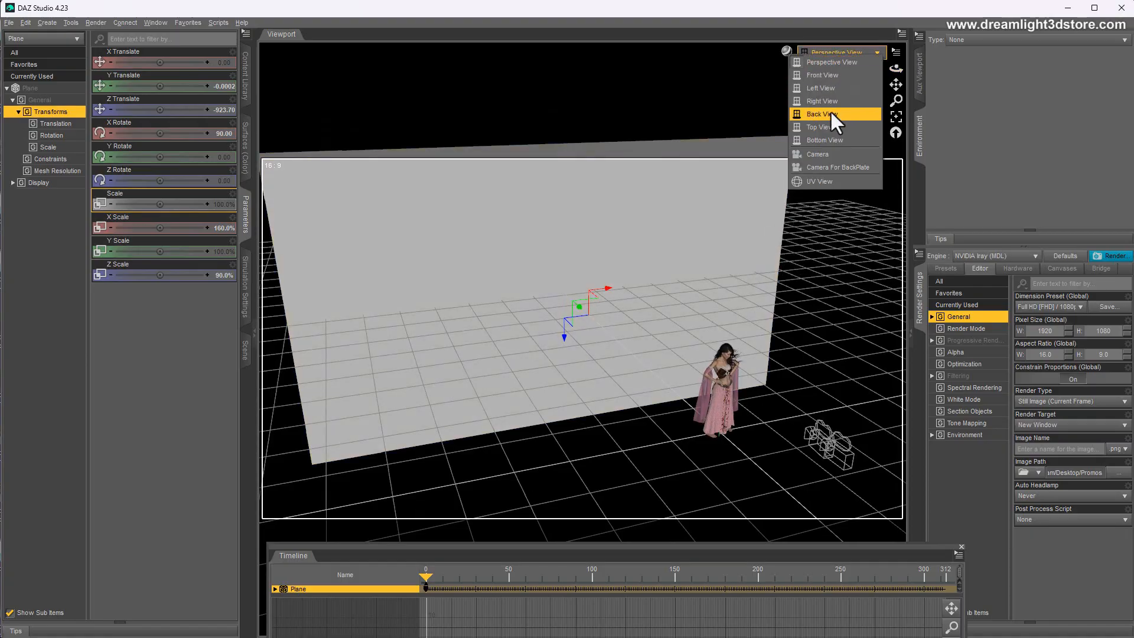
click(821, 154)
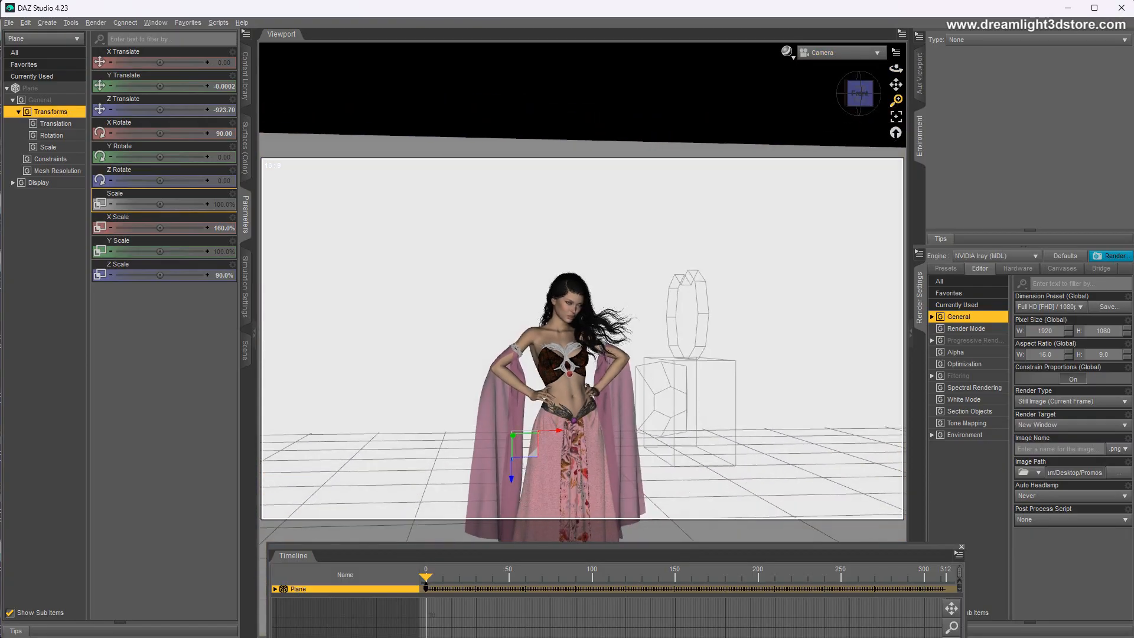
drag(896, 100, 896, 118)
mouse_move(896, 69)
mouse_down()
mouse_move(850, 80)
mouse_move(901, 72)
mouse_up()
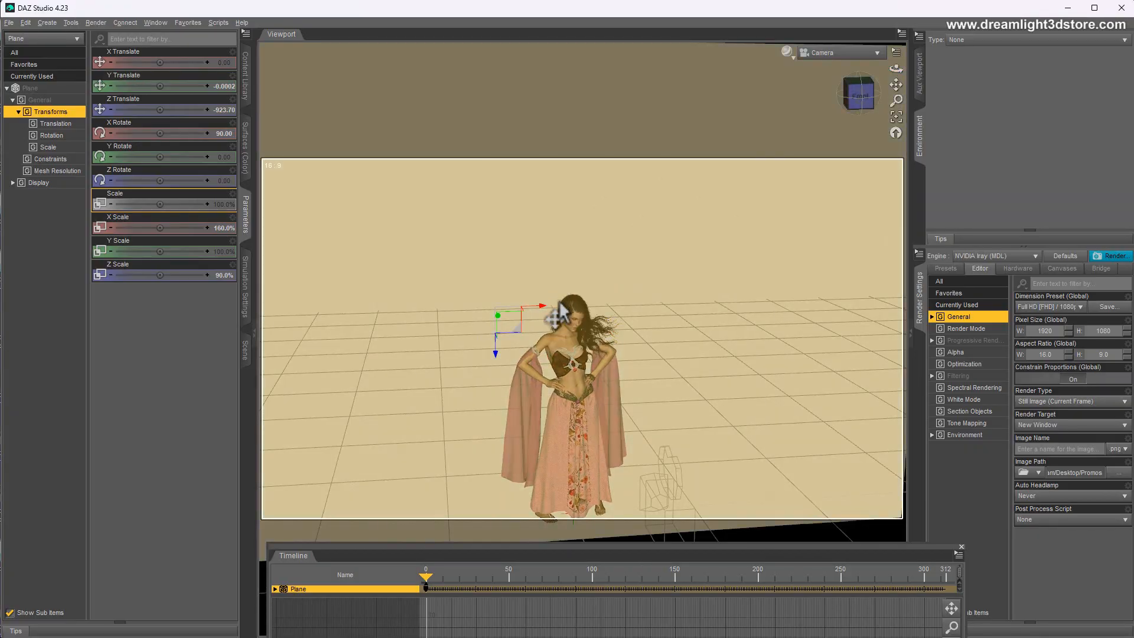
Select the Plane's surface for editing and set its Base Color to black
click(246, 353)
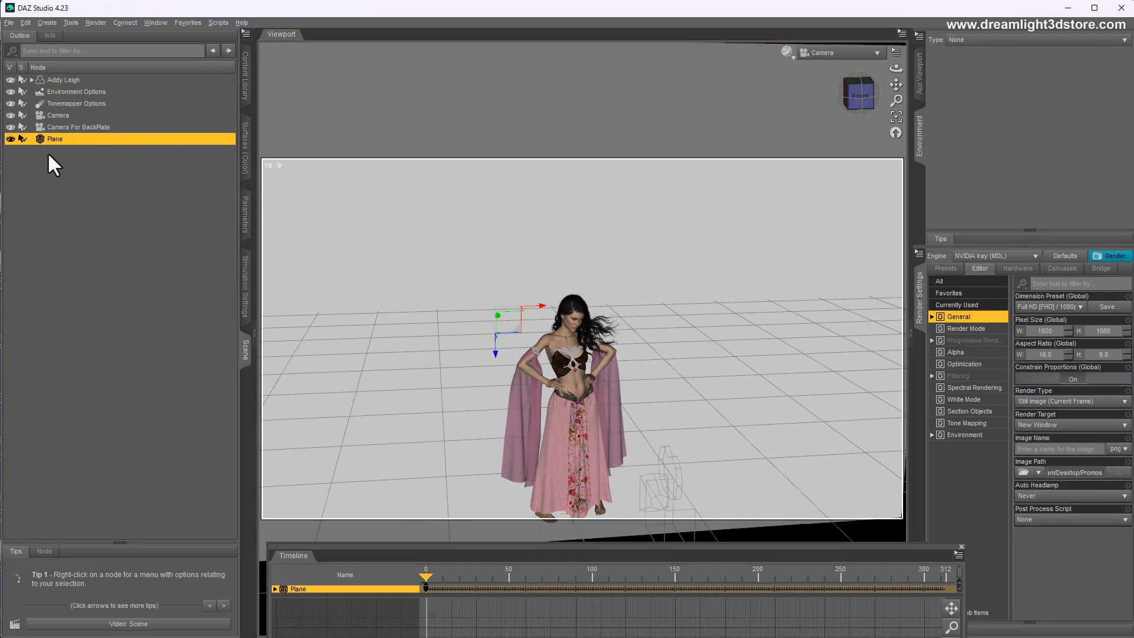
click(245, 161)
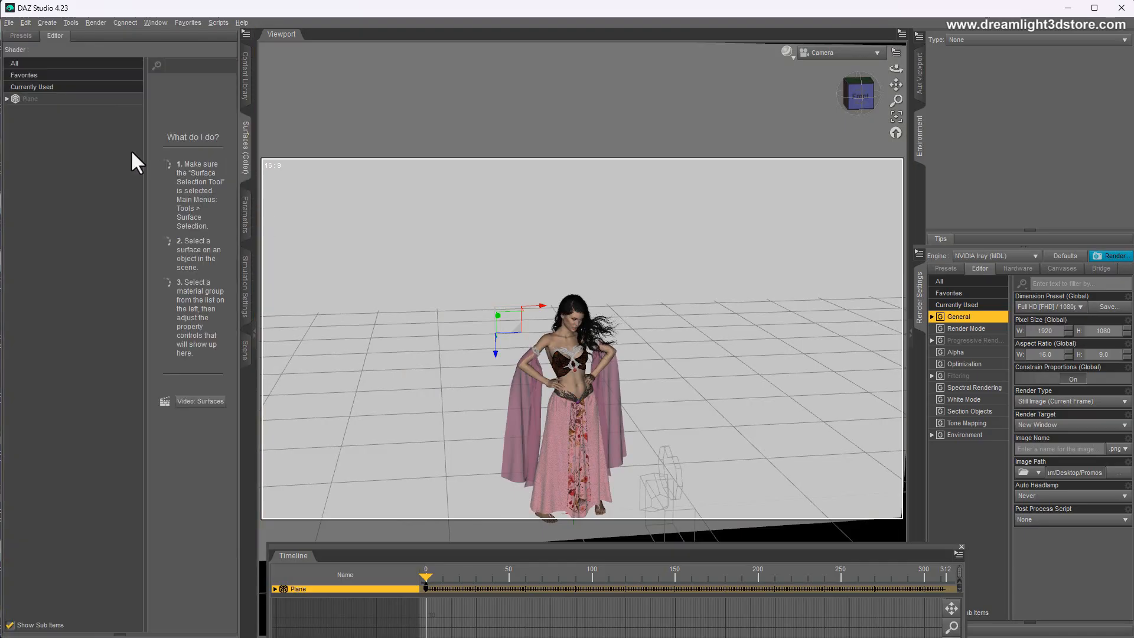
click(31, 100)
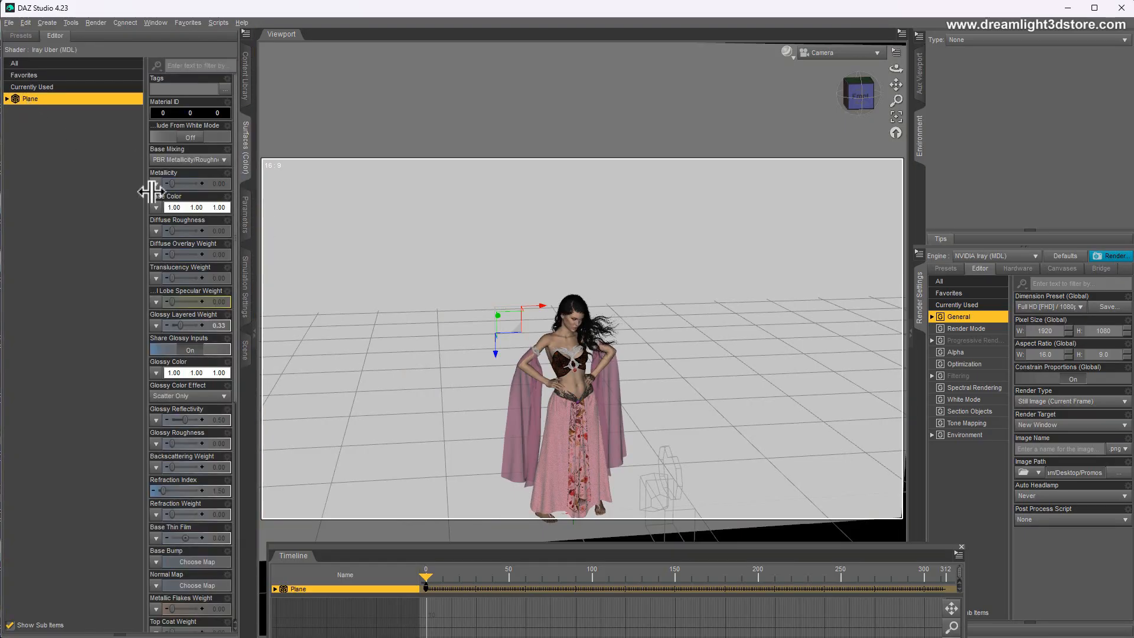
click(186, 208)
click(433, 323)
click(627, 412)
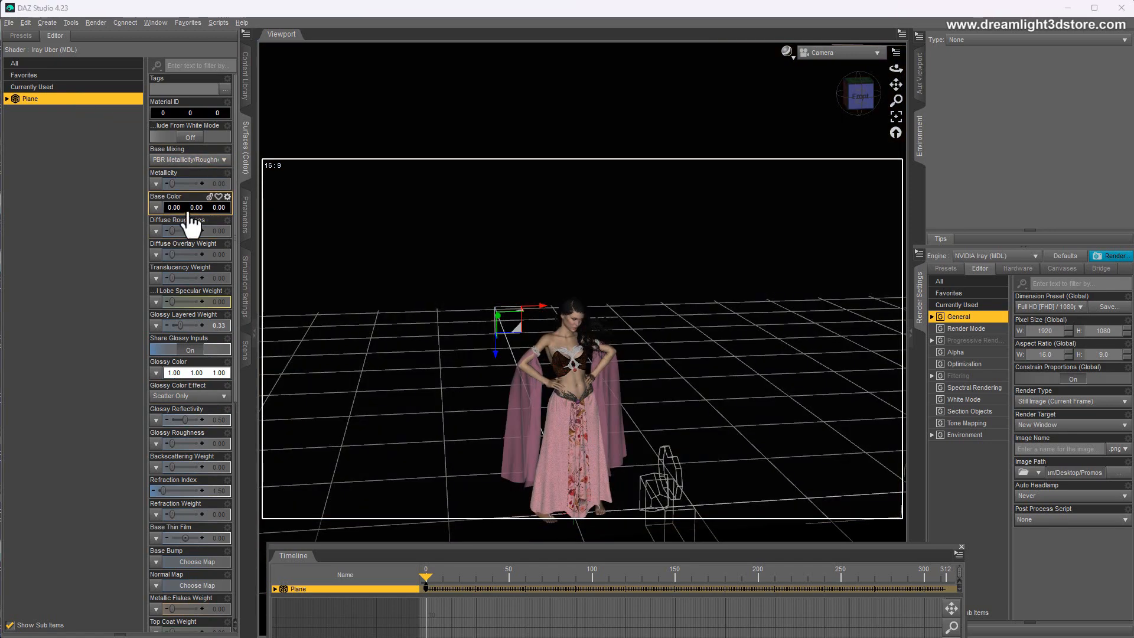
Change the plane's Base Color to white for comparison and return it to black
click(190, 208)
click(548, 322)
click(637, 411)
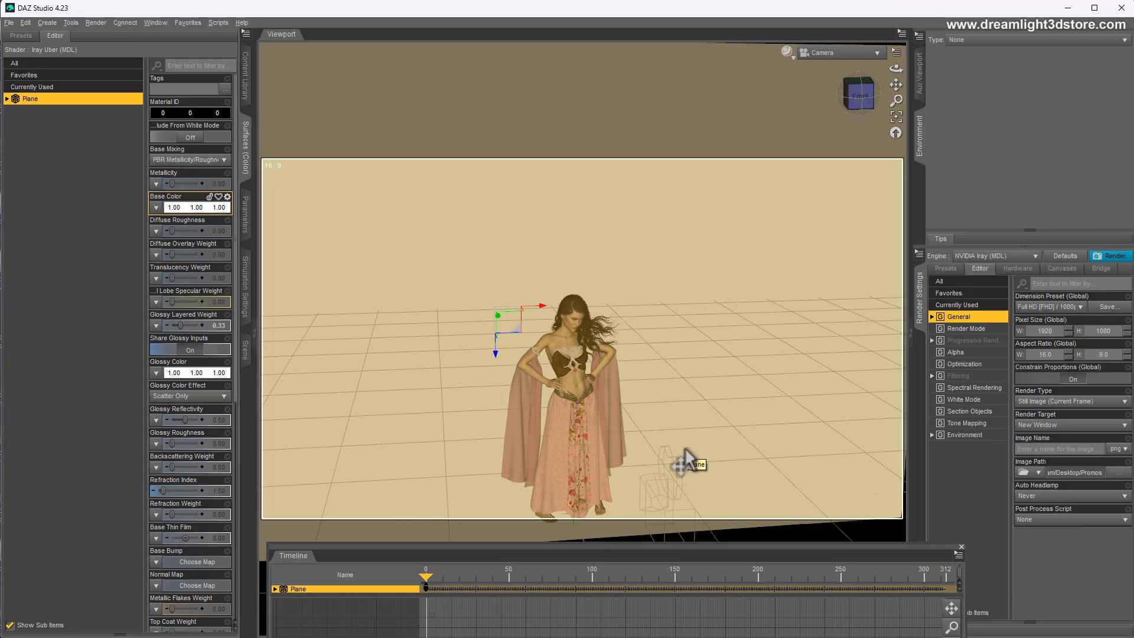
click(184, 208)
click(433, 322)
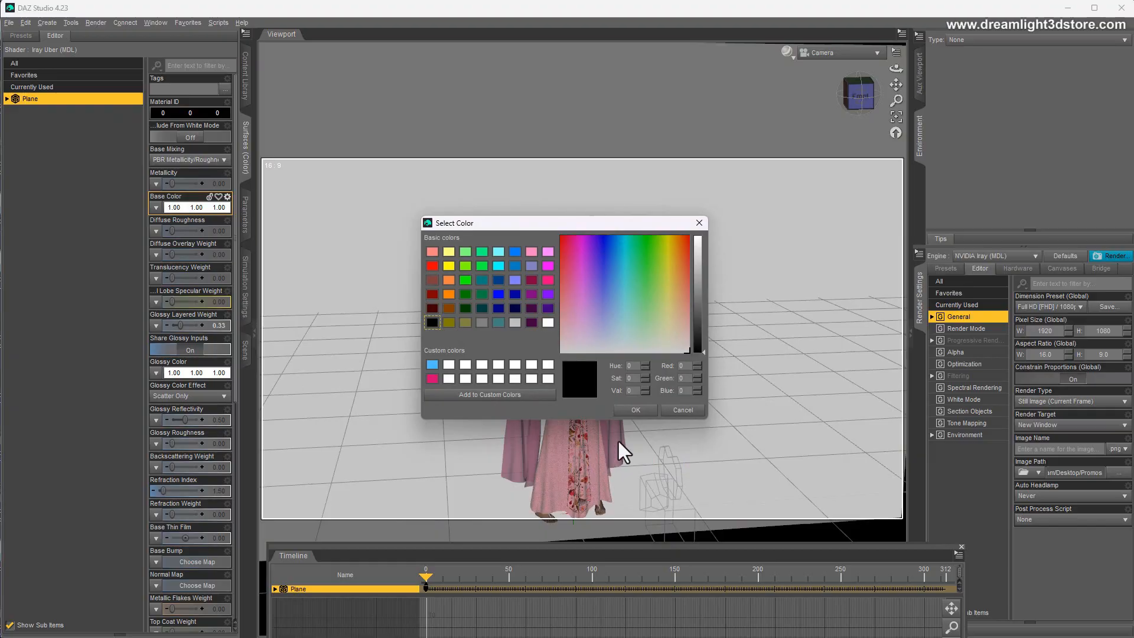
click(625, 413)
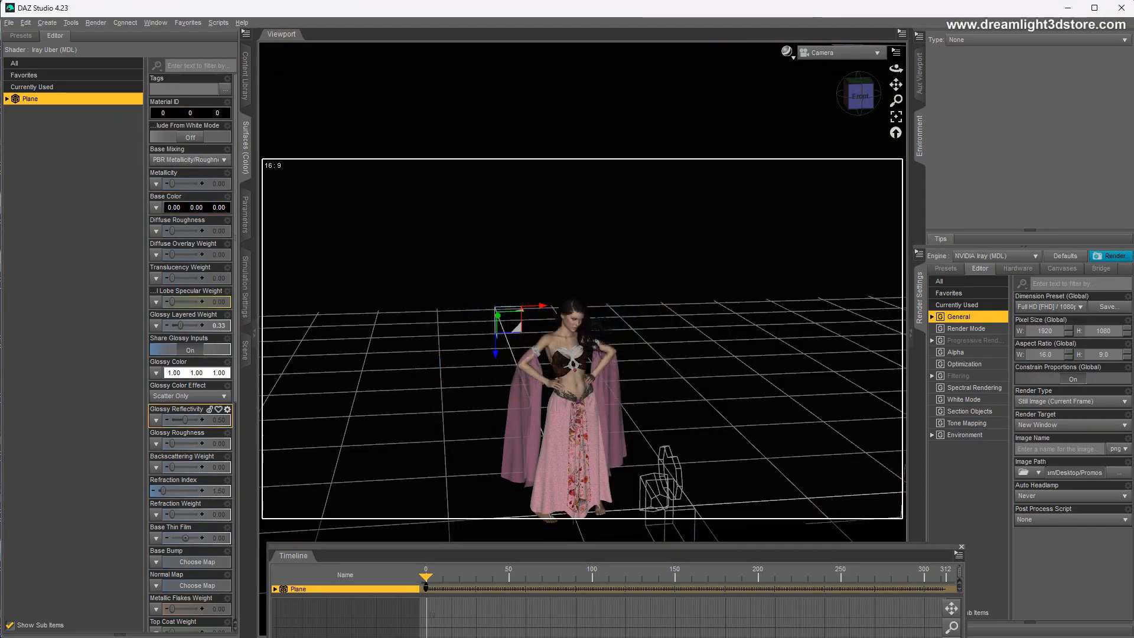
Assign the already loaded image 000000.jpg as the plane's Base Color map
click(155, 208)
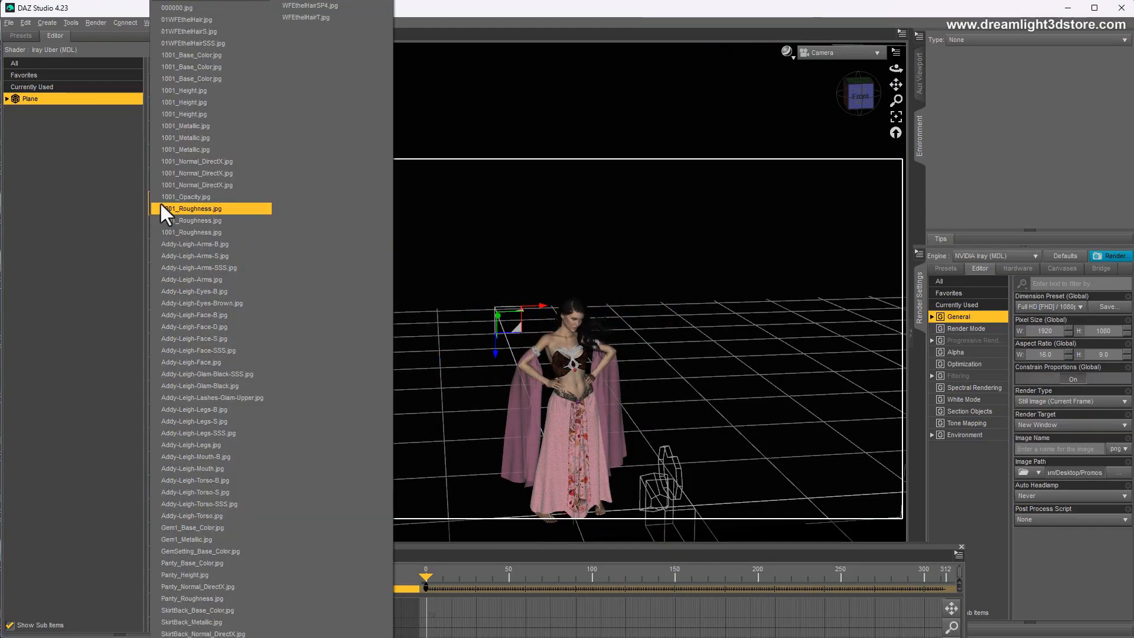
click(187, 10)
mouse_move(158, 219)
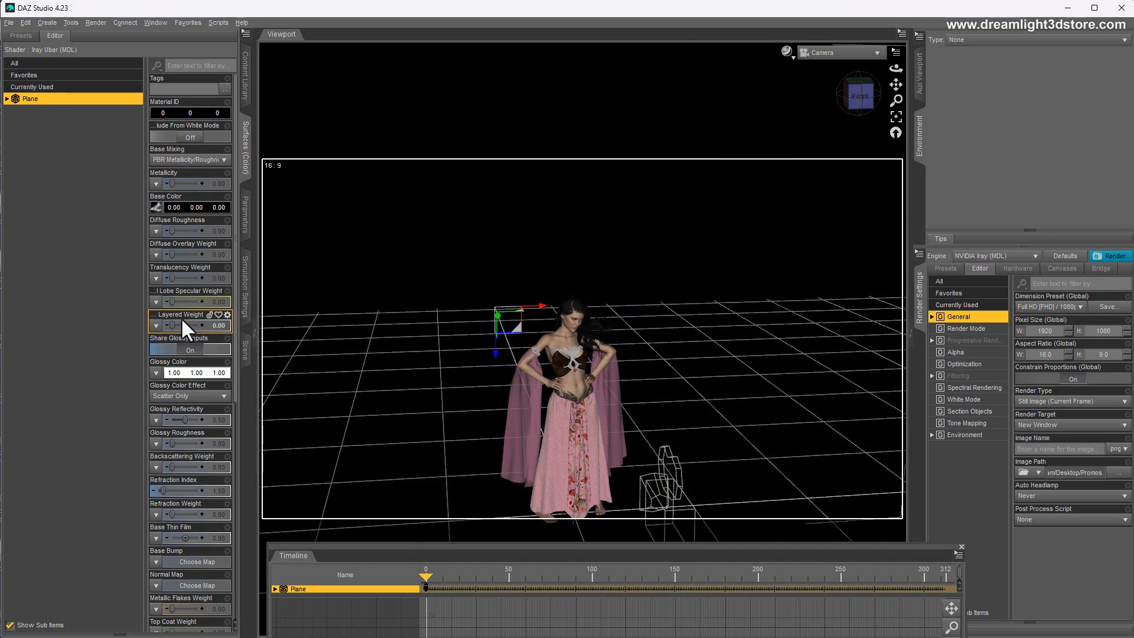
Set the plane's Glossy Color to black and its Glossy Reflectivity to 0
click(189, 366)
click(433, 322)
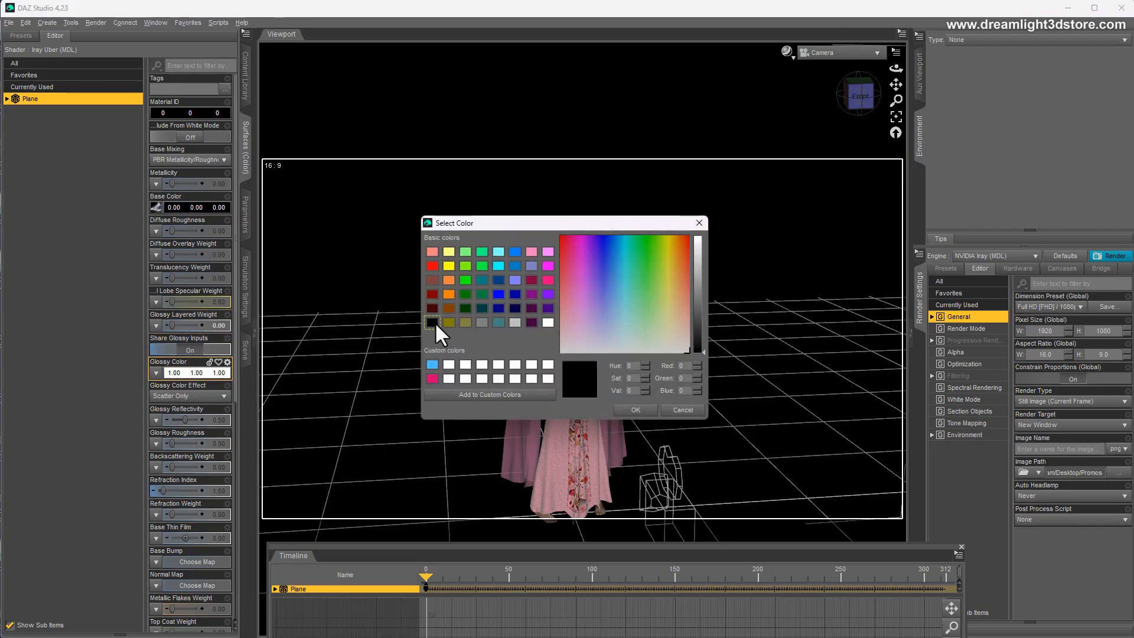
click(631, 412)
drag(185, 420, 135, 417)
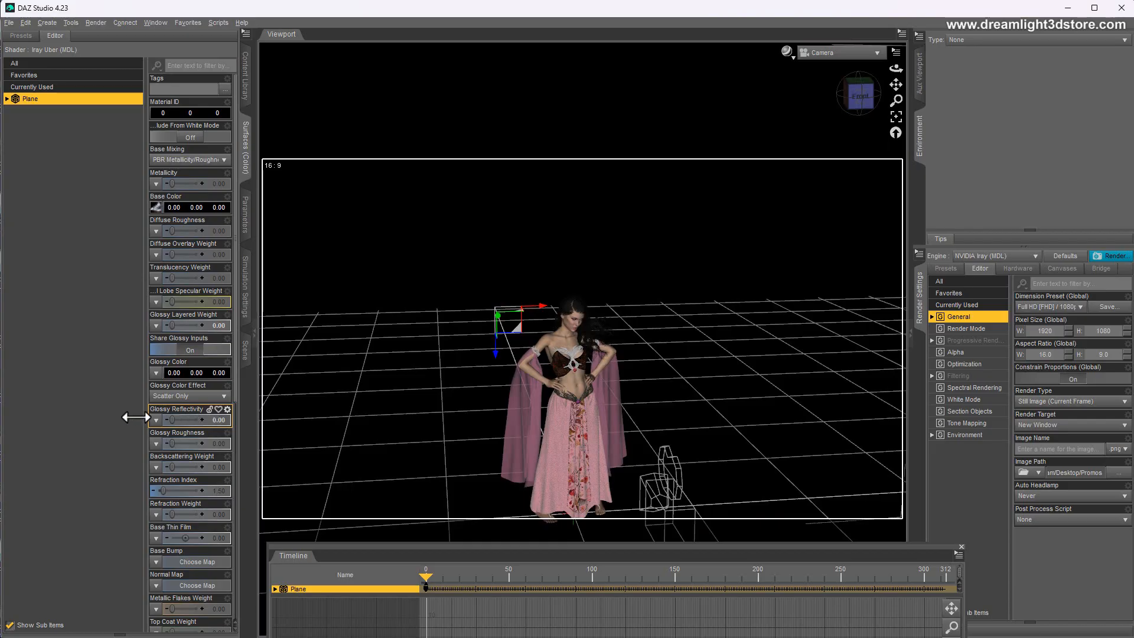
Set the plane's Emission Color to white and assign 000000.jpg as its emission map
scroll(196, 473, down, 10)
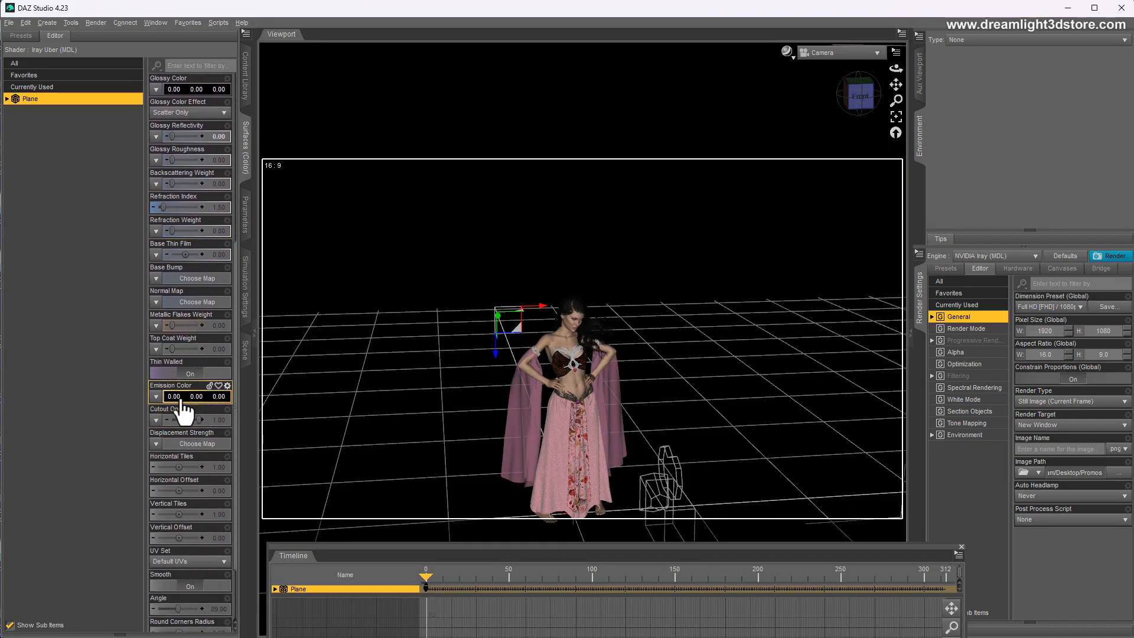
click(184, 398)
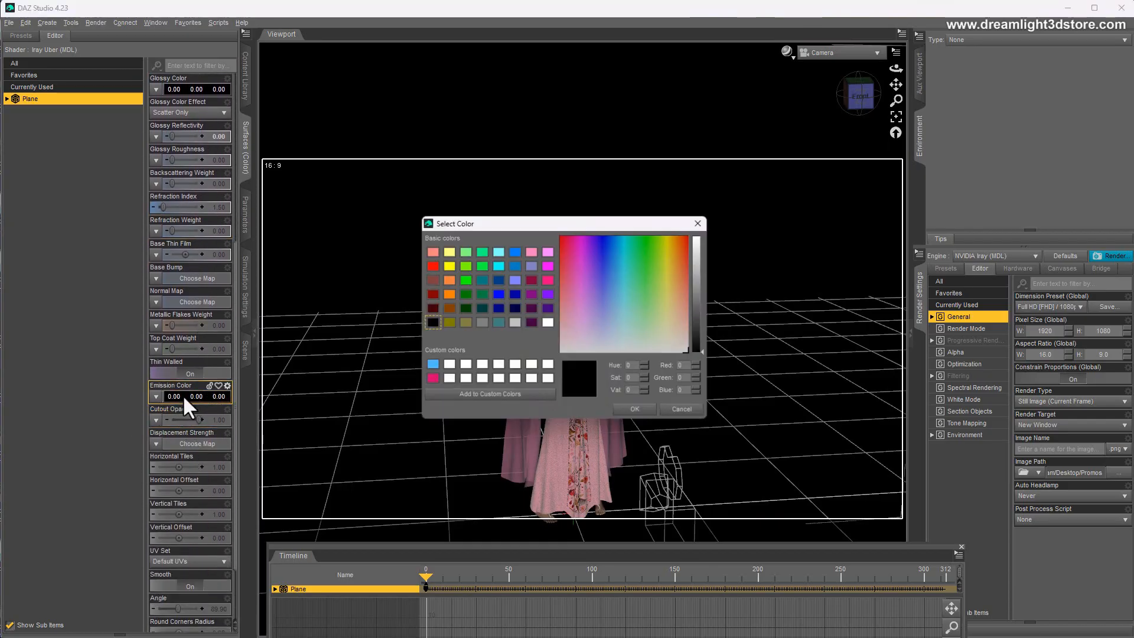
click(547, 323)
click(623, 412)
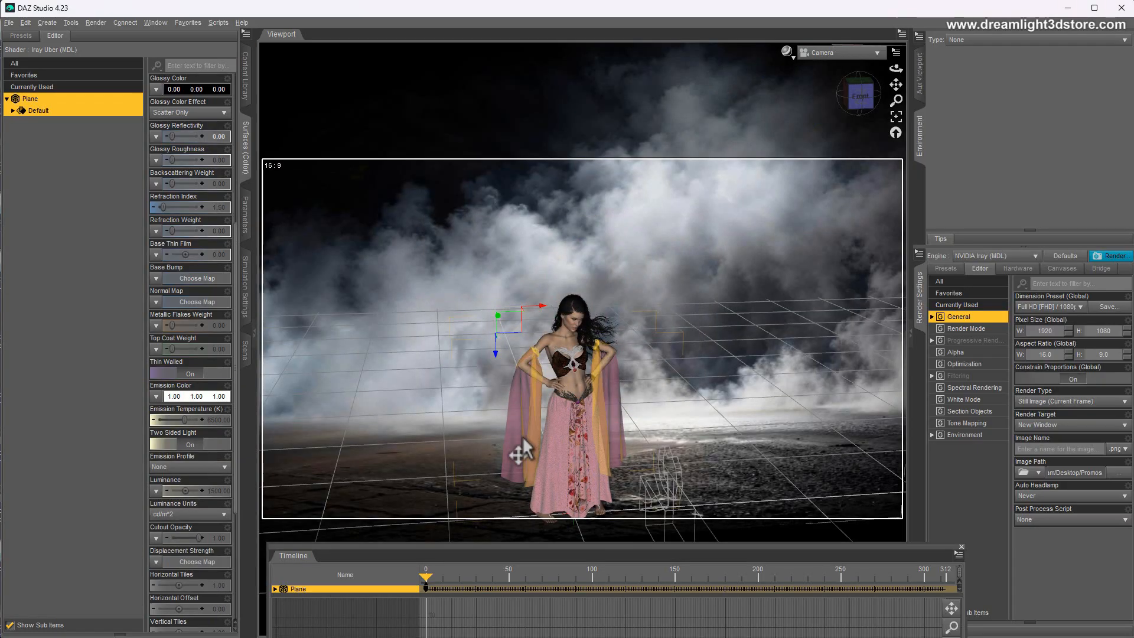
click(156, 397)
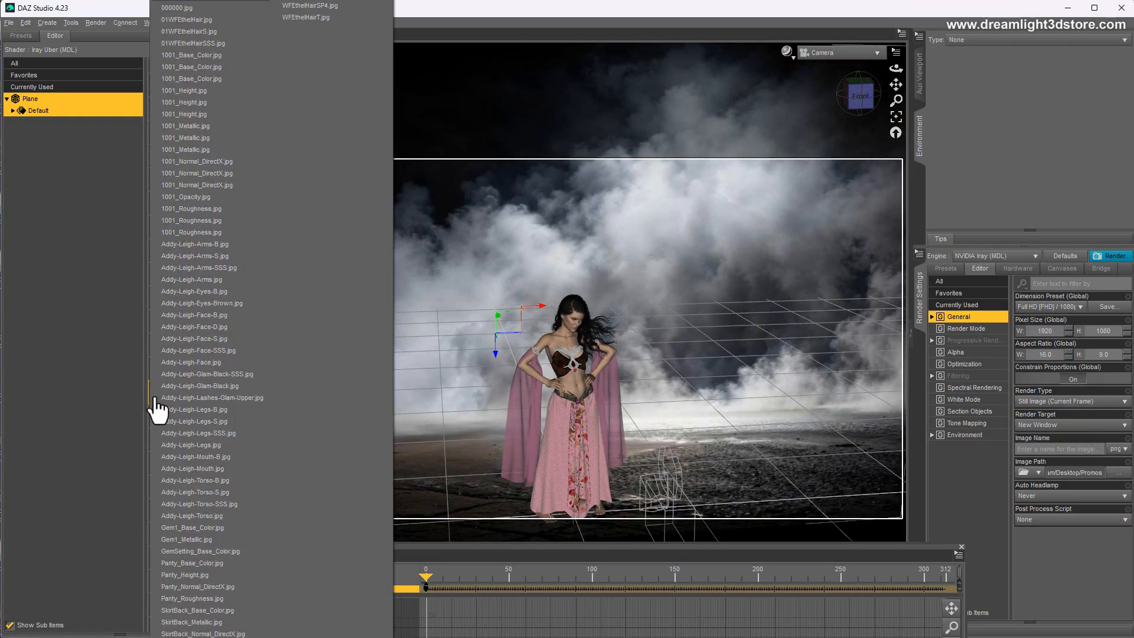
click(183, 8)
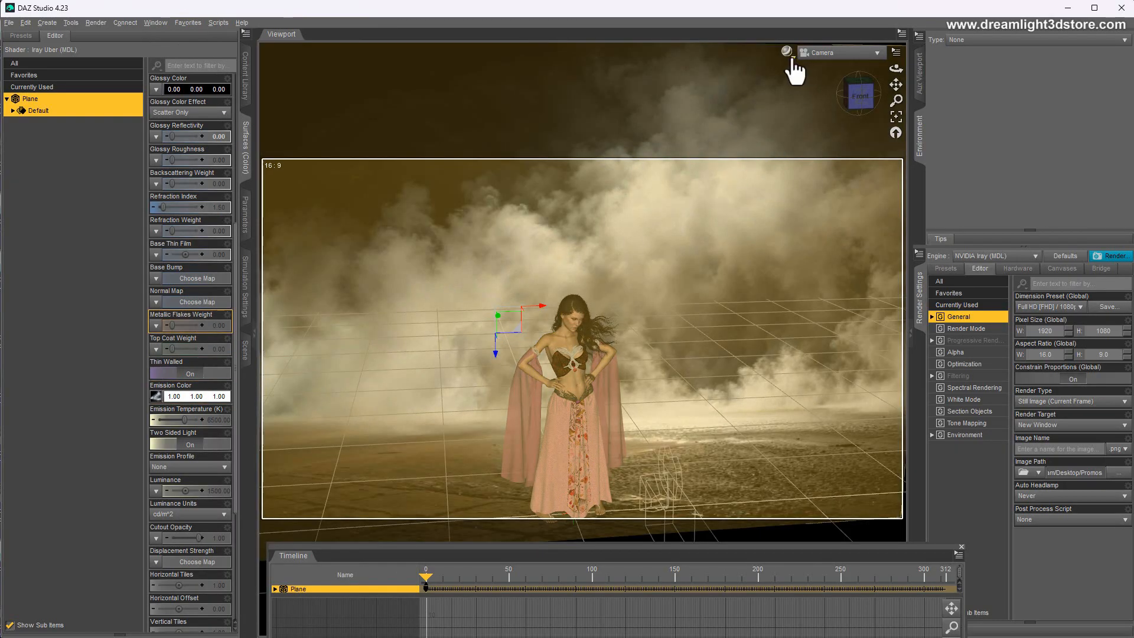
Keep the viewport in Texture Shaded and lower the camera so the figure stands on the ground in the fog image
click(788, 52)
click(784, 168)
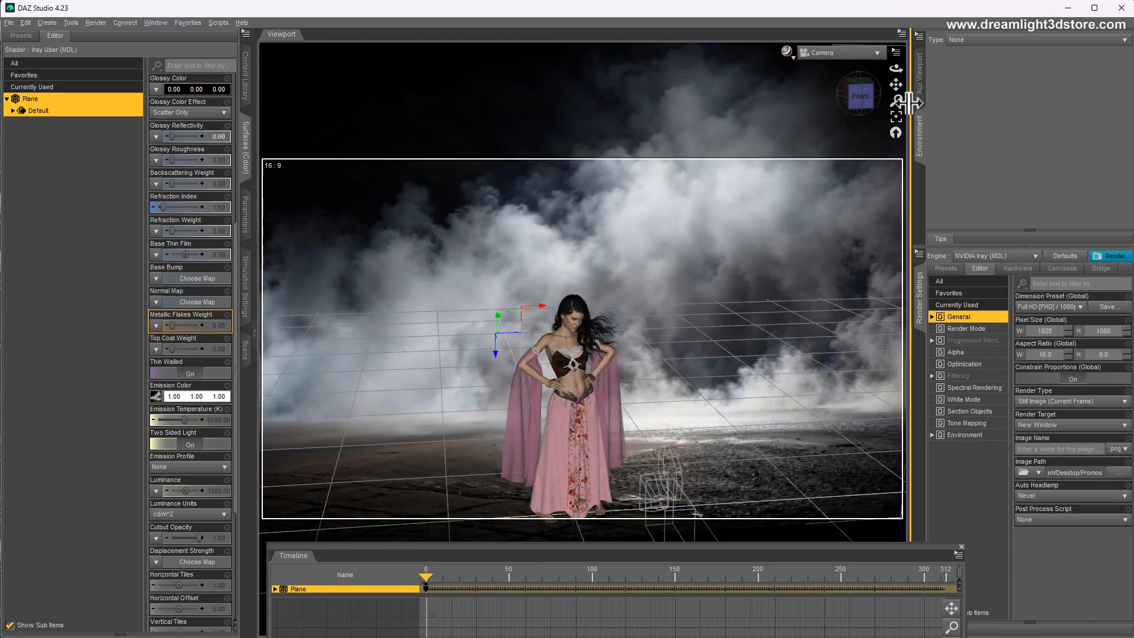
drag(896, 84, 892, 89)
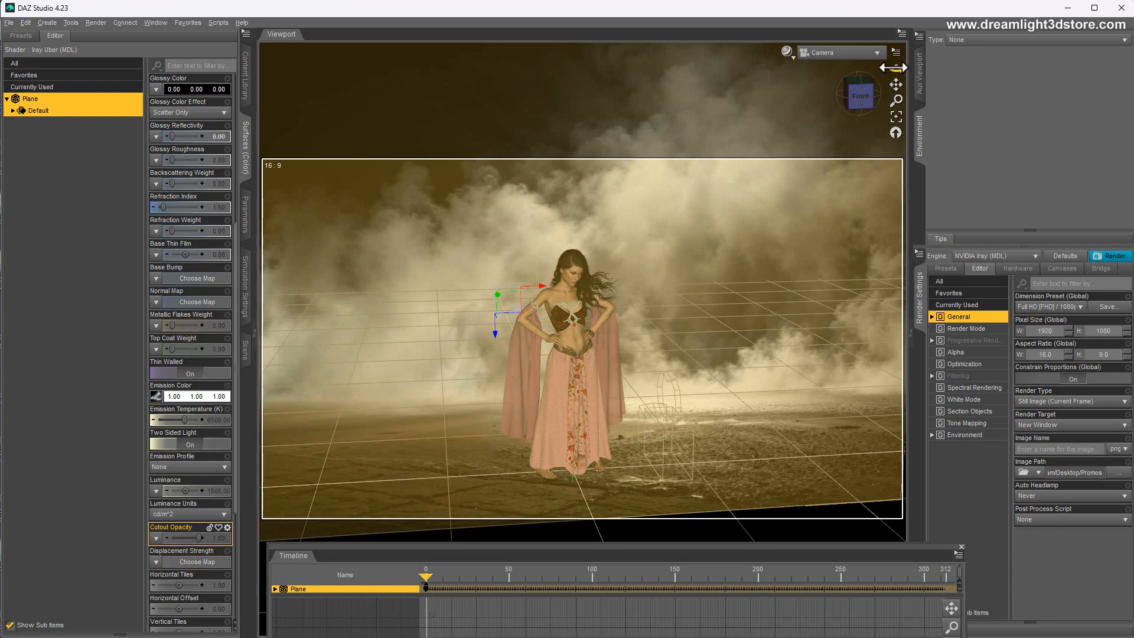
mouse_move(893, 68)
mouse_down()
mouse_move(945, 70)
mouse_move(896, 68)
mouse_move(939, 74)
mouse_move(908, 72)
mouse_up()
Remove the image map from the plane's Base Color and assign 000000.jpg to it again
scroll(153, 283, up, 4)
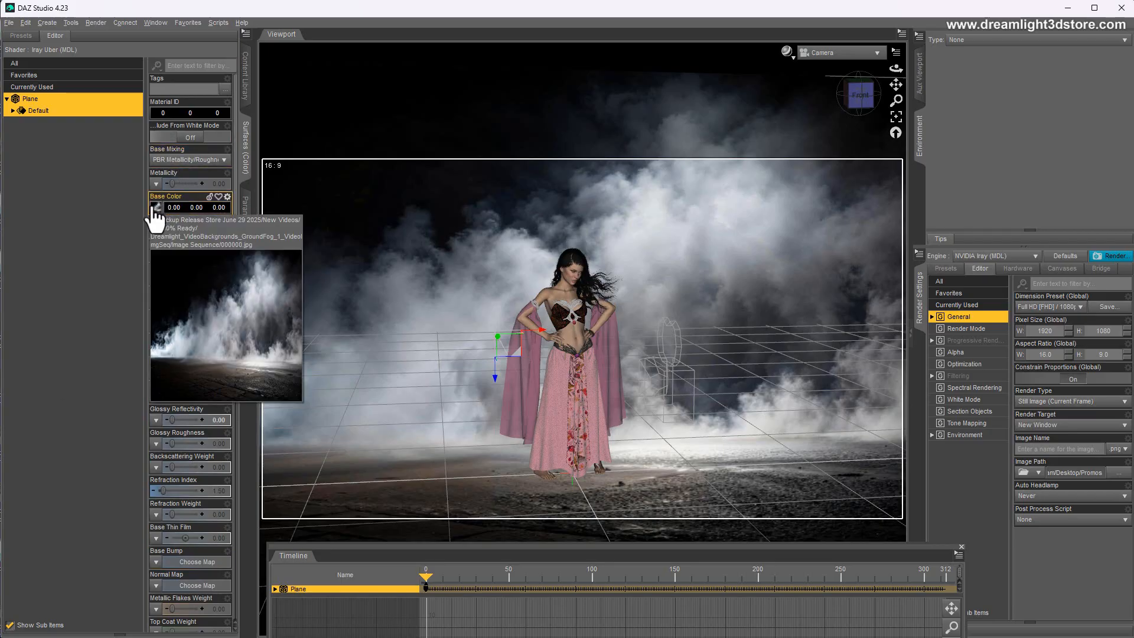
click(156, 208)
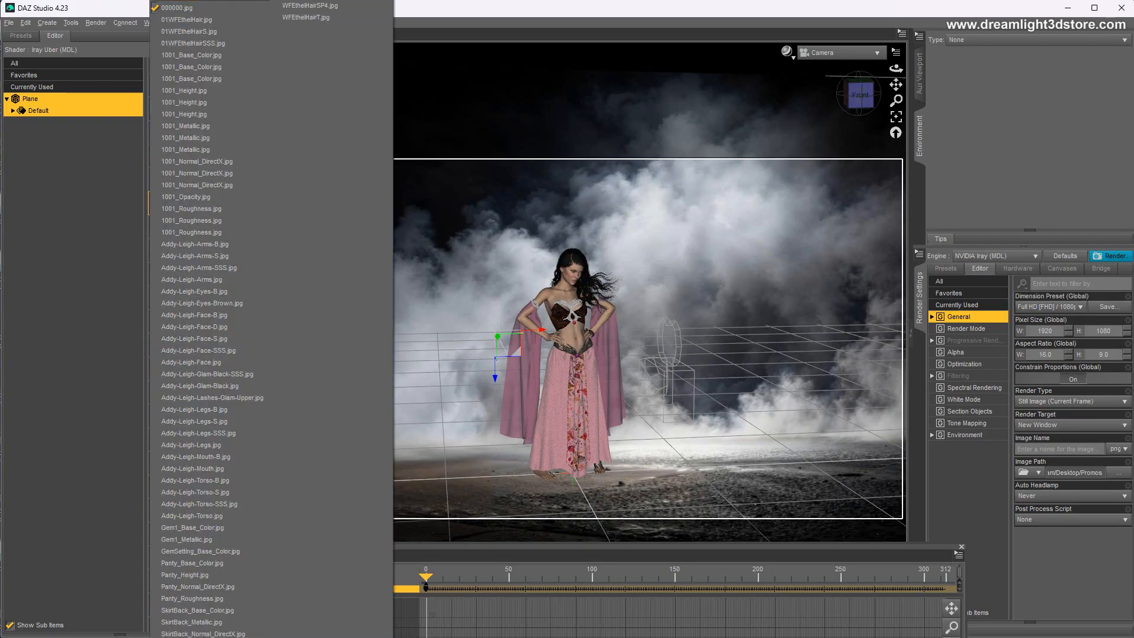
click(178, 1)
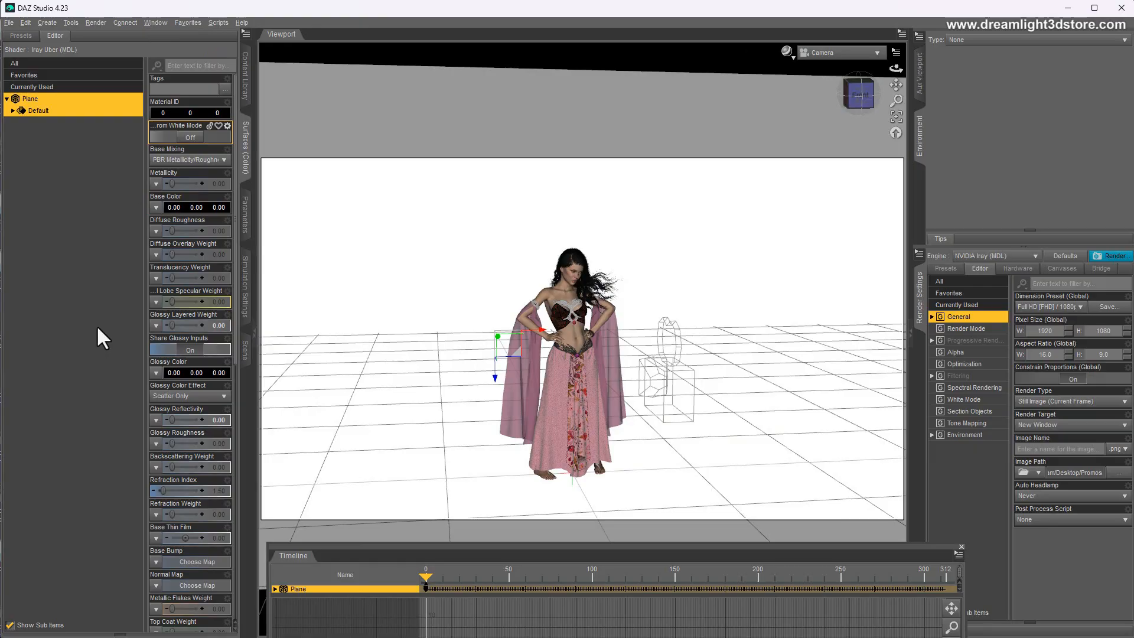
click(157, 210)
click(174, 7)
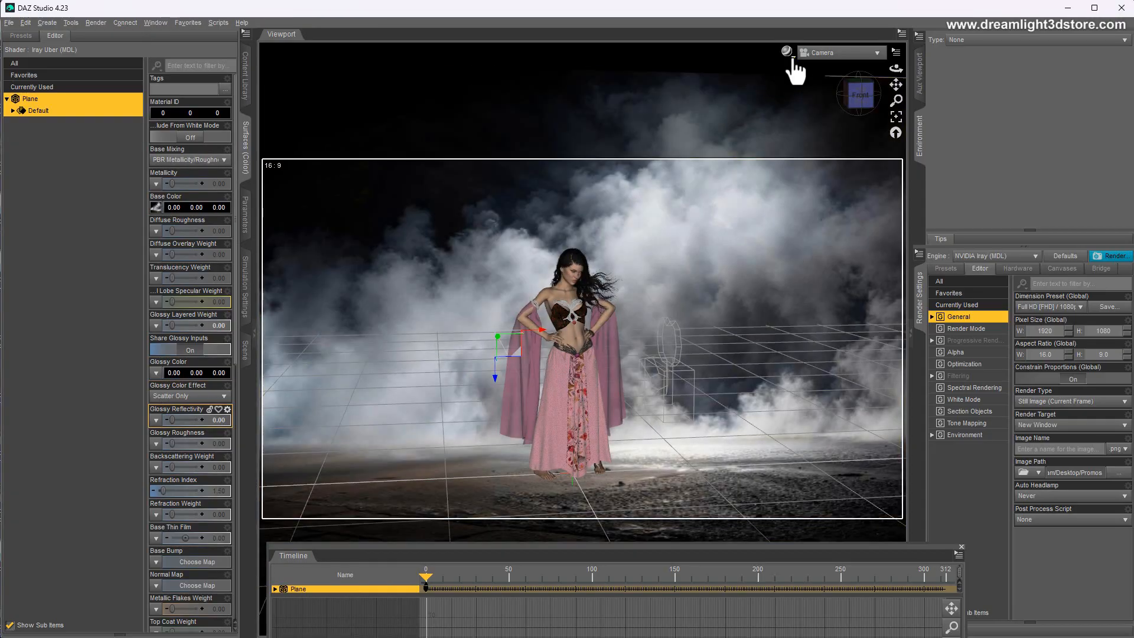
Switch the viewport draw style to NVIDIA Iray to preview the glowing fog backdrop
click(786, 52)
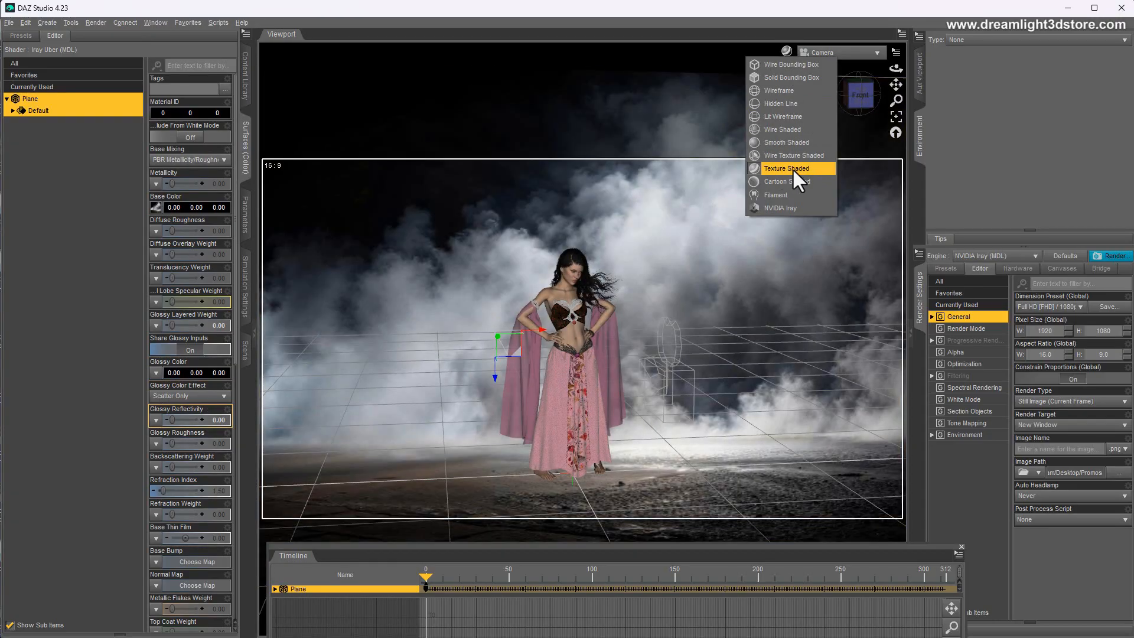
click(779, 208)
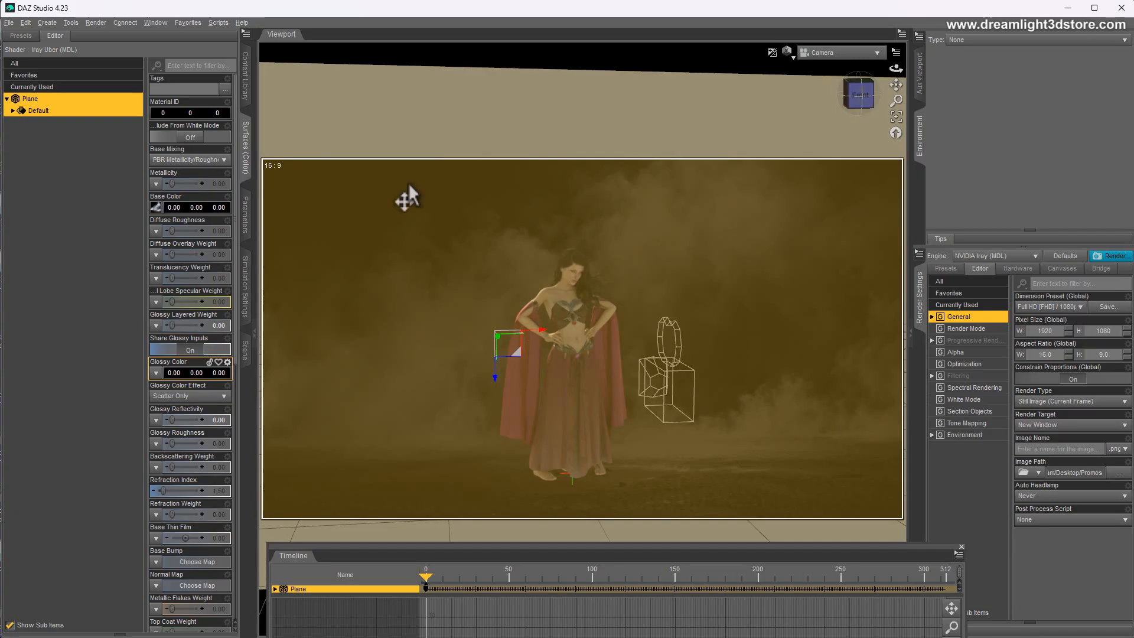
Brighten the fog plane by setting its emission Luminance to 25000 and then to 35000
scroll(184, 414, down, 6)
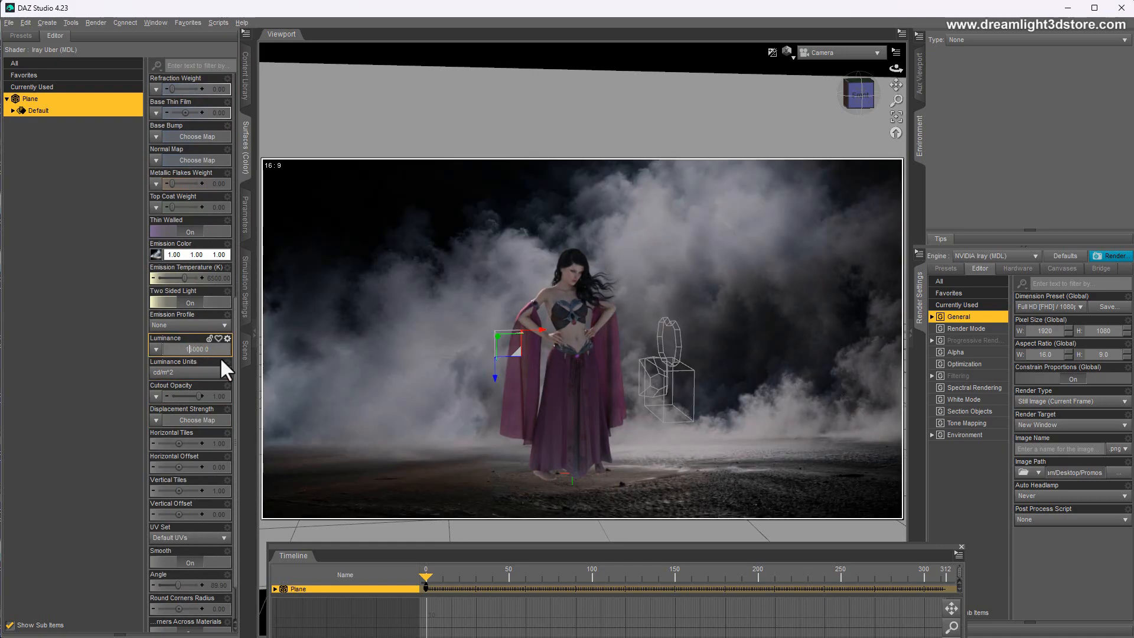
text(2)
key(Return)
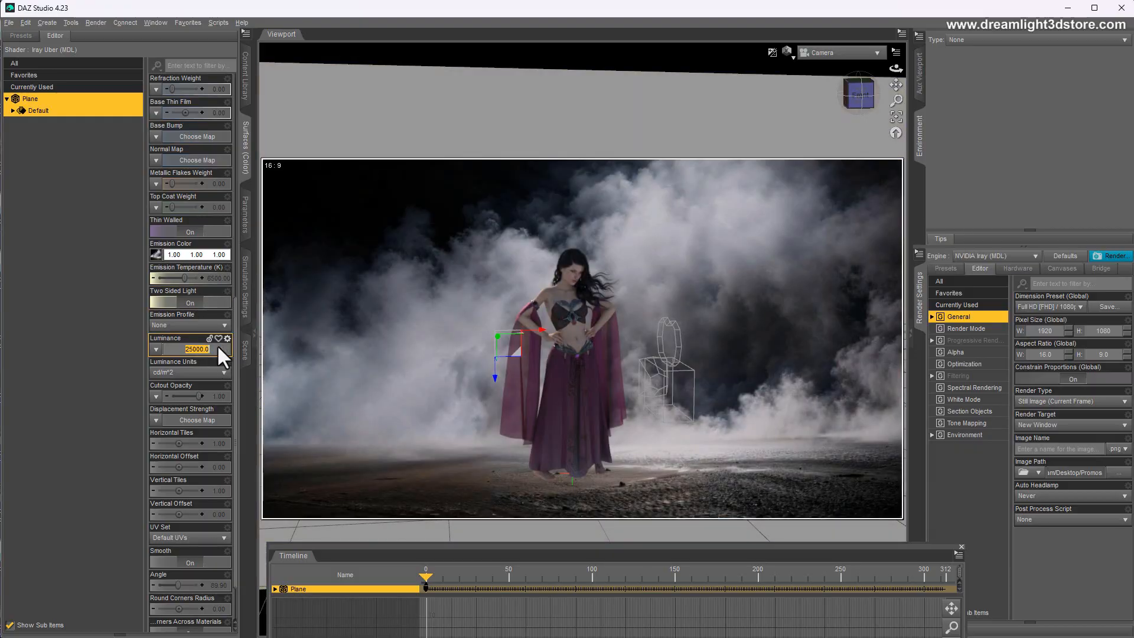
text(35000)
key(Return)
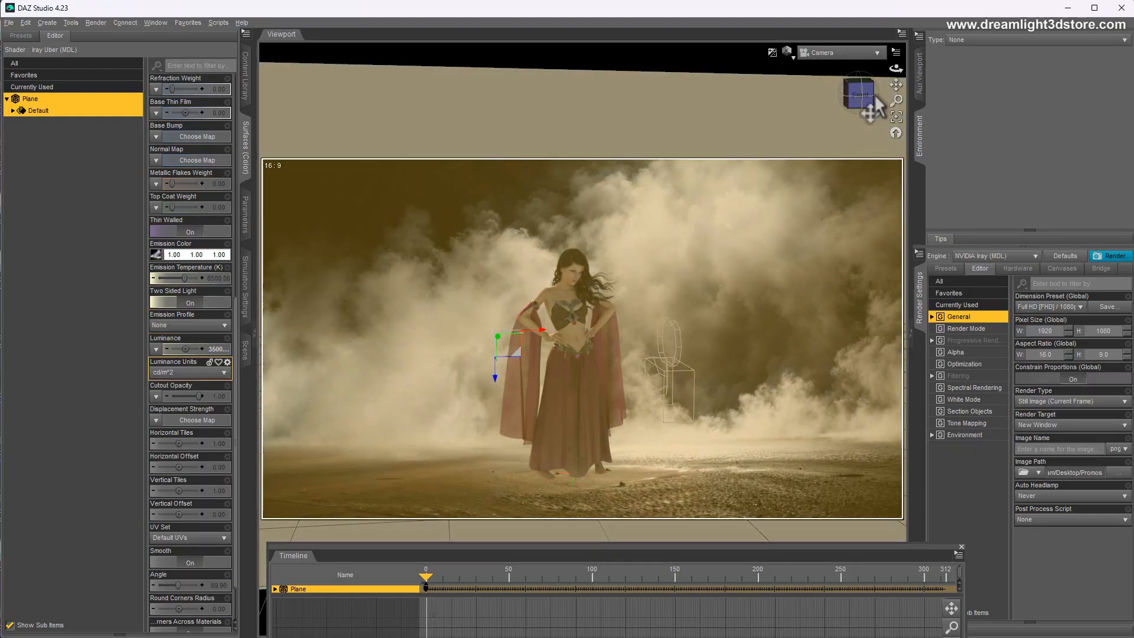
Dolly the camera in to frame the figure from the hips up against the fog backdrop
mouse_move(897, 101)
mouse_down()
mouse_move(896, 69)
mouse_move(897, 104)
mouse_move(896, 83)
mouse_up()
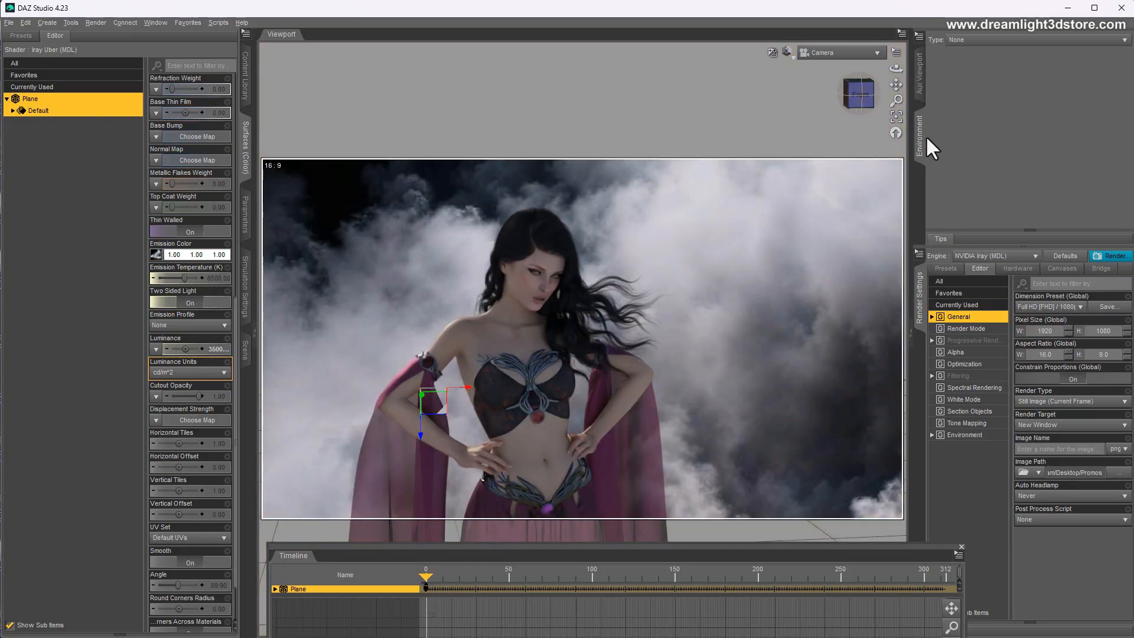
click(967, 42)
click(830, 12)
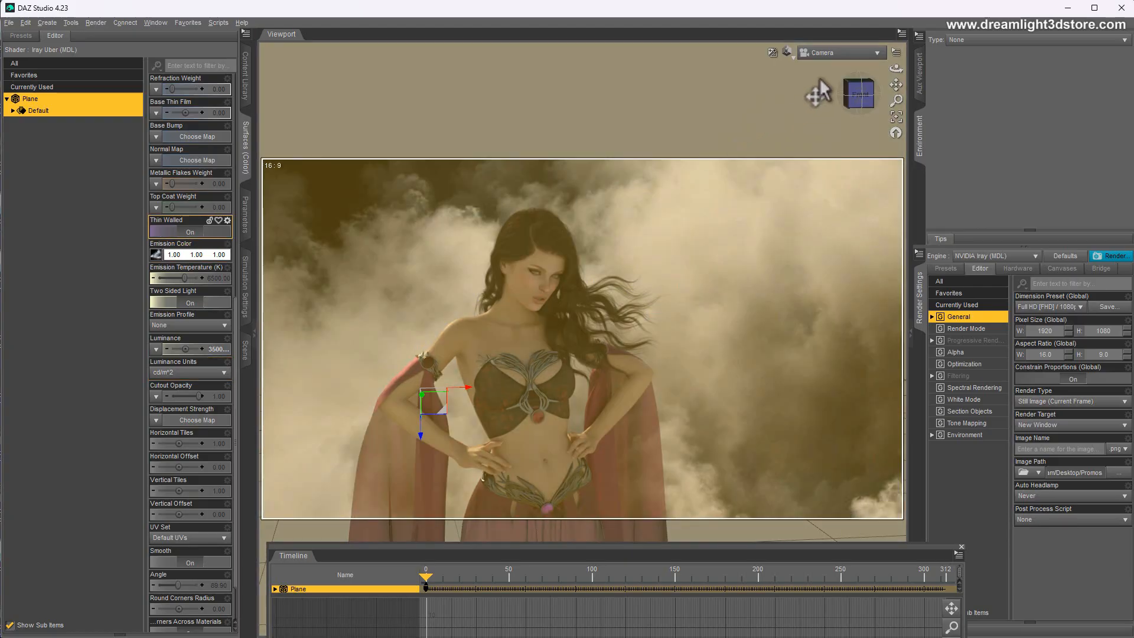
Inspect the fog plane and the figure from an angle in Perspective View, and return to the Camera view
click(839, 53)
click(825, 68)
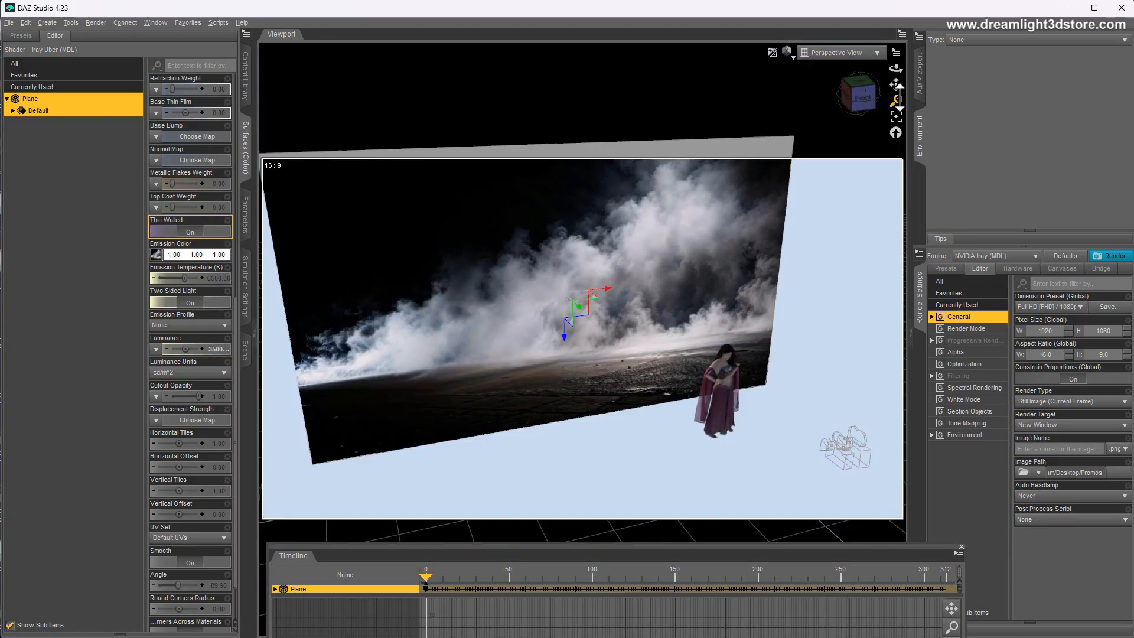
drag(896, 68, 863, 70)
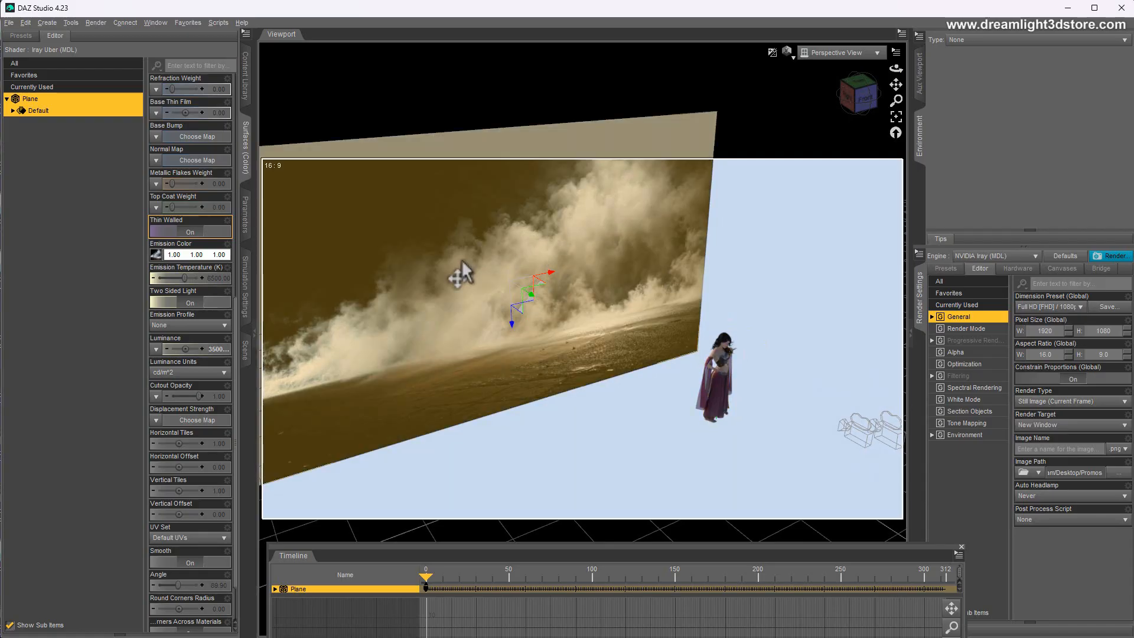
click(824, 53)
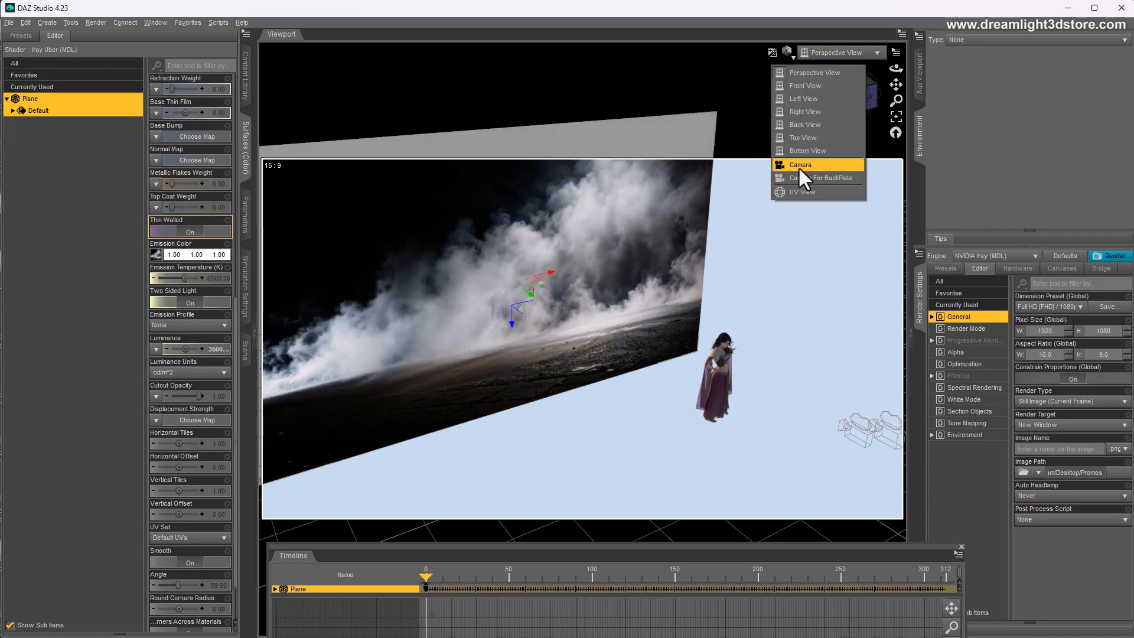
click(798, 165)
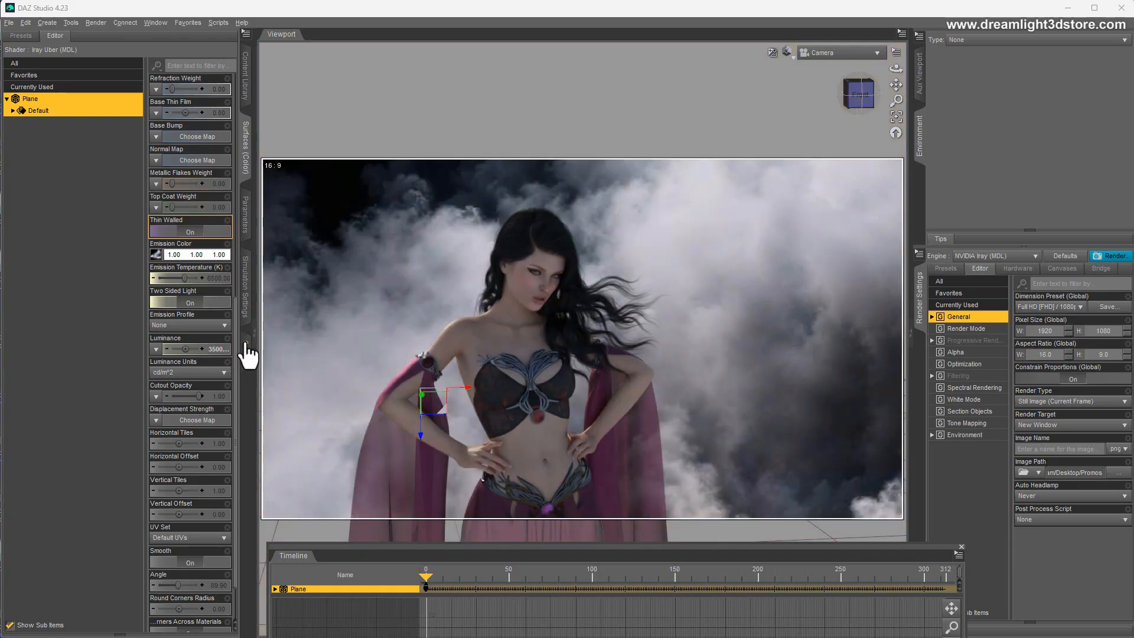
Turn on Depth of Field for the scene's Camera
click(245, 350)
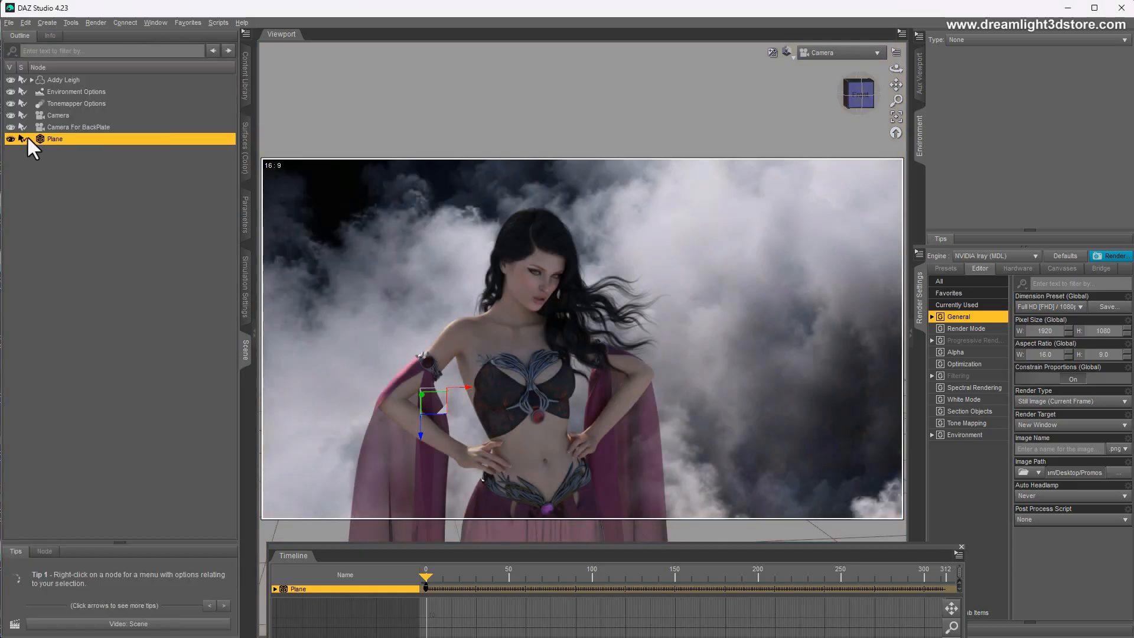
click(55, 116)
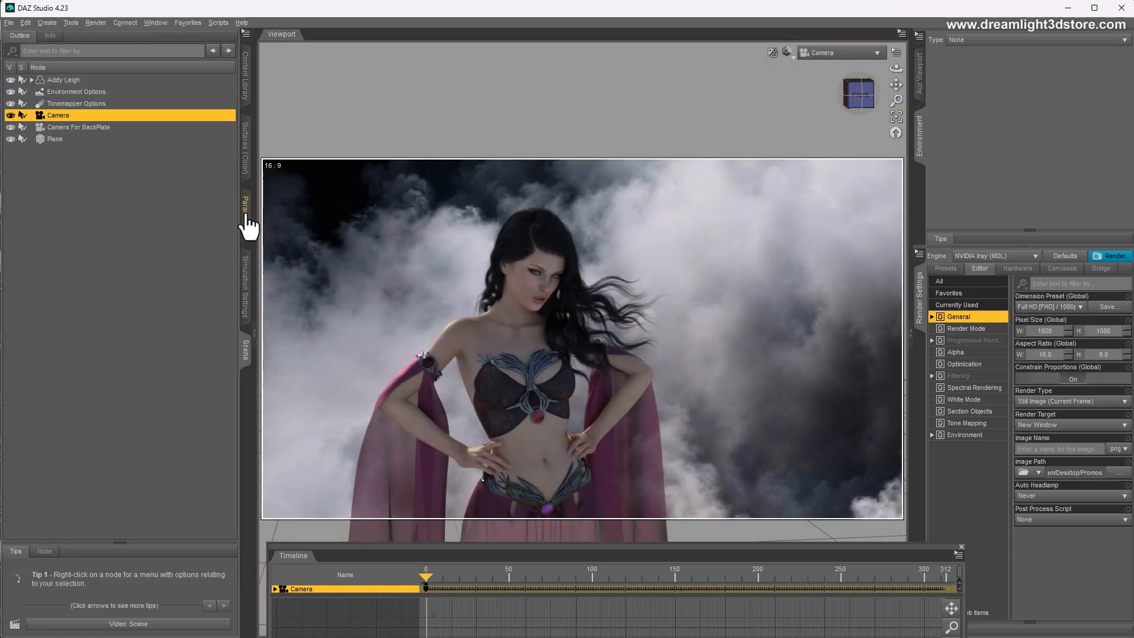
click(246, 223)
click(37, 183)
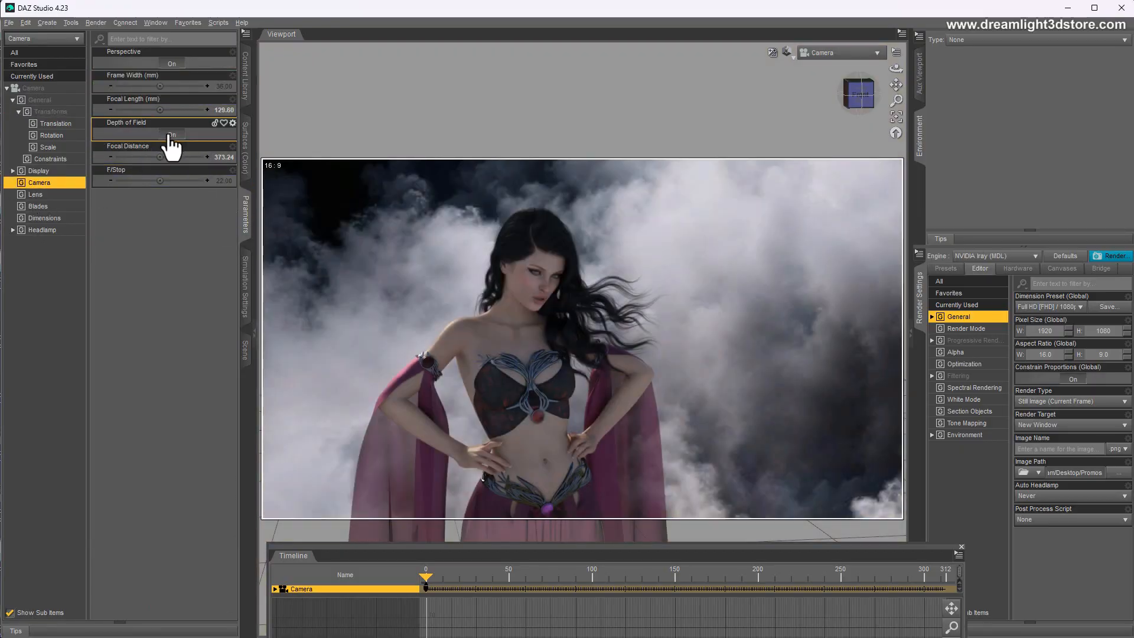
click(172, 135)
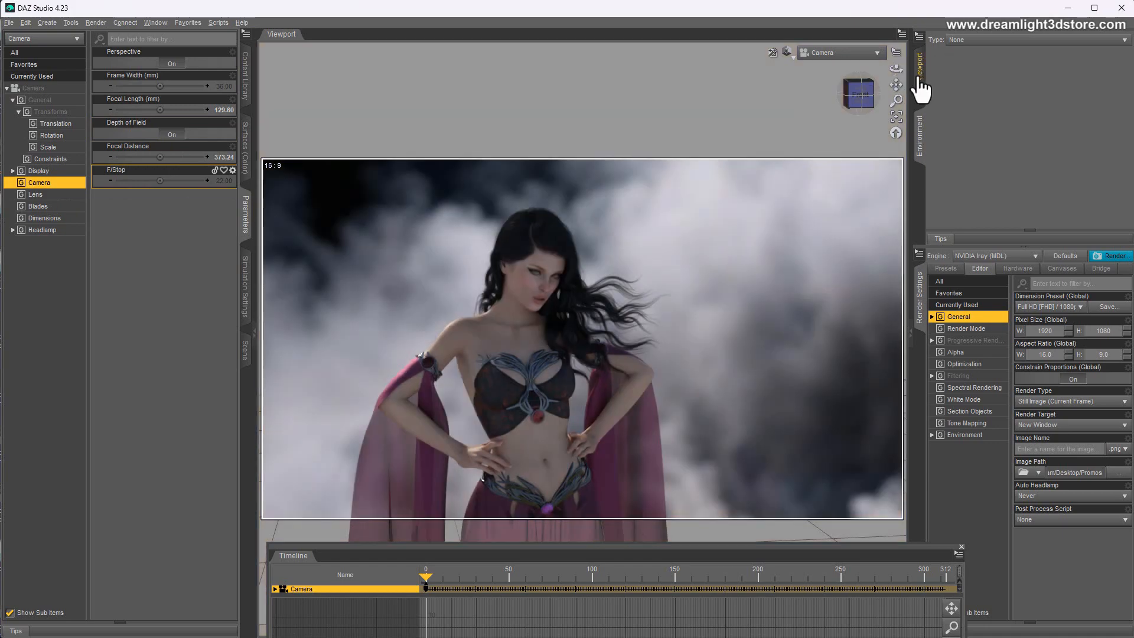
Show the Aux Viewport beside the main viewport and widen it slightly
click(920, 68)
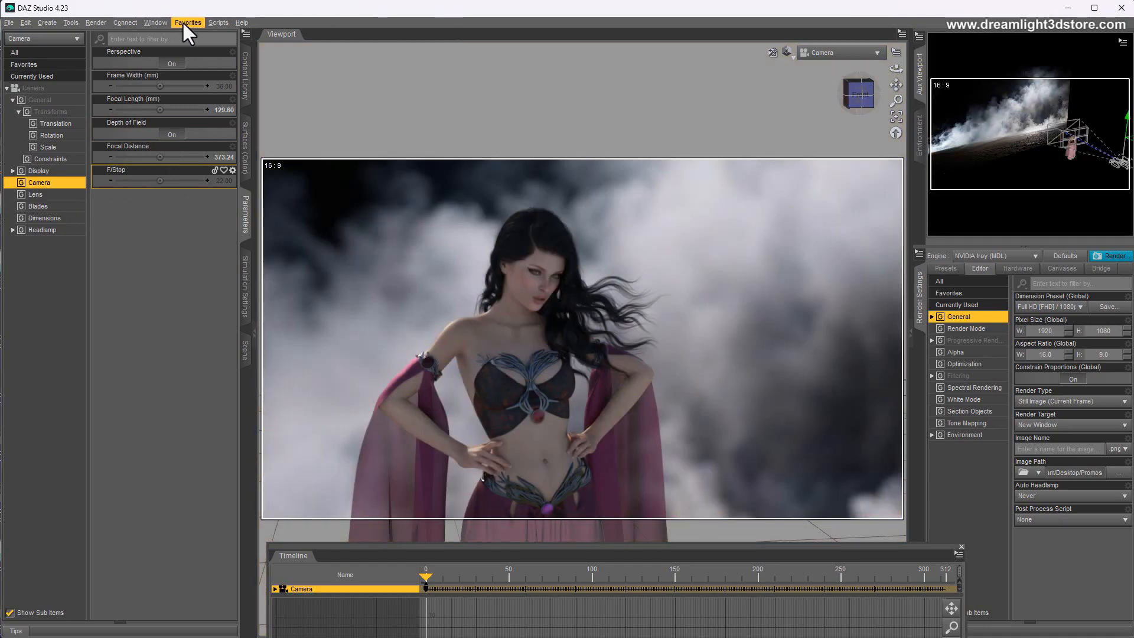
click(159, 24)
mouse_move(177, 35)
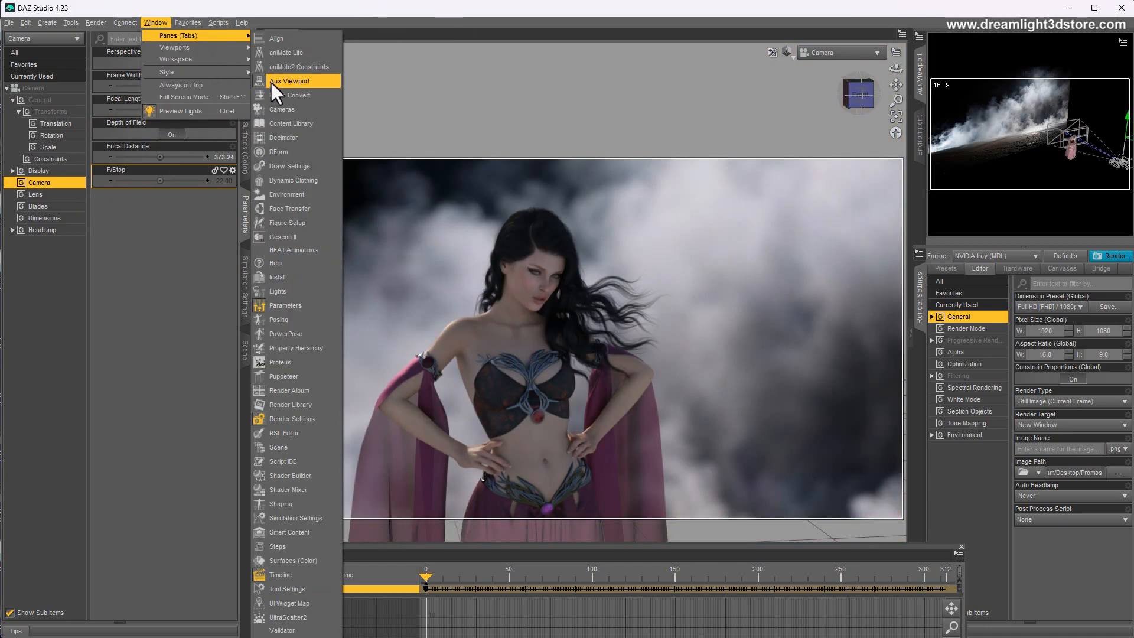
click(370, 40)
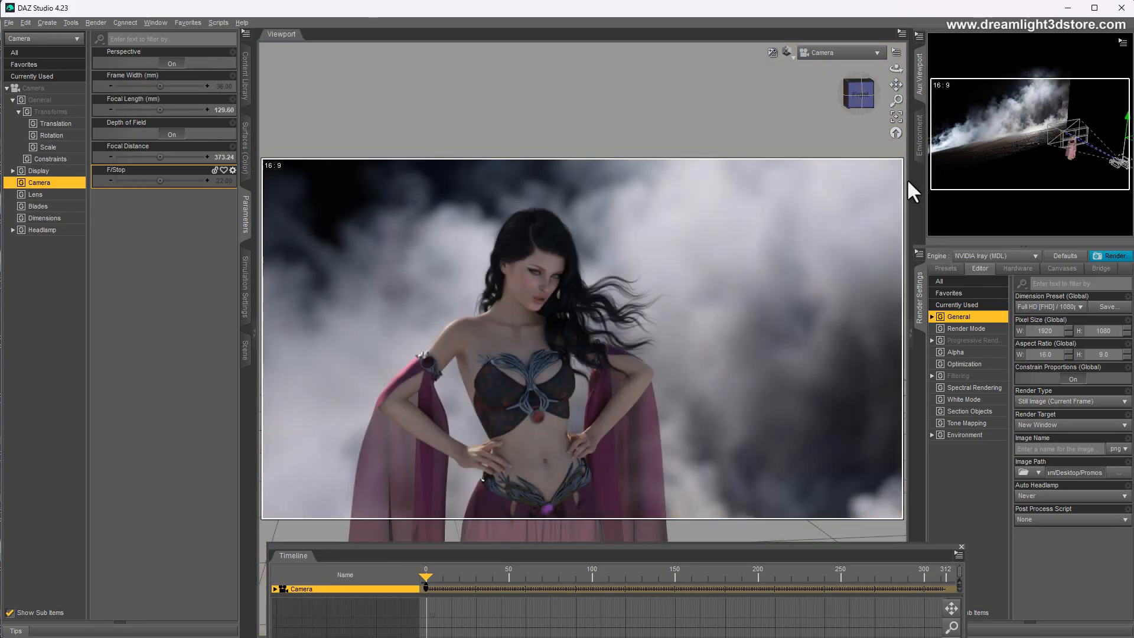
drag(919, 195, 906, 180)
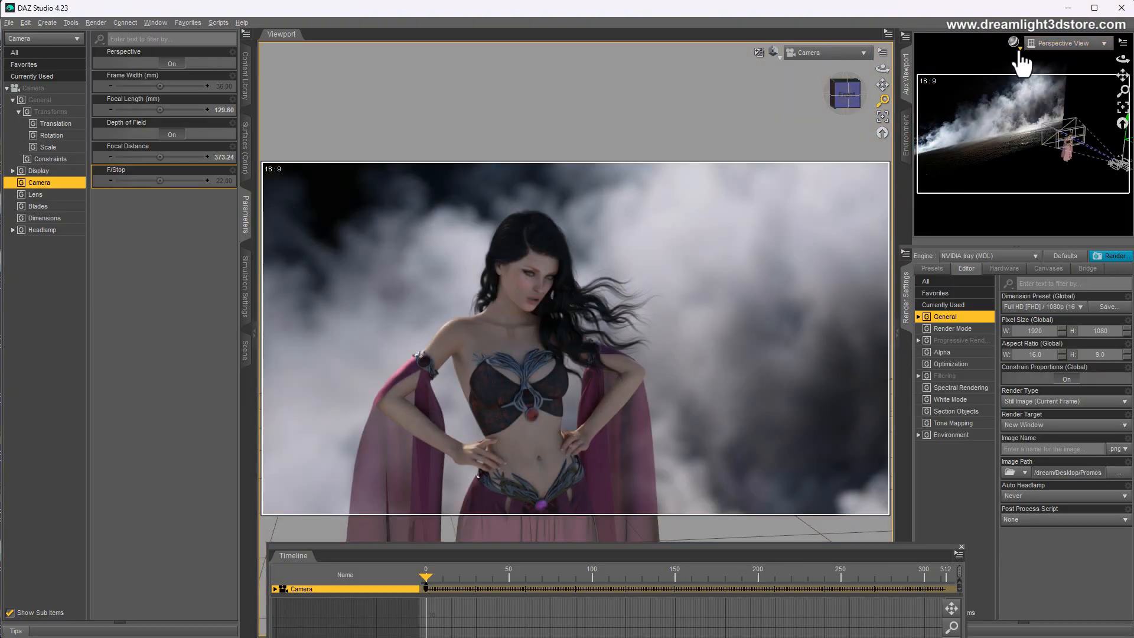
Try Wireframe in the Aux Viewport, restore Texture Shaded, and view the figure and the camera's focus planes from the side
click(1020, 50)
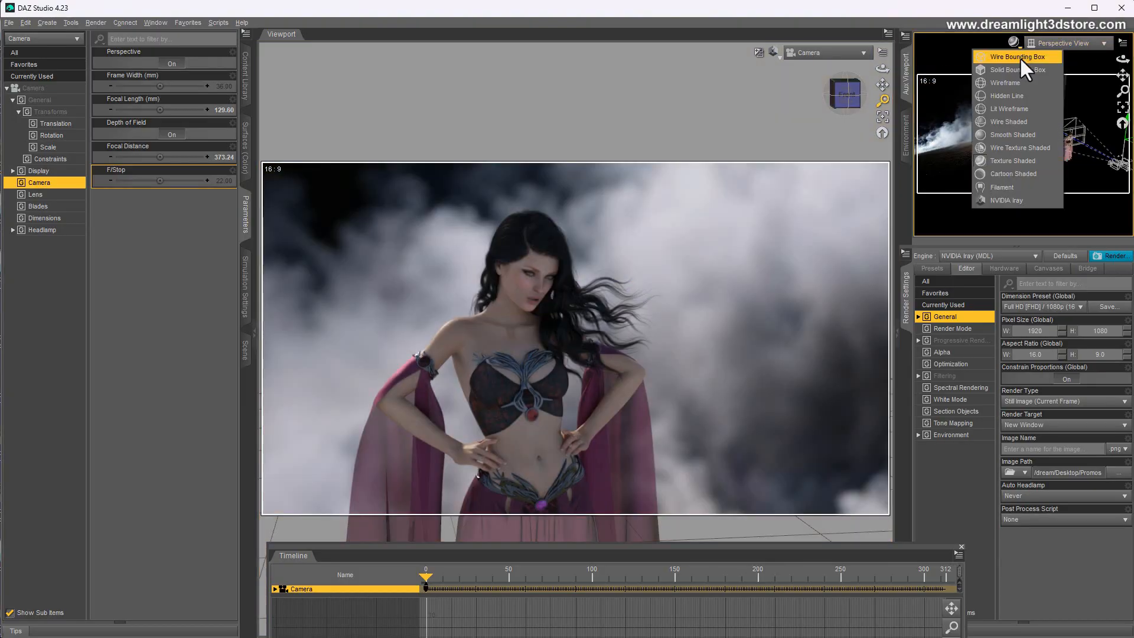
click(1009, 83)
click(1015, 42)
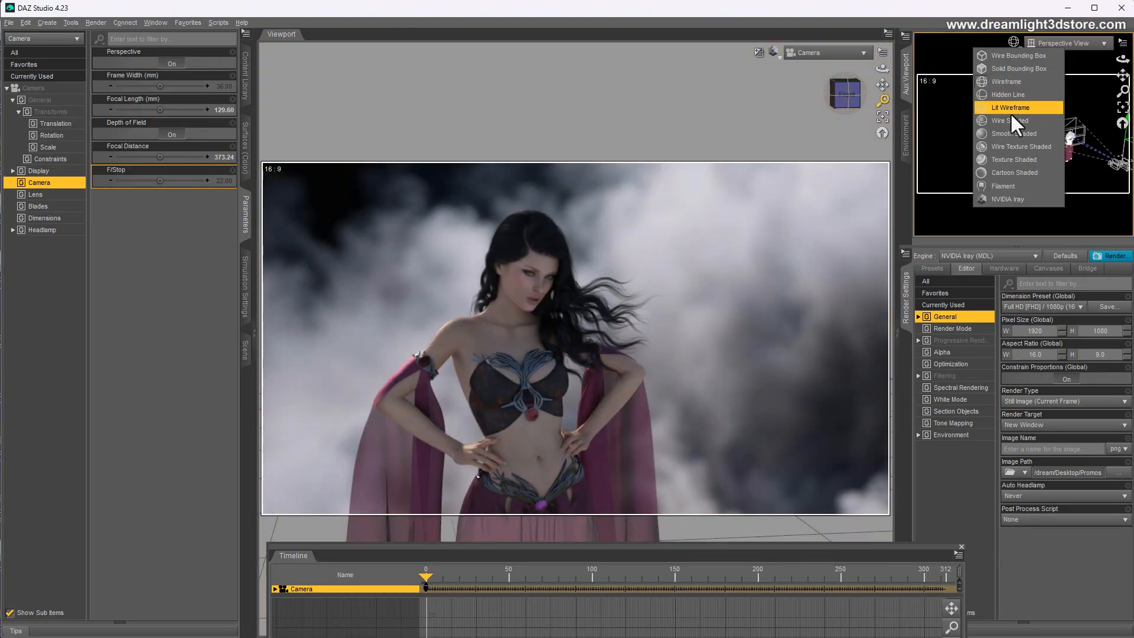
click(1001, 158)
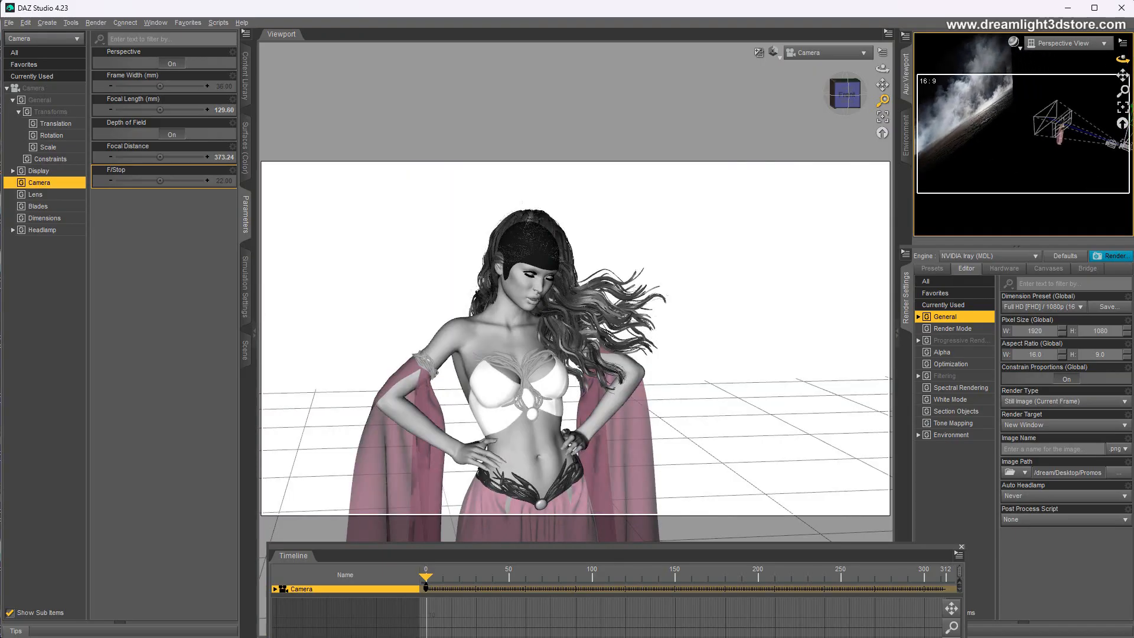
drag(1123, 59, 1129, 81)
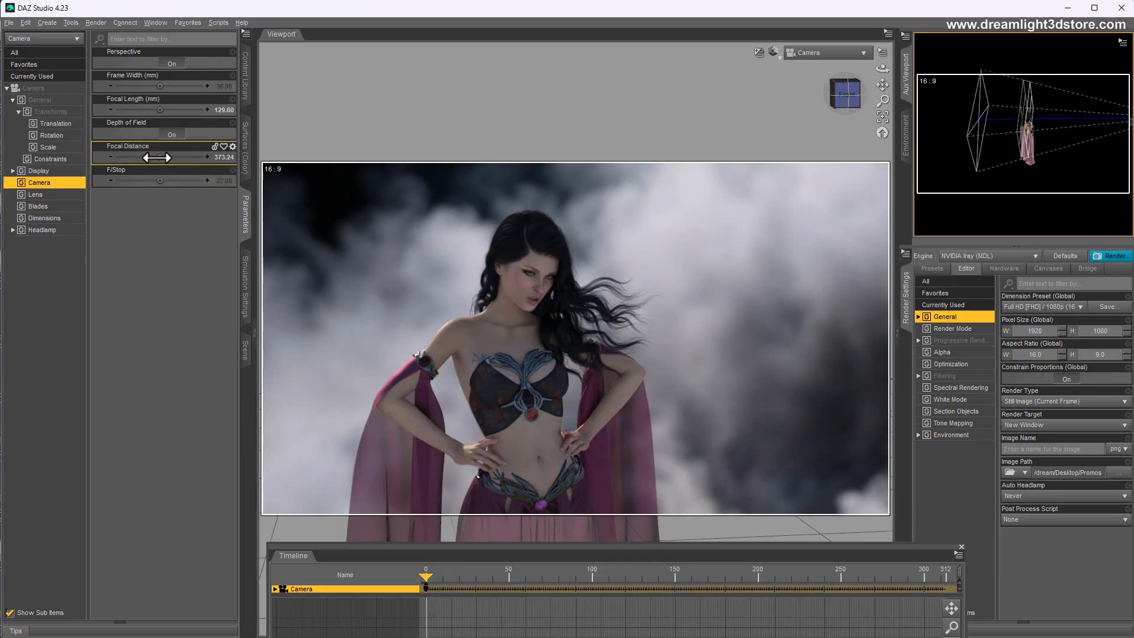
Set the Camera's Focal Distance to about 359 and its F/Stop to 65.02 so the focus planes enclose the figure
mouse_move(157, 158)
mouse_down()
mouse_move(142, 158)
mouse_move(178, 158)
mouse_move(145, 181)
mouse_move(191, 181)
mouse_move(171, 157)
mouse_up()
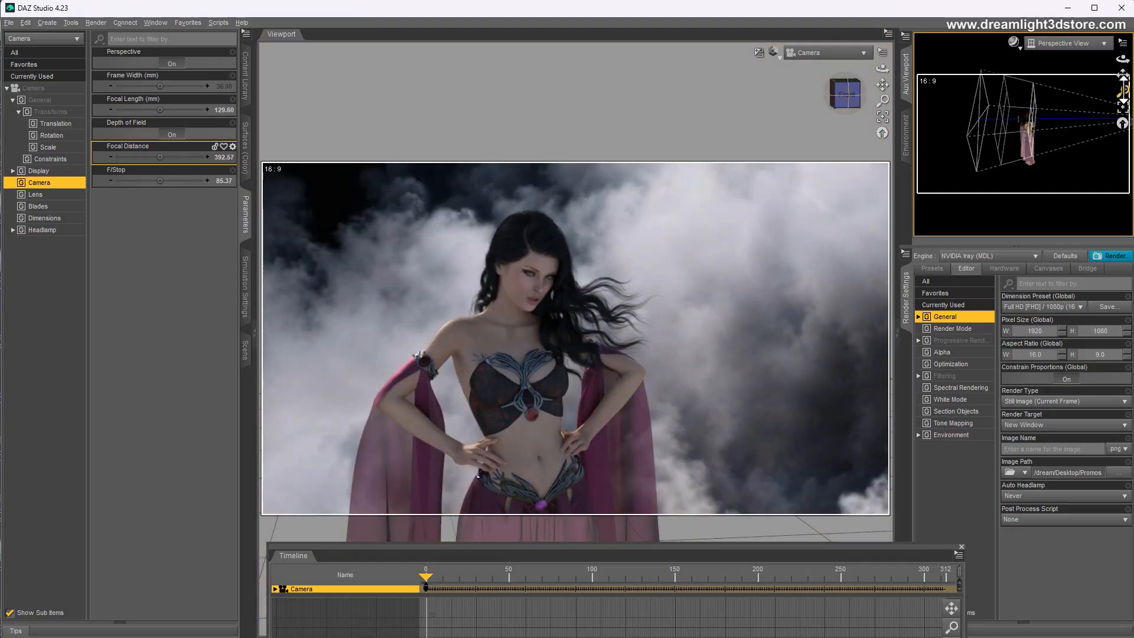
drag(1122, 91, 1123, 68)
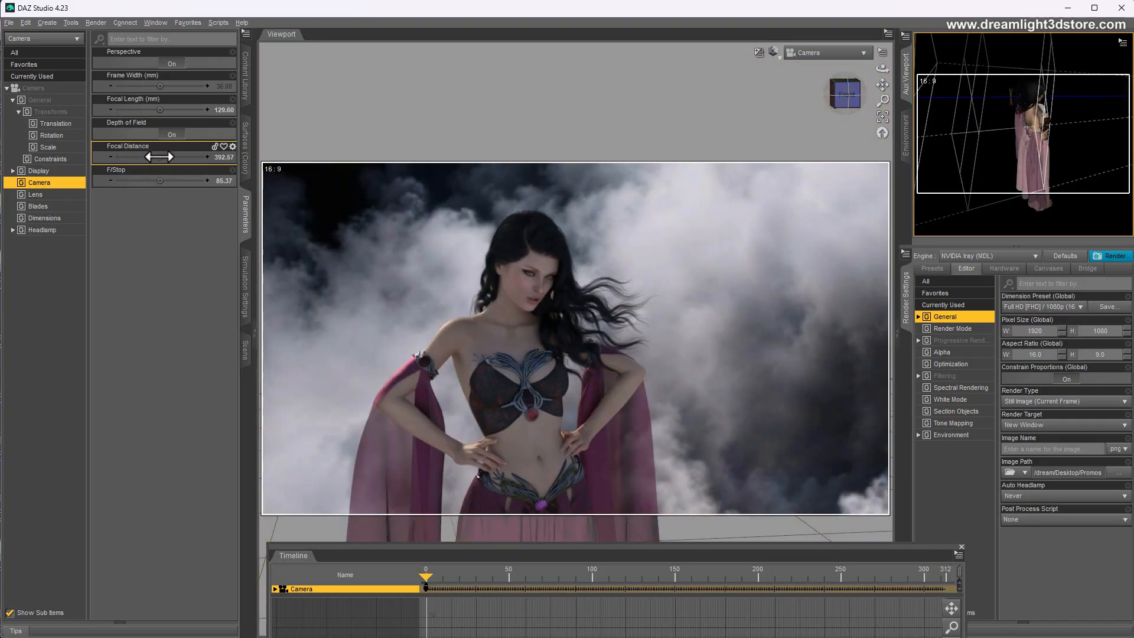
drag(159, 156, 142, 157)
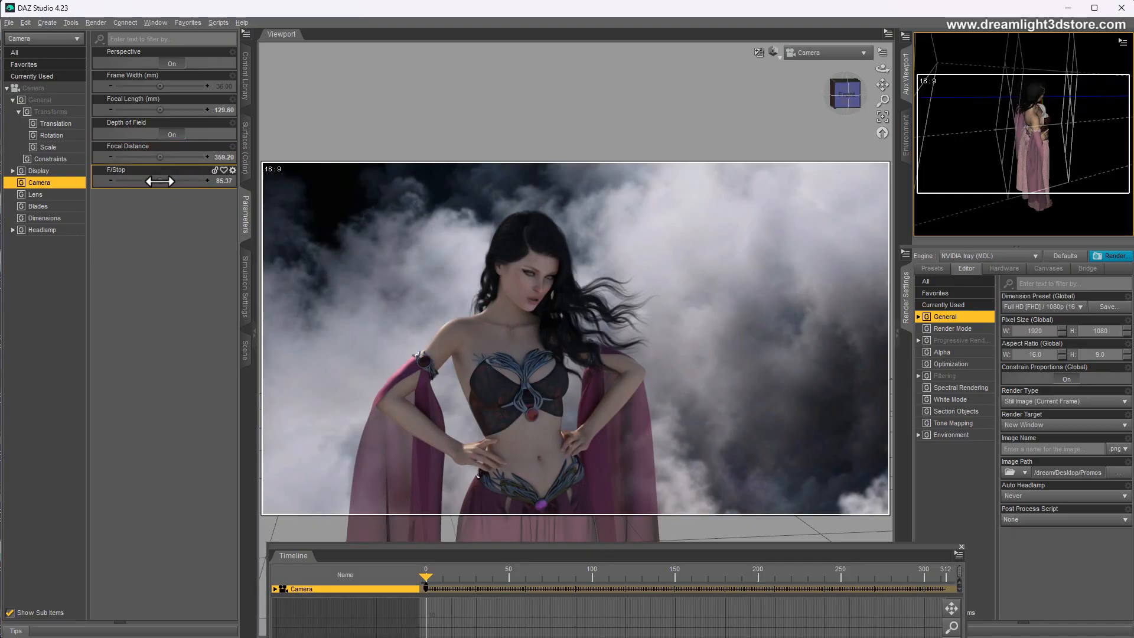
drag(159, 181, 140, 181)
mouse_move(166, 185)
mouse_down()
mouse_move(214, 185)
mouse_move(135, 190)
mouse_move(161, 193)
mouse_up()
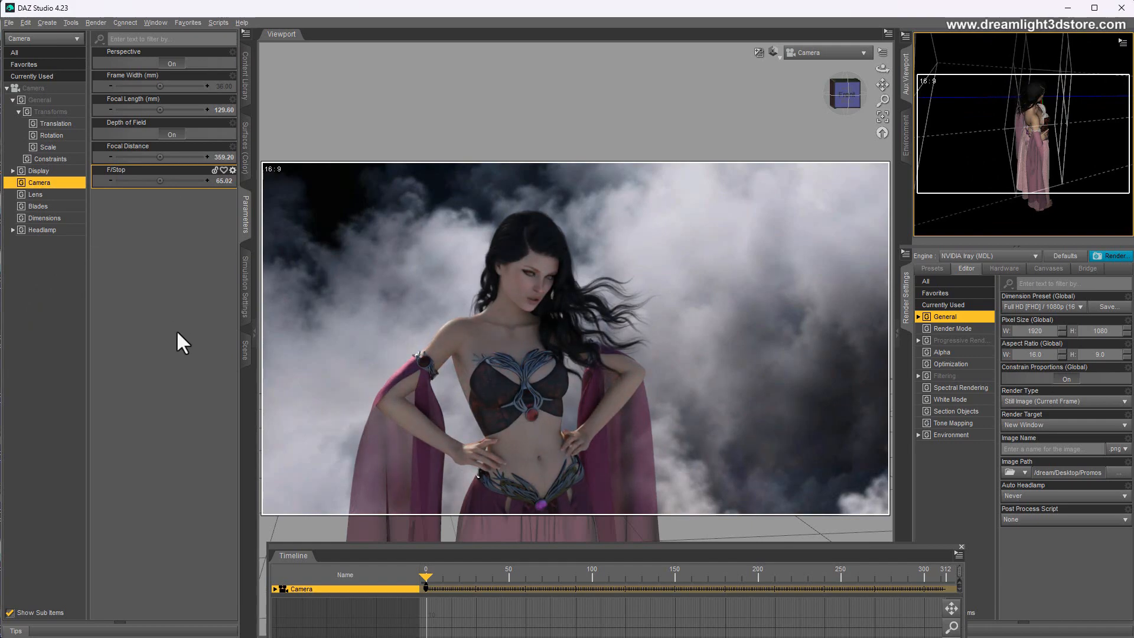
Rename the fog image plane in the scene list as Background Plate
click(243, 361)
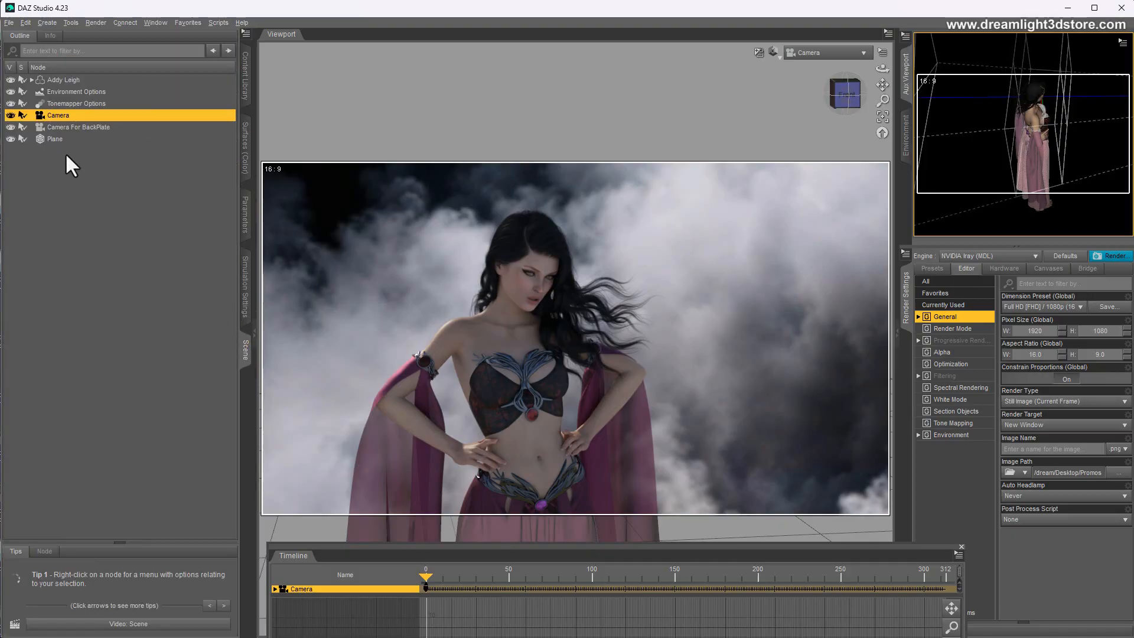
click(53, 139)
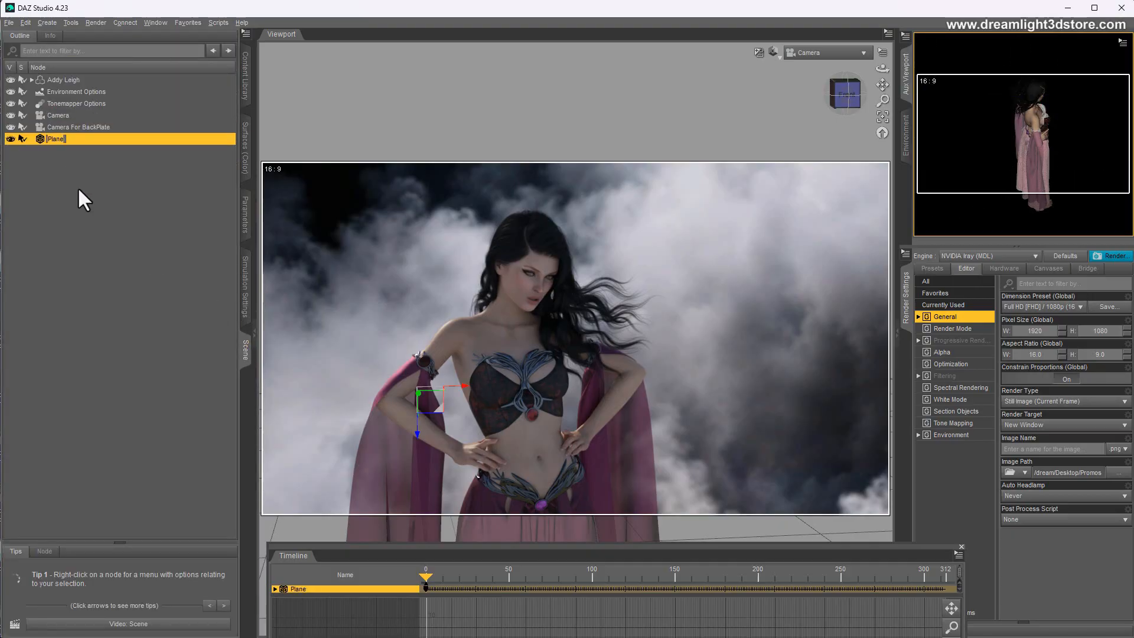
text(Background Plate)
key(Return)
Create a second 10 m plane primitive at World Center with default settings and name it Foreground Plate
click(52, 22)
click(74, 115)
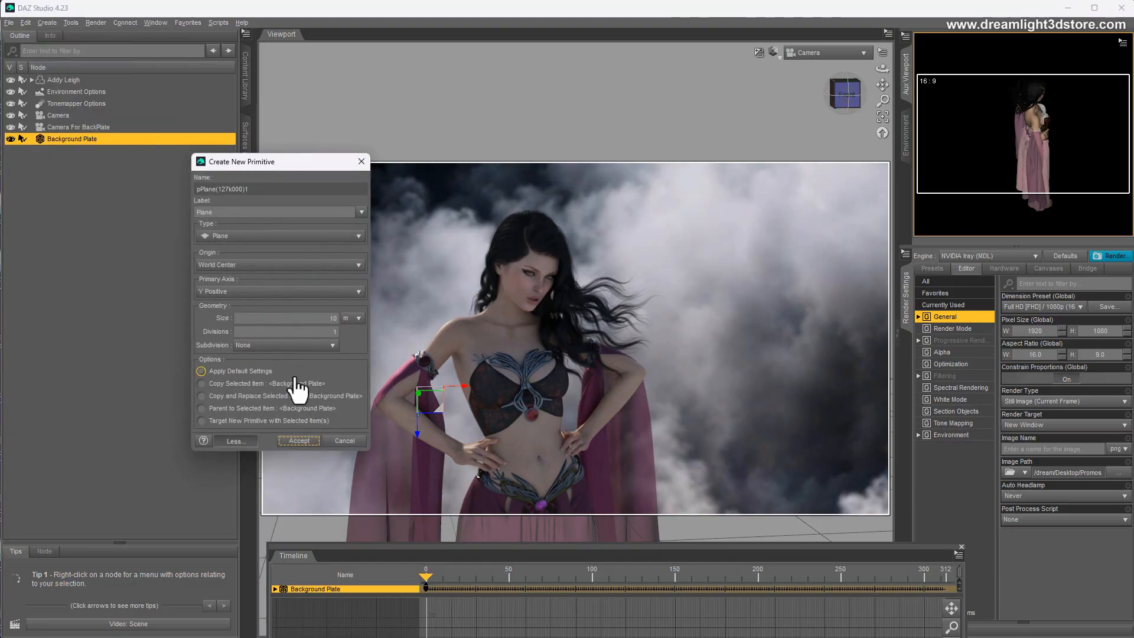
click(288, 443)
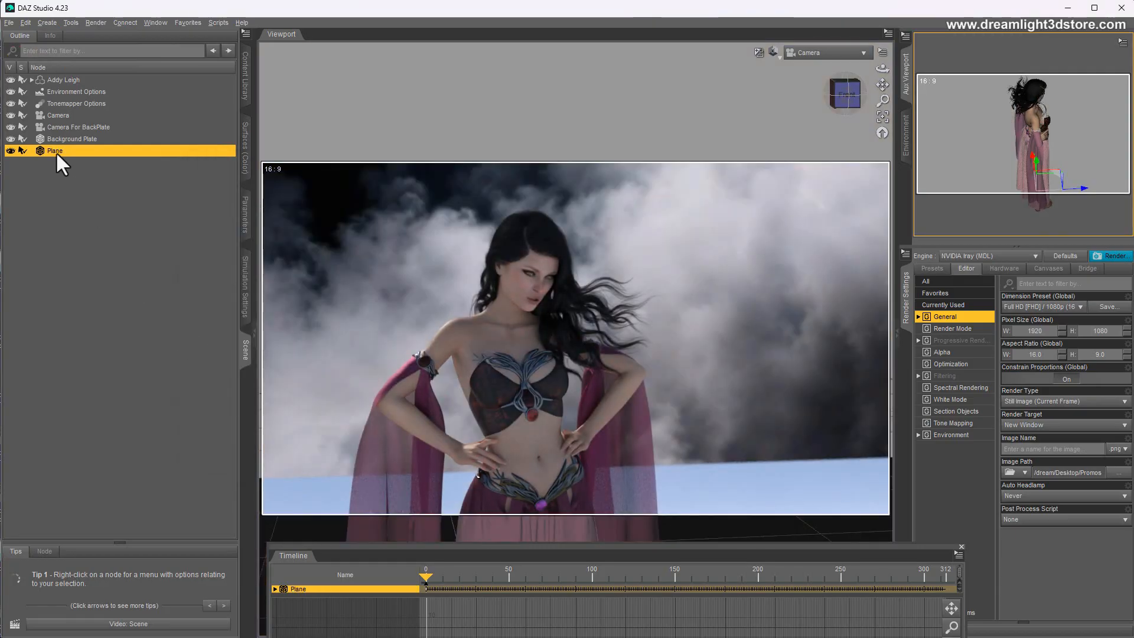
click(56, 151)
text(Foreground Plate)
key(Return)
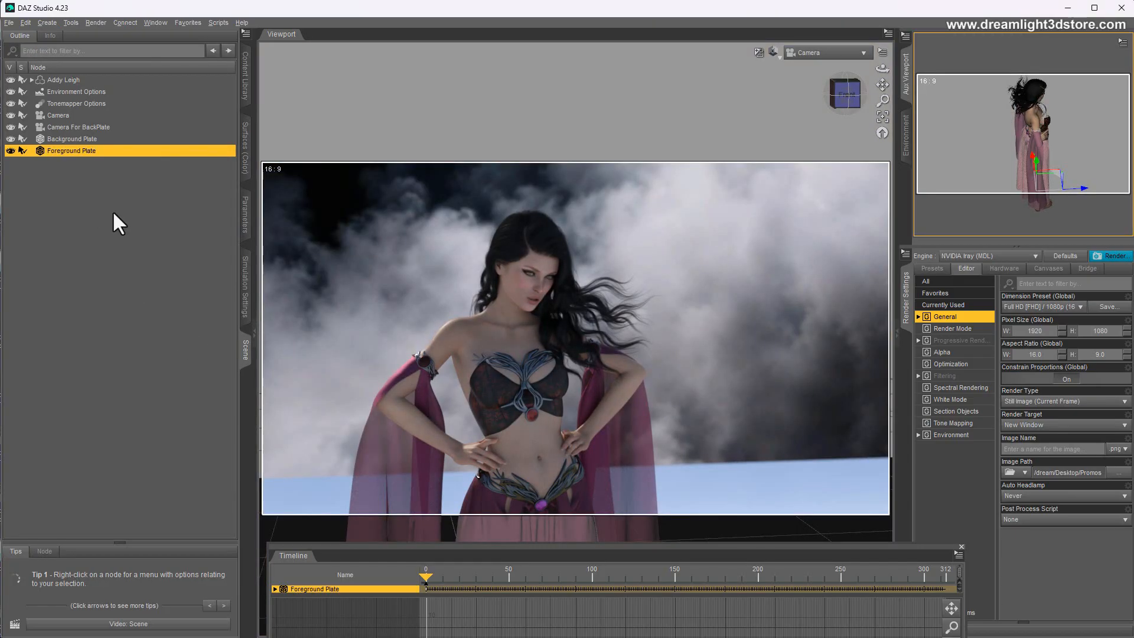
Copy the Background Plate's transforms to the Foreground Plate so both planes share the same position, rotation and scale
click(77, 139)
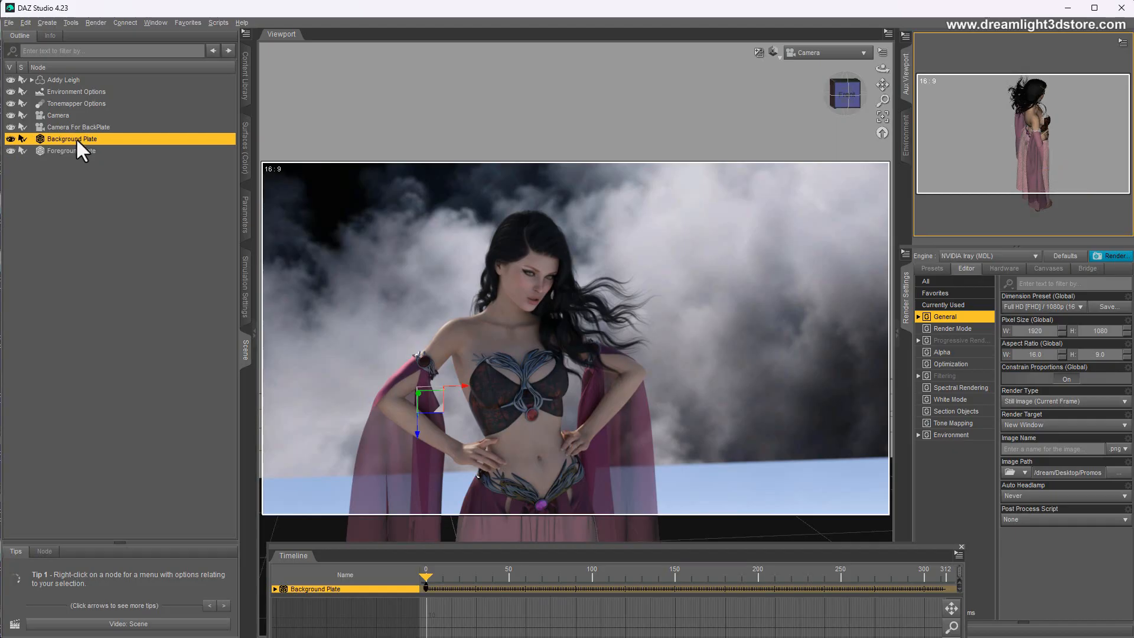
click(73, 150)
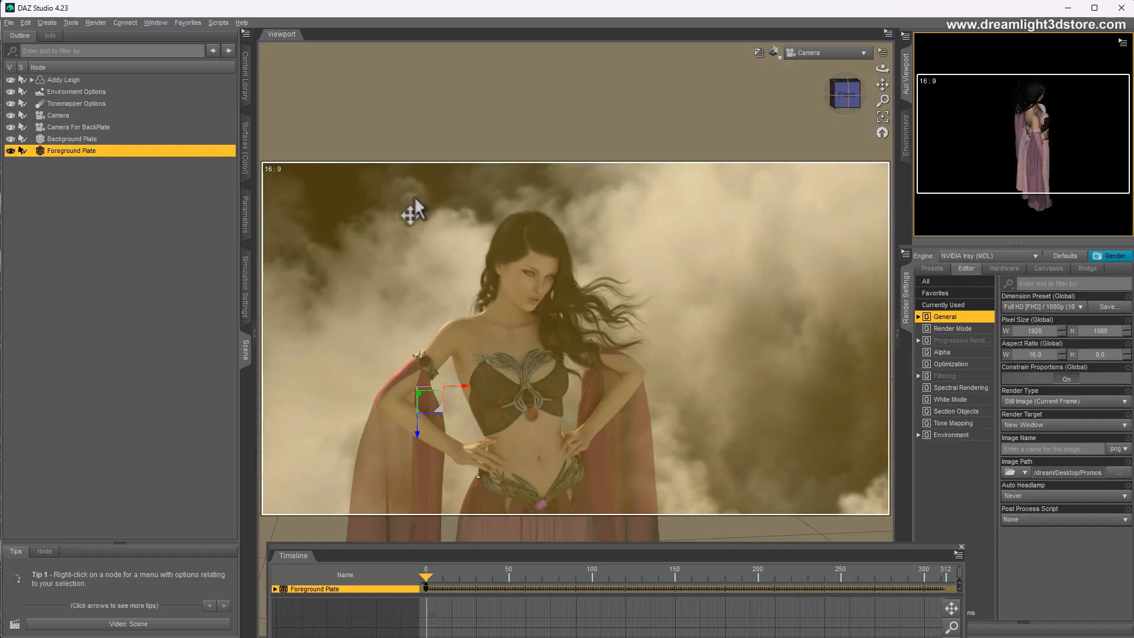
drag(1124, 92, 1122, 60)
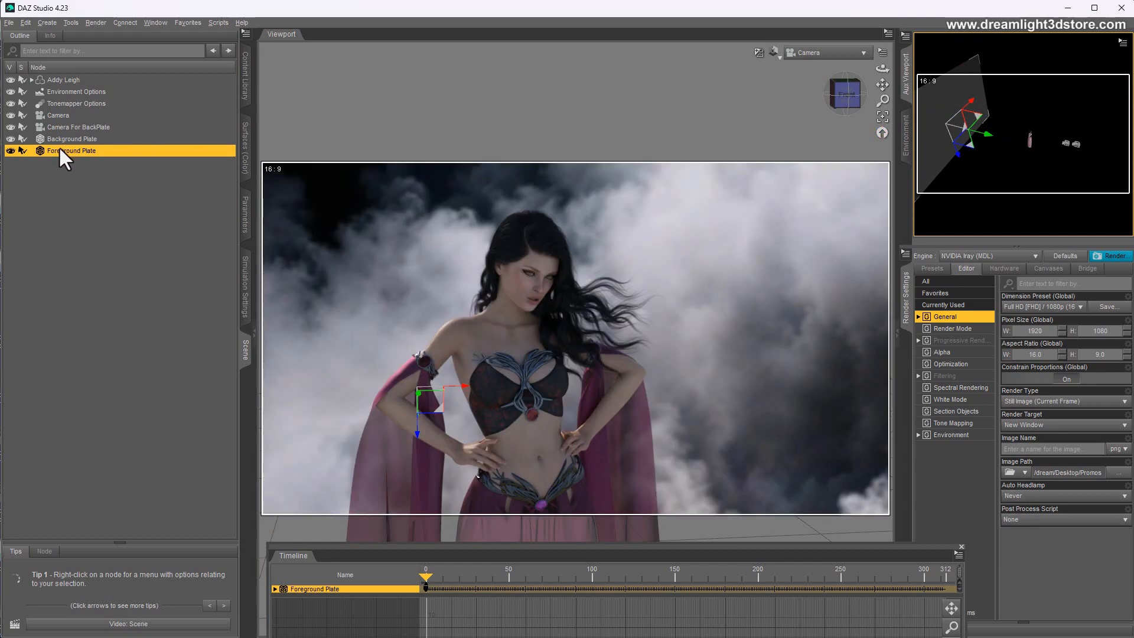
Move the Foreground Plate forward past the figure to a Z Translate of about 123.6
click(245, 214)
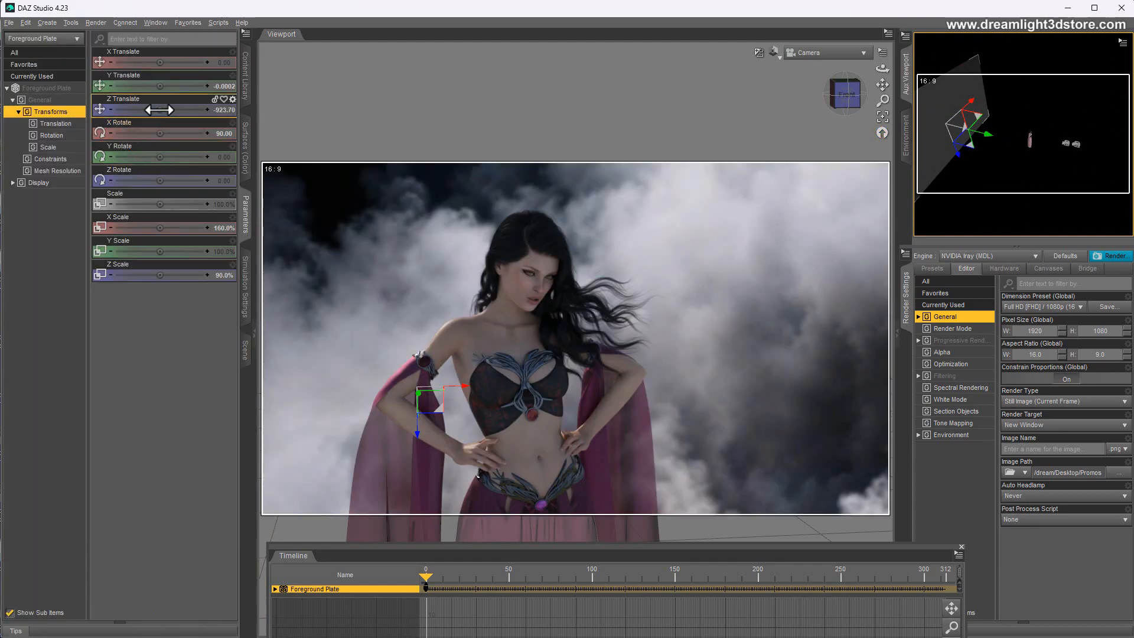
mouse_move(160, 110)
mouse_down()
mouse_move(146, 110)
mouse_move(191, 109)
mouse_move(170, 113)
mouse_up()
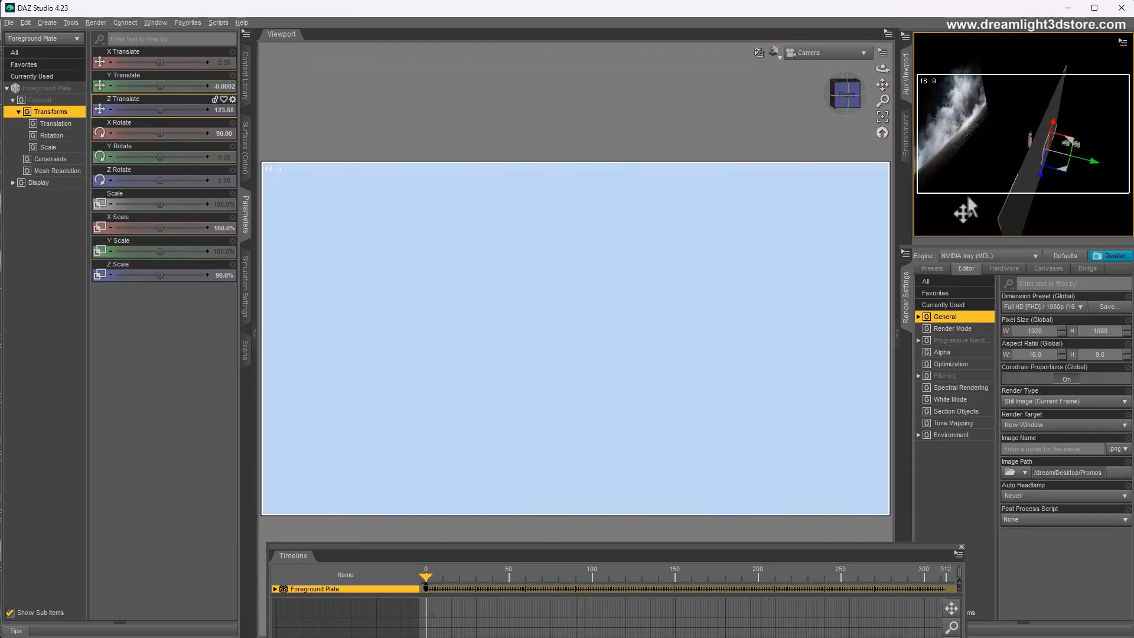
drag(1123, 58, 1128, 67)
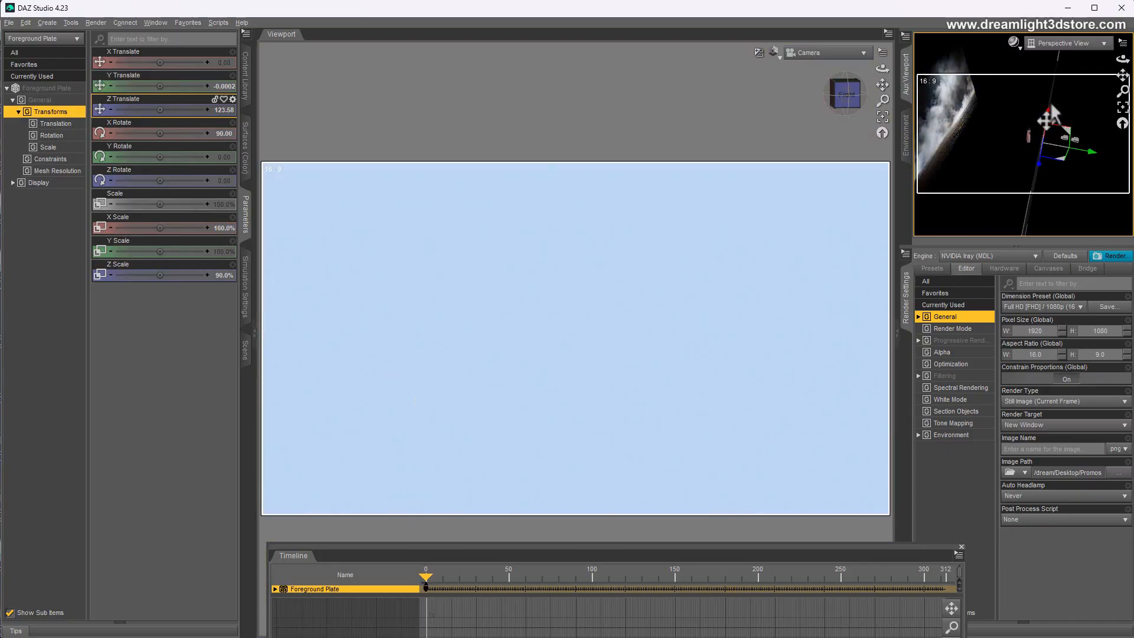
Delete the Camera For BackPlate from the scene
click(246, 351)
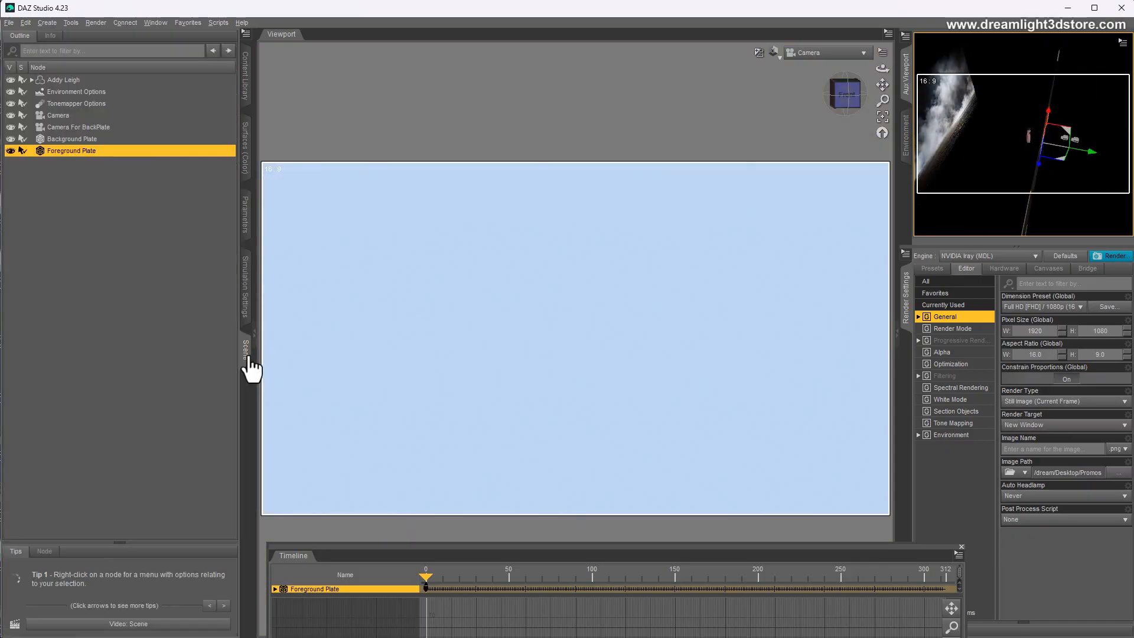
click(65, 126)
right_click(62, 125)
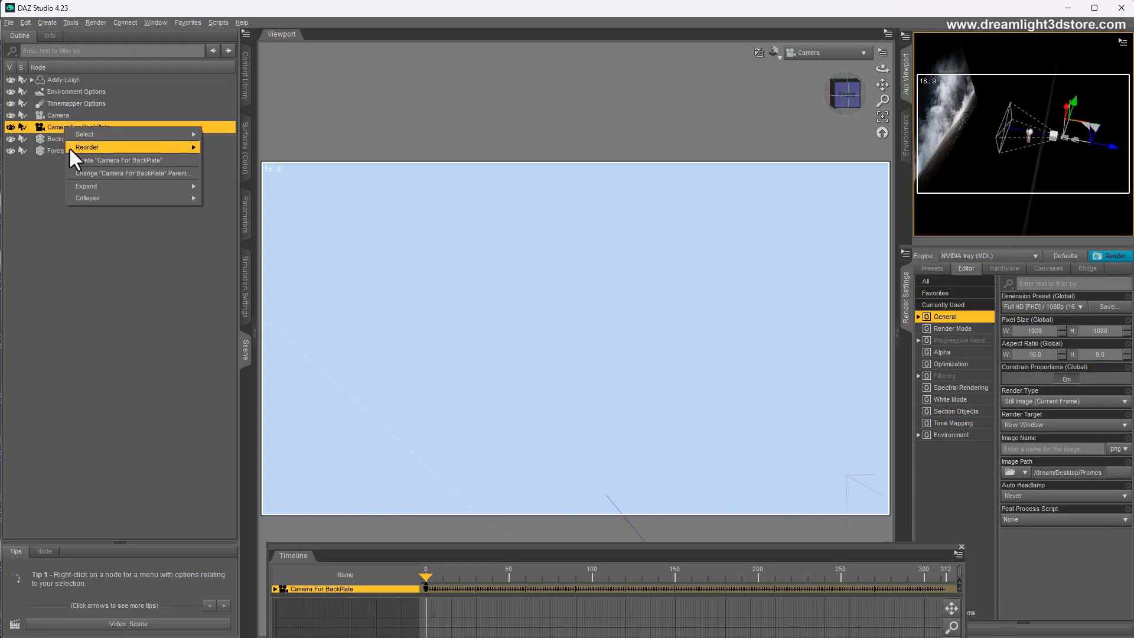
click(69, 158)
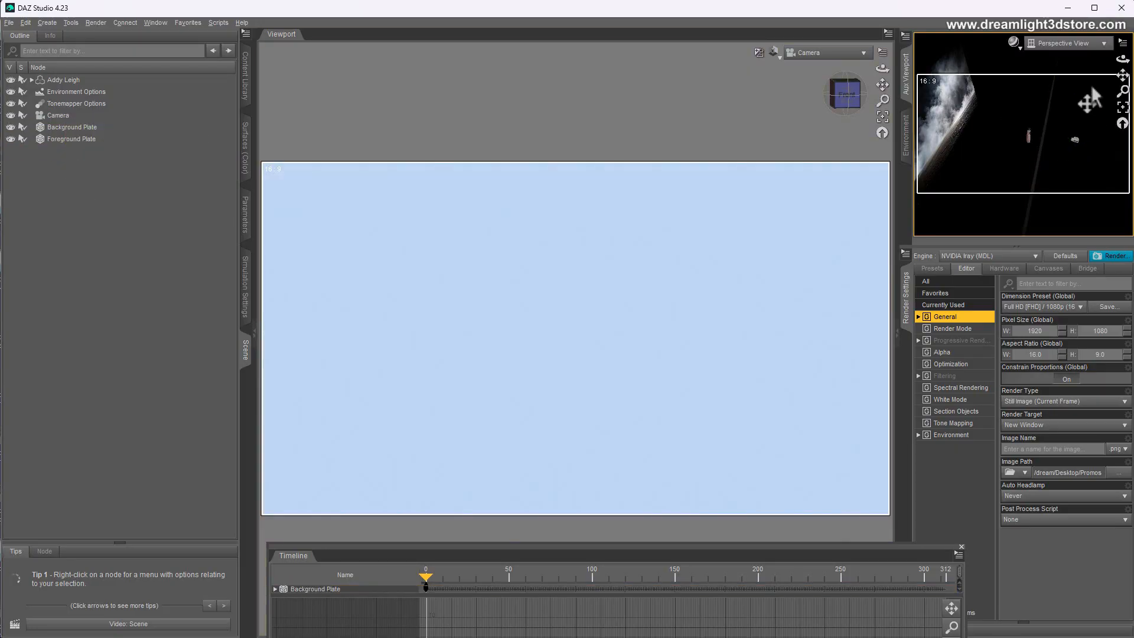
drag(1123, 59, 1102, 61)
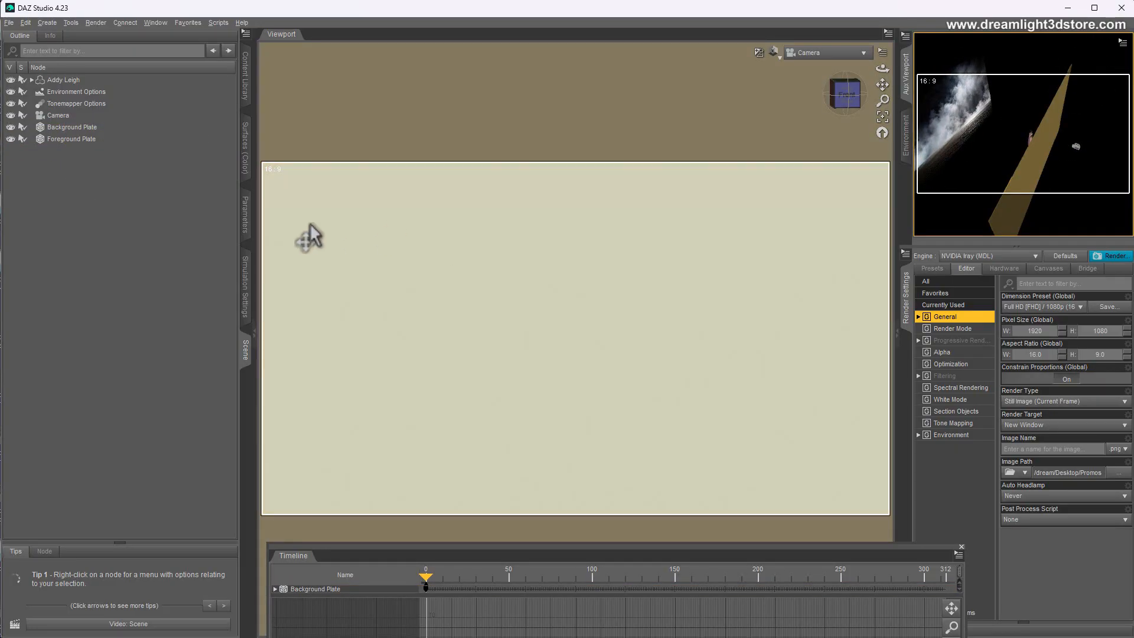
Copy the Background Plate's surface material and paste it onto the Foreground Plate so it also emits light with the fog image
click(62, 127)
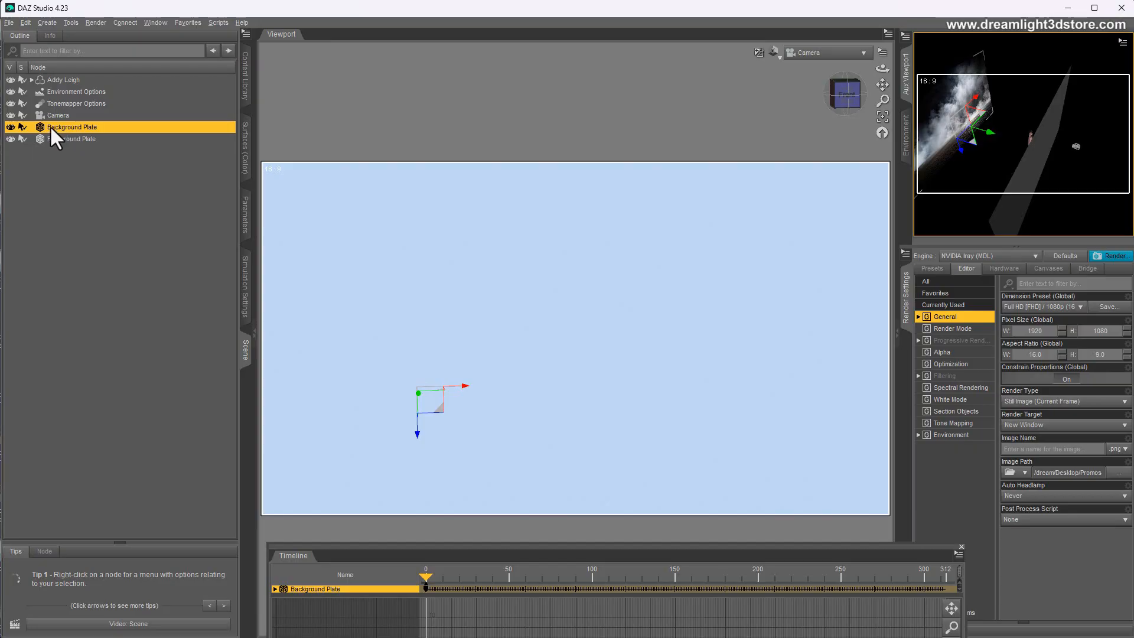
ctrl+click(62, 139)
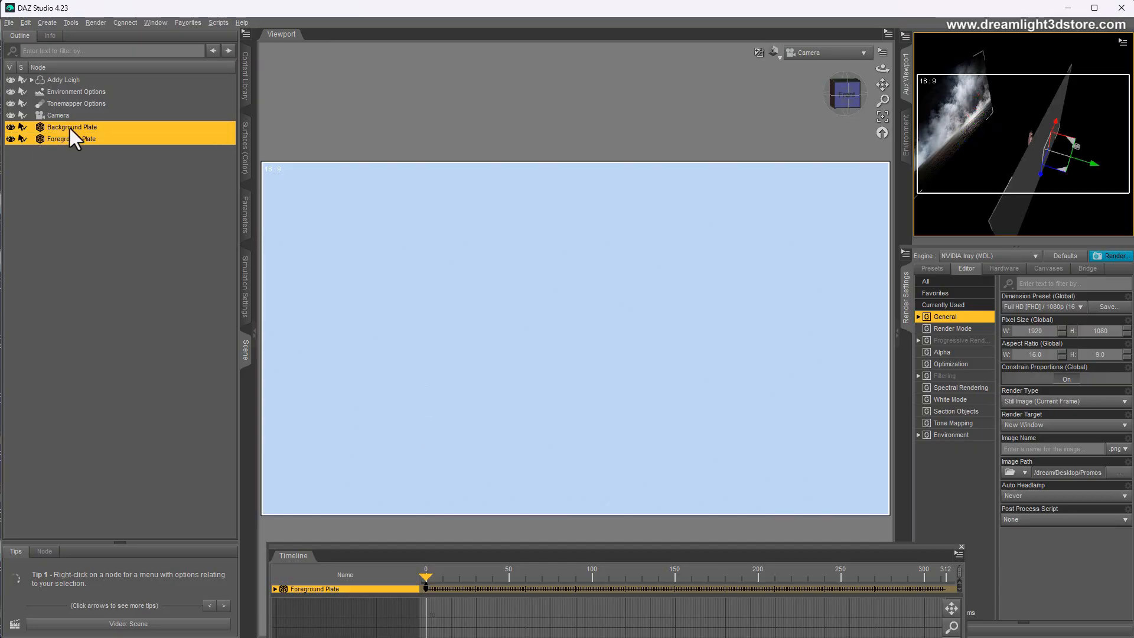
click(246, 168)
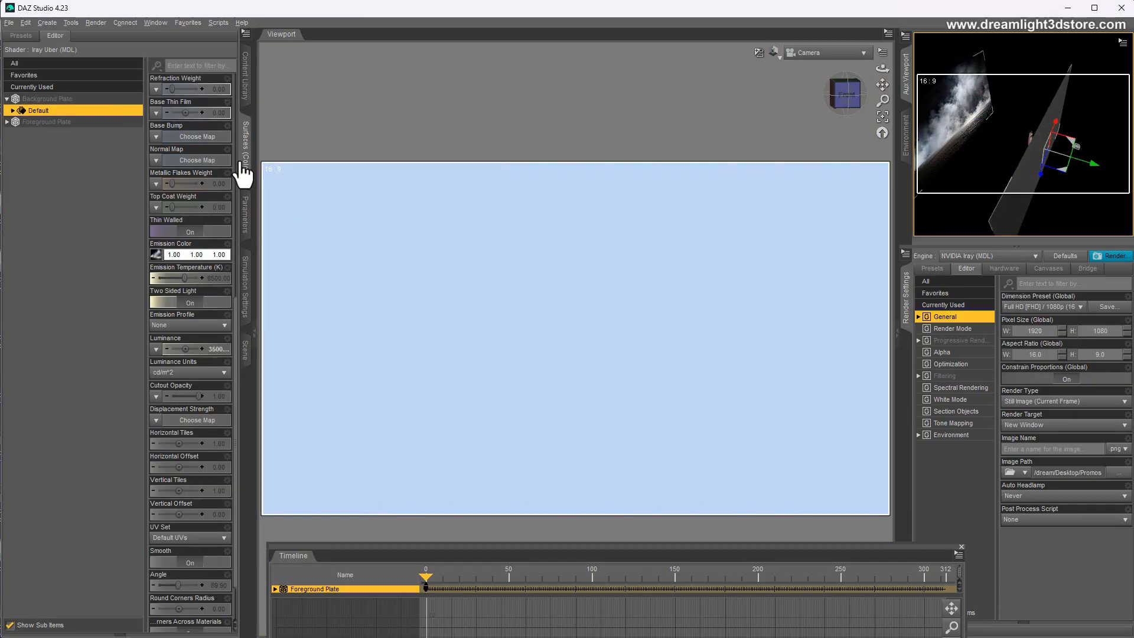
click(246, 35)
click(88, 123)
click(33, 123)
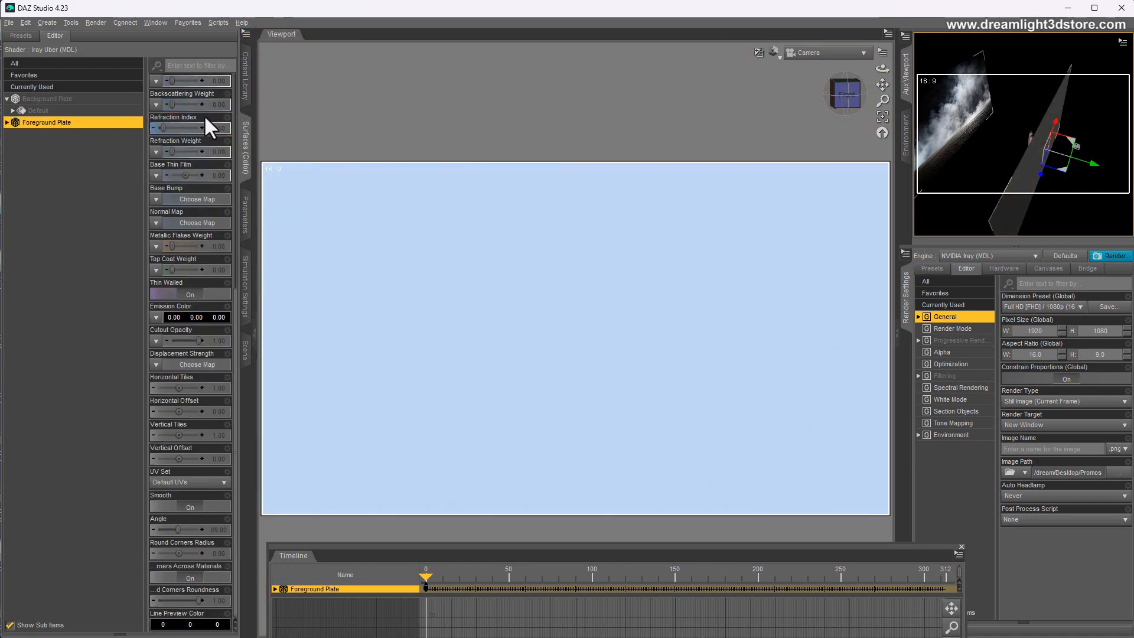
click(246, 35)
click(269, 70)
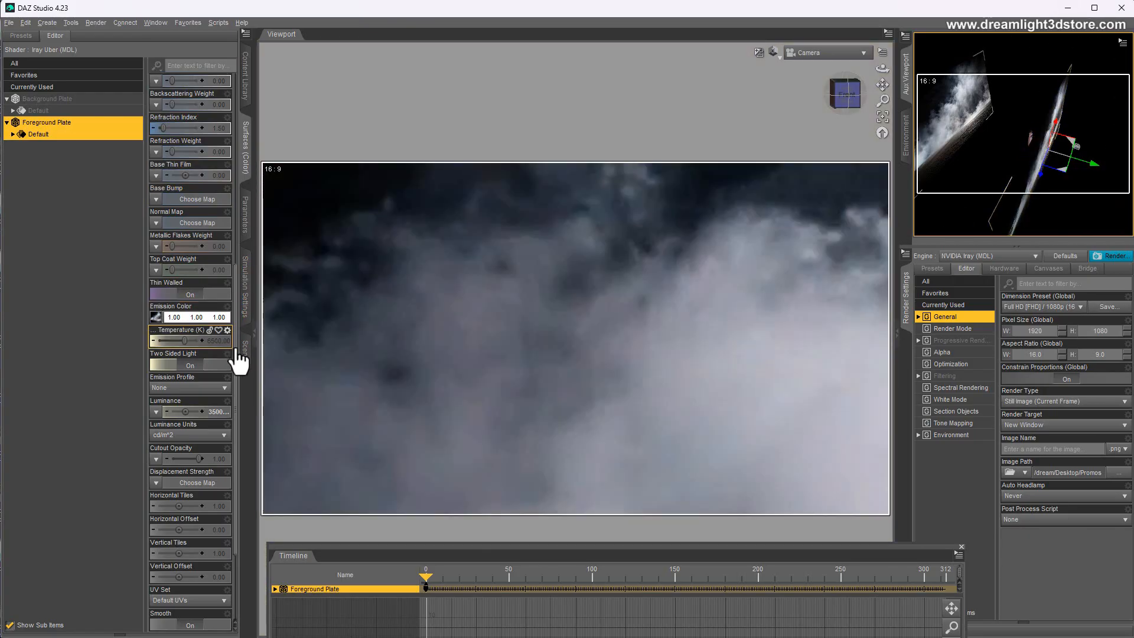
Load GroundFog_07 from the Dreamlight_PhotoBackgrounds_GroundFog Images folder as the Foreground Plate's Base Color map
click(242, 352)
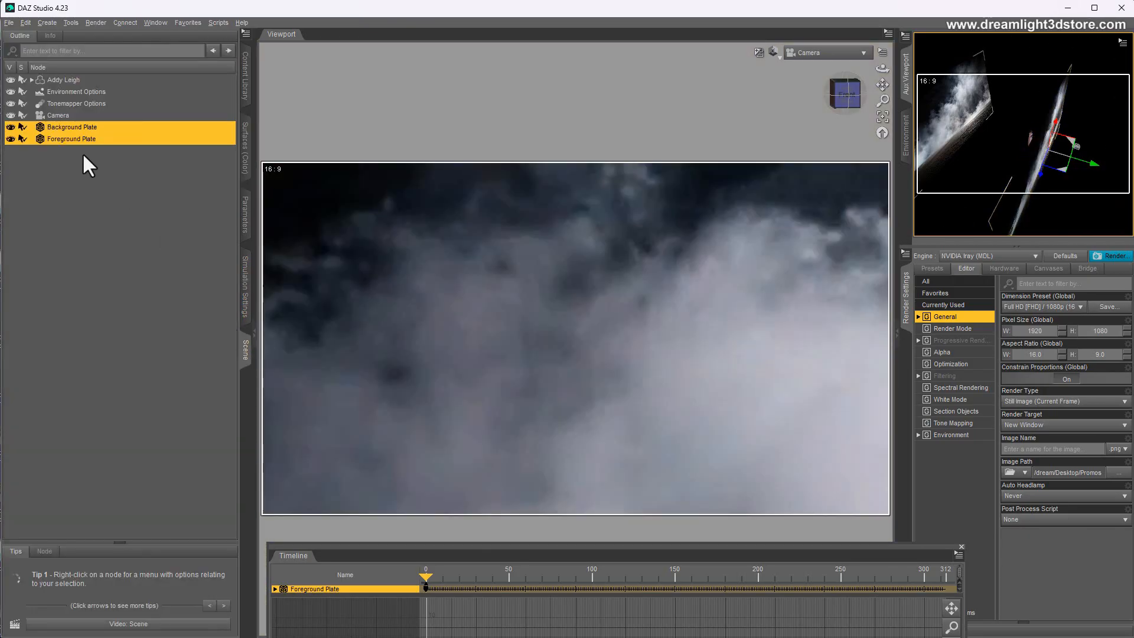
click(62, 141)
click(244, 162)
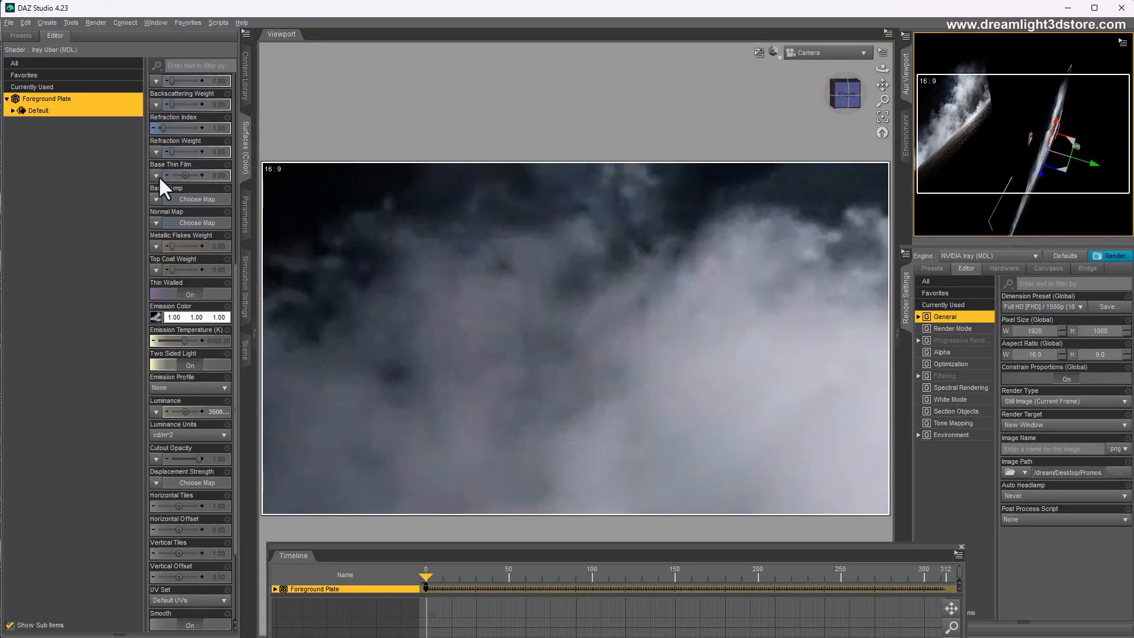
scroll(166, 265, up, 10)
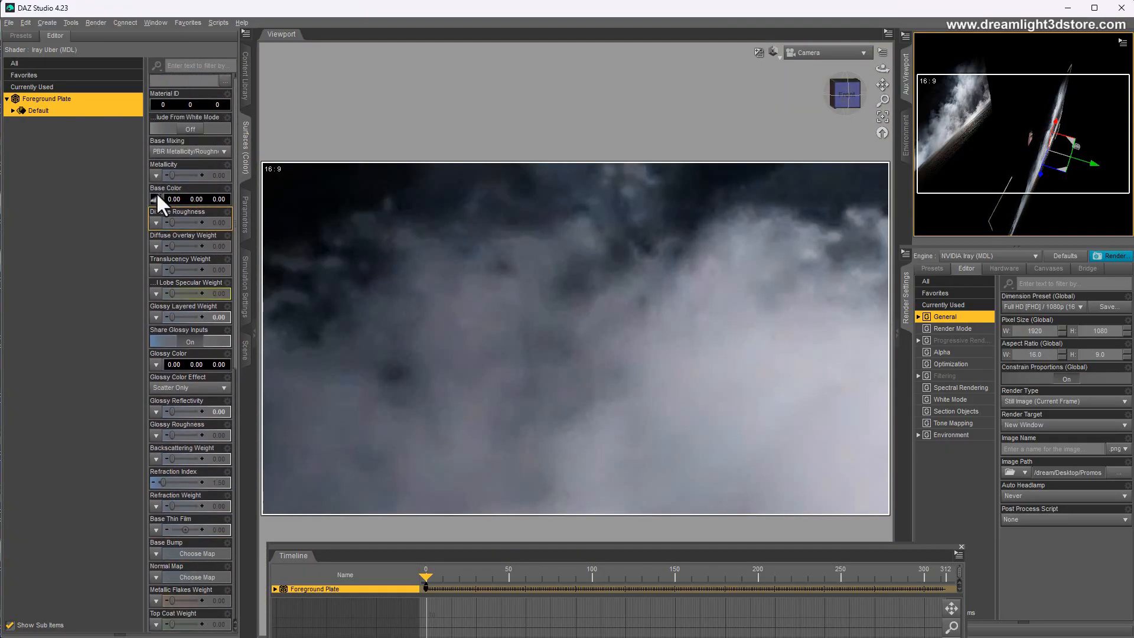
click(157, 201)
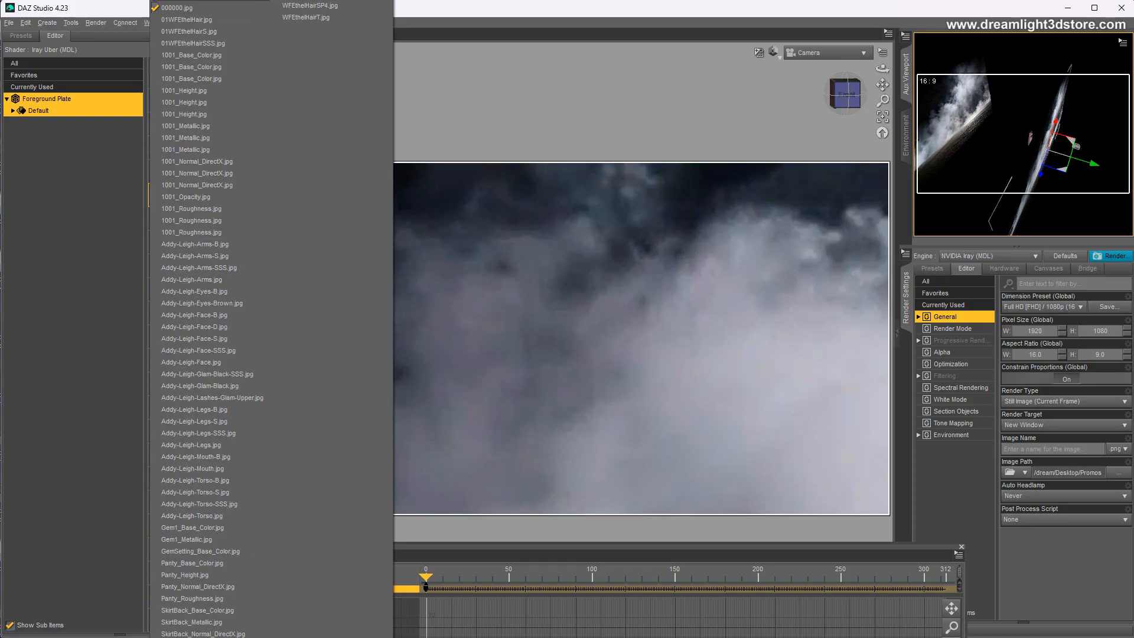
click(207, 1)
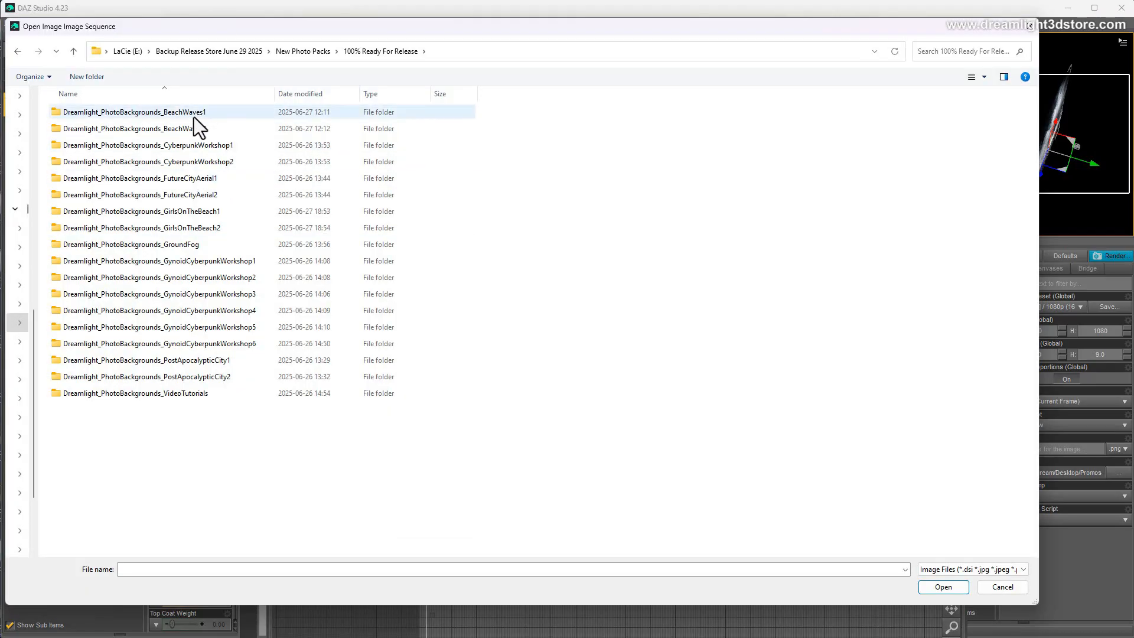
double_click(175, 244)
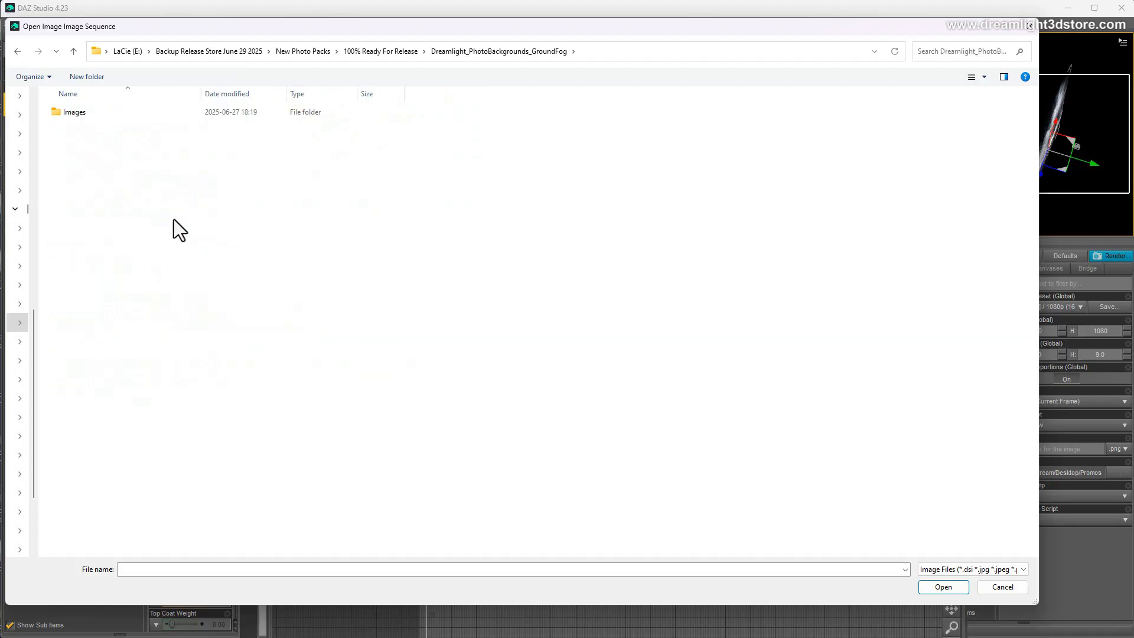
double_click(87, 115)
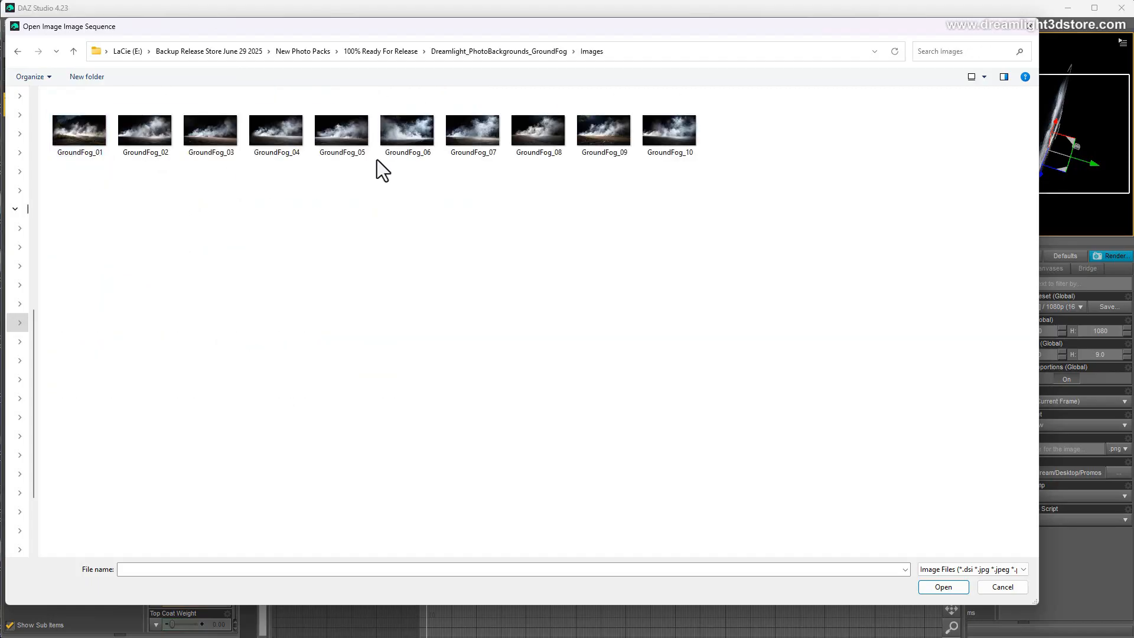
click(406, 140)
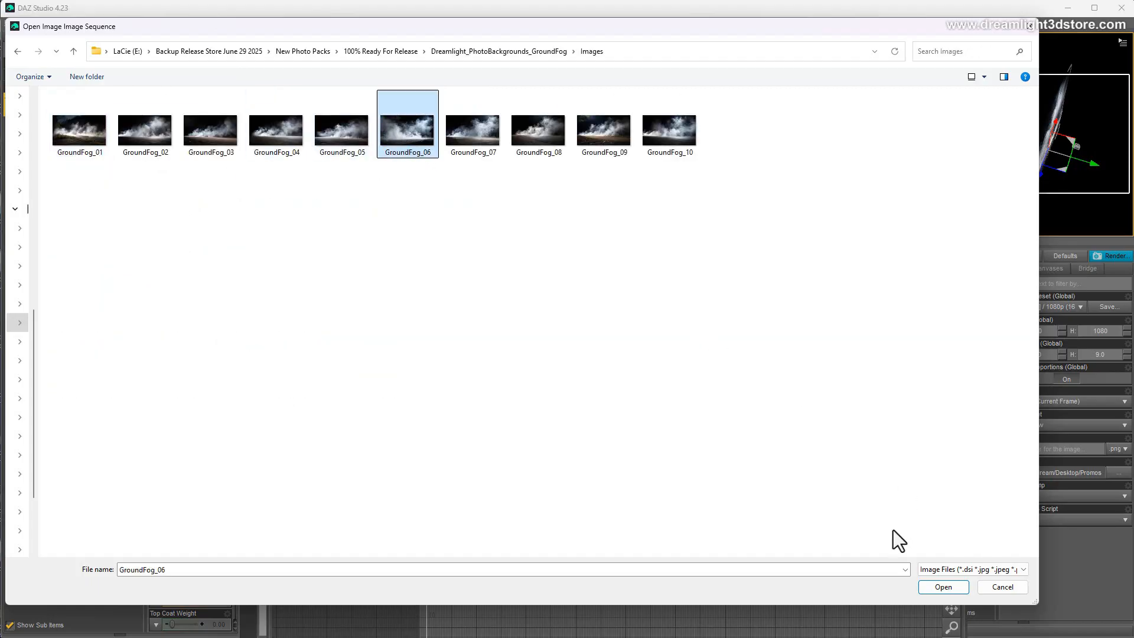
click(486, 130)
click(934, 586)
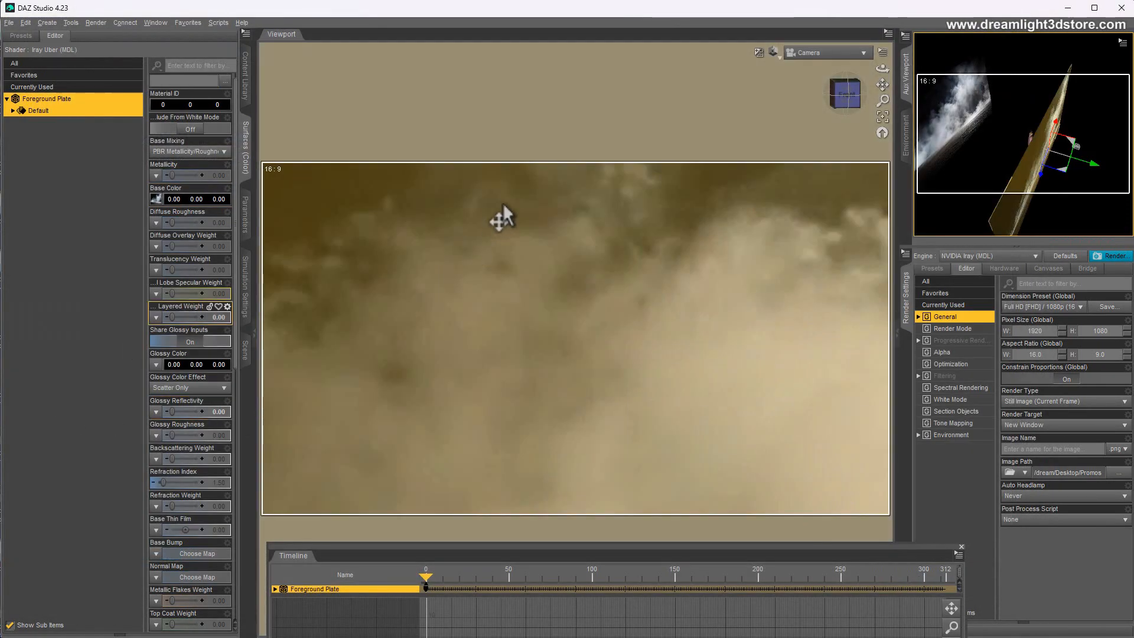
scroll(162, 403, down, 3)
scroll(162, 403, down, 9)
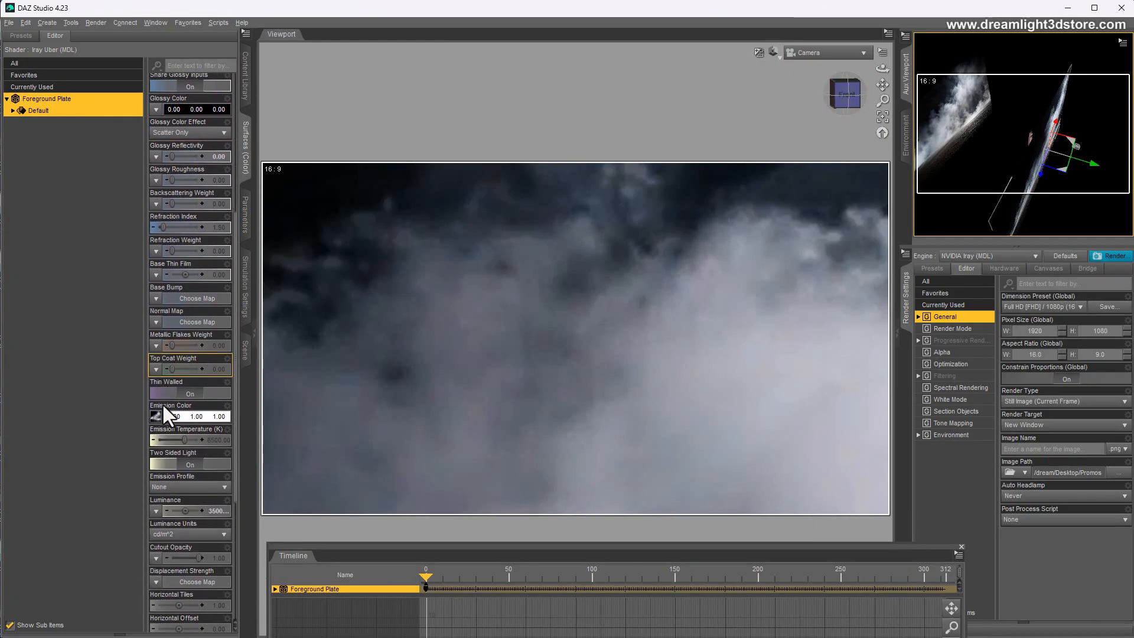
click(154, 388)
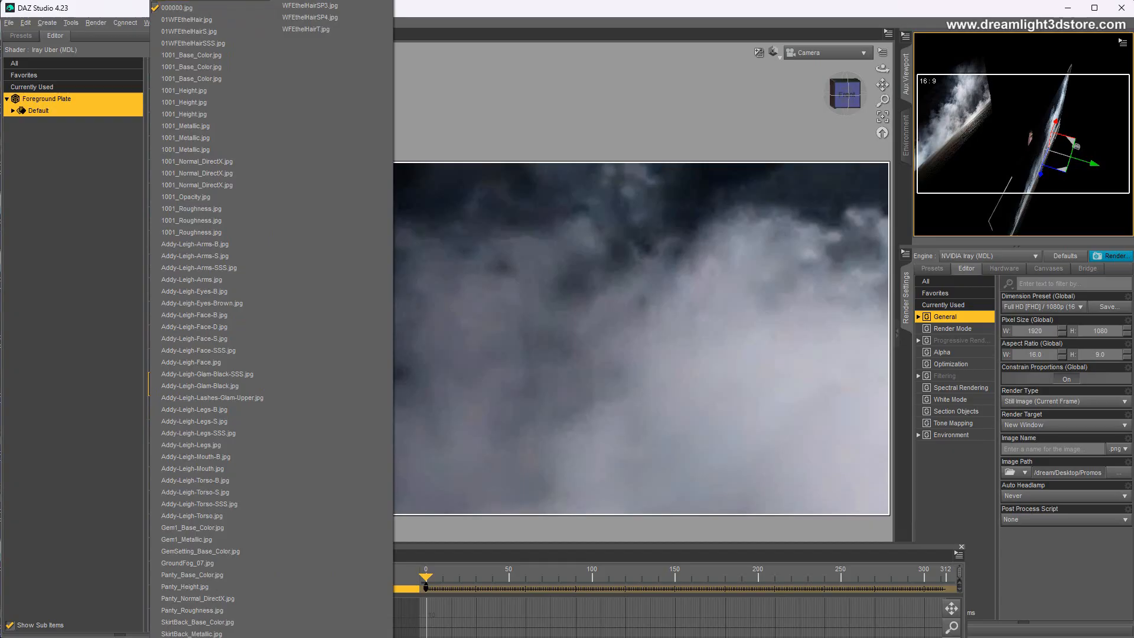
click(184, 6)
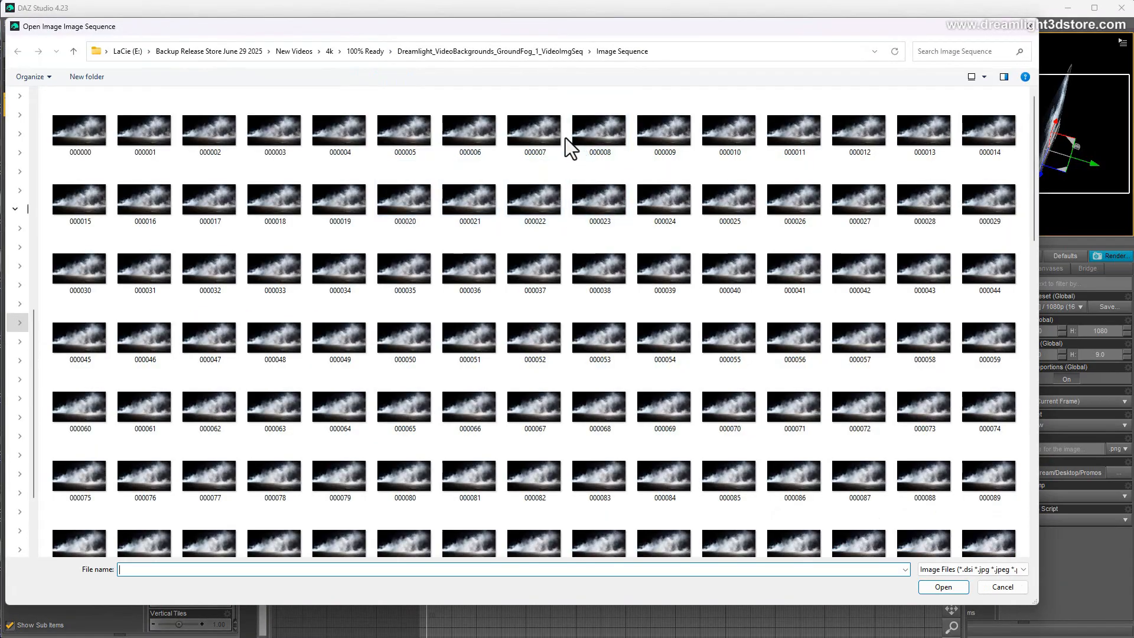
click(989, 586)
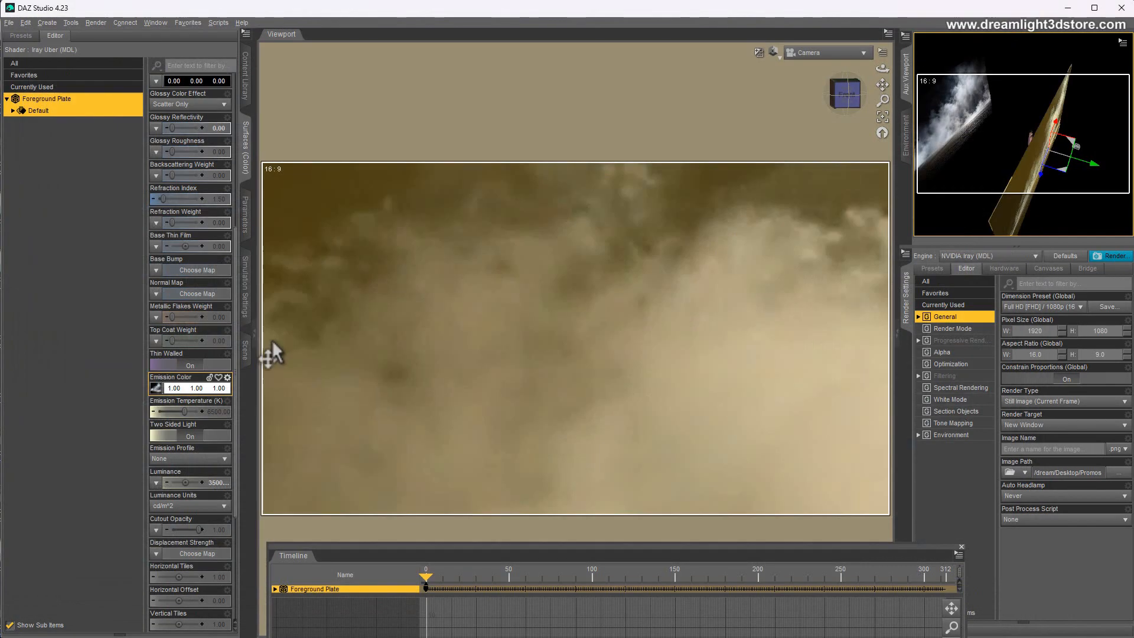
Clear the image sequence from the Foreground Plate's Emission Color and load the still image GroundFog_06 in its place
click(152, 391)
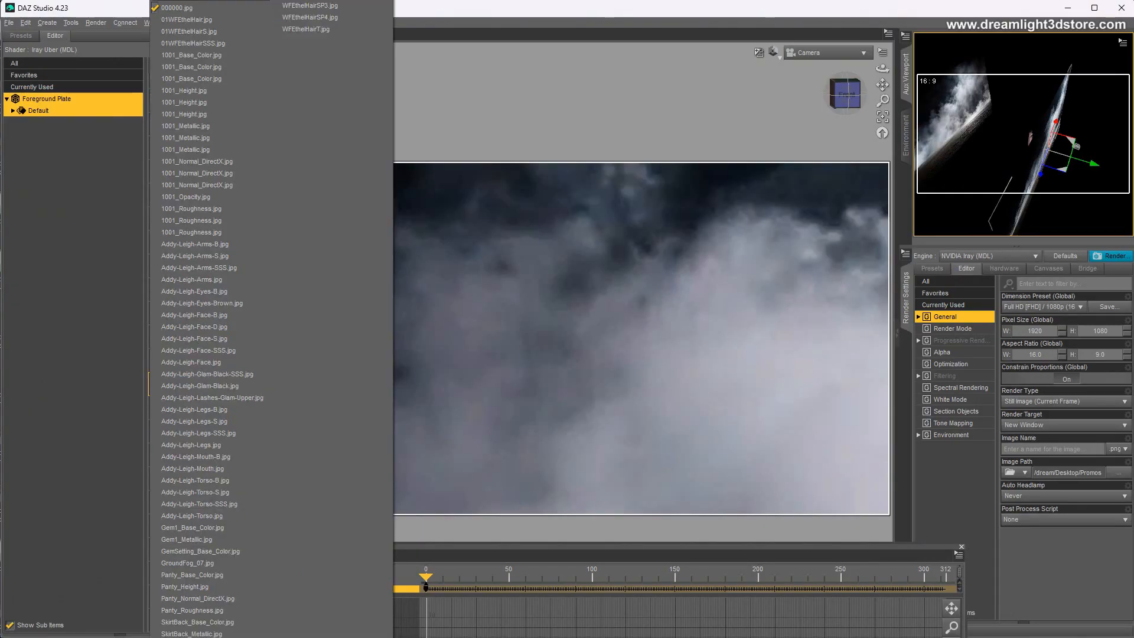
click(187, 1)
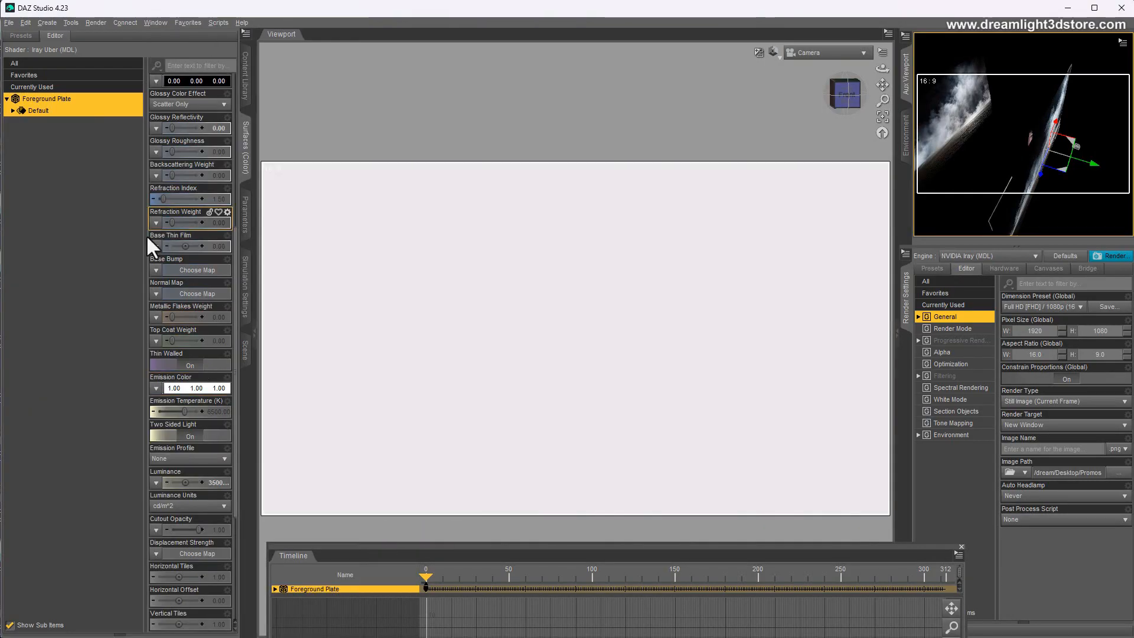
click(151, 391)
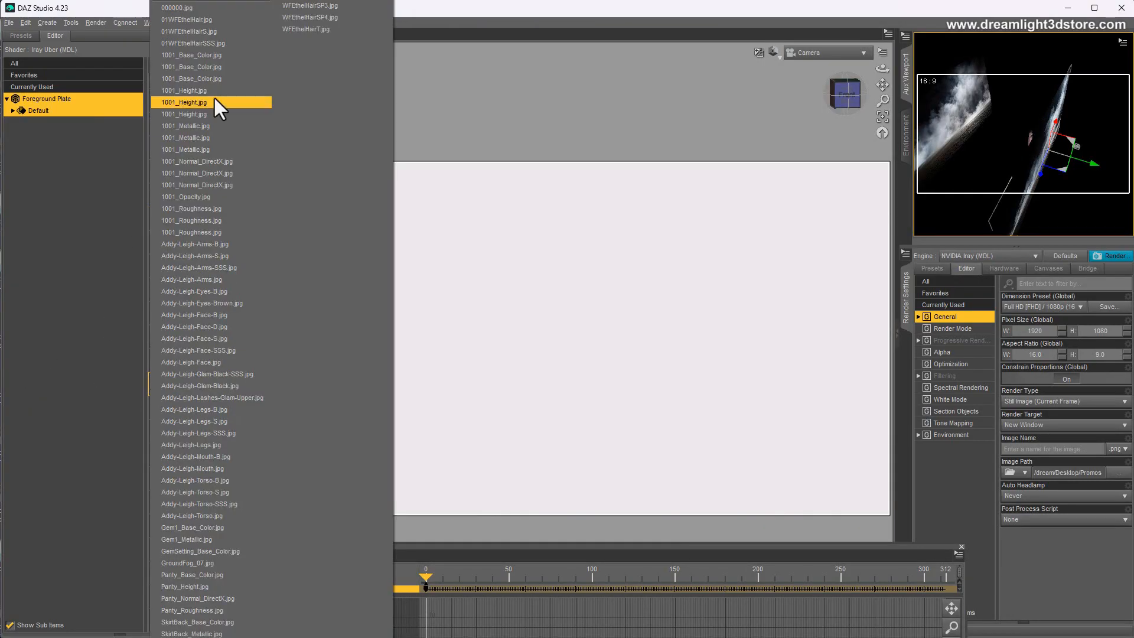
click(222, 1)
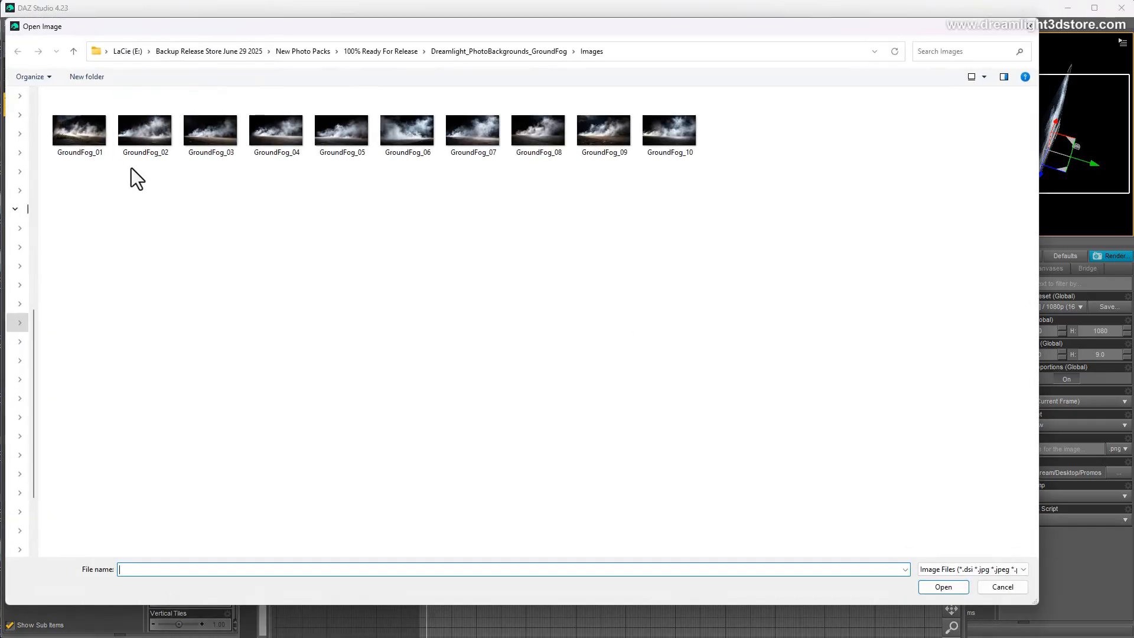
drag(343, 28, 417, 112)
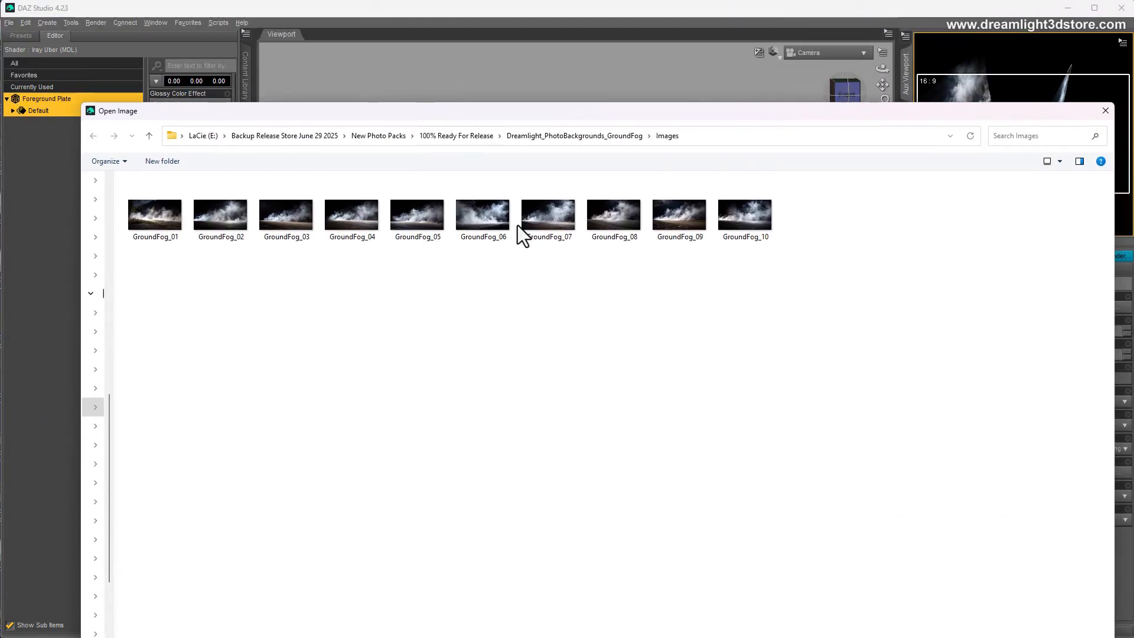
double_click(487, 218)
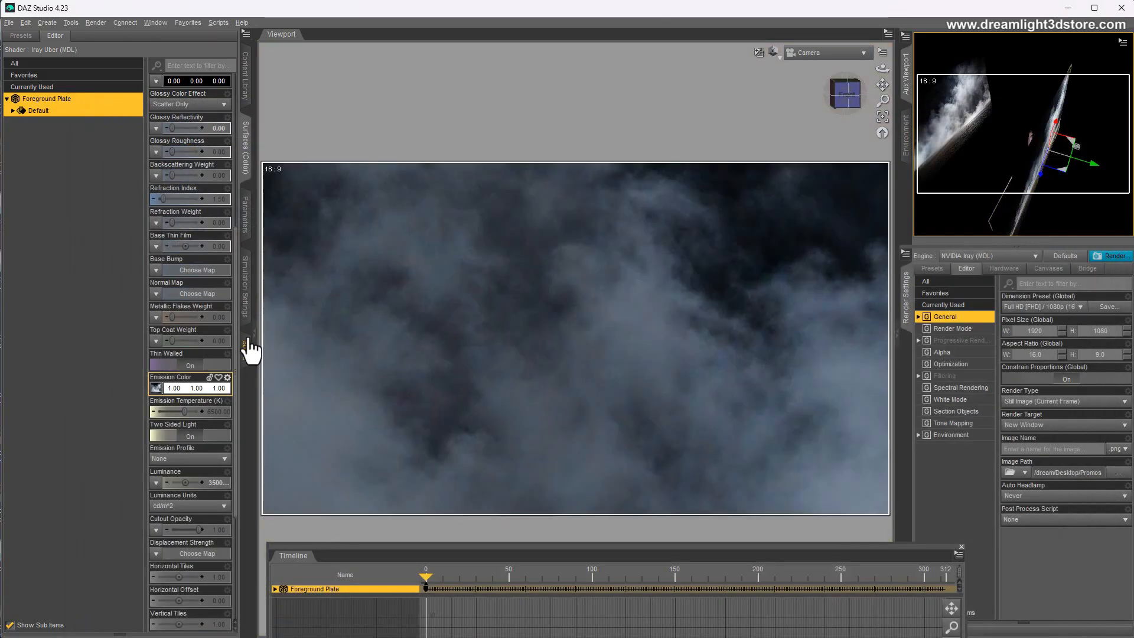
Scale the Foreground Plate down to about 44.9% and raise it to a Y Translate of about 71.29
click(247, 353)
click(242, 211)
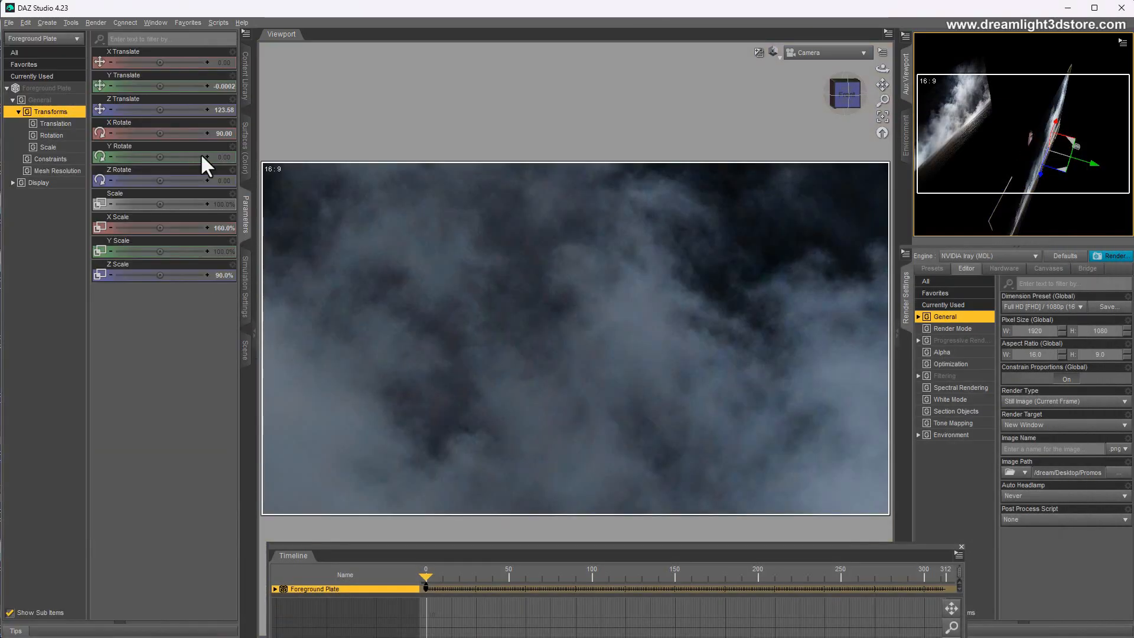
mouse_move(159, 204)
mouse_down()
mouse_move(137, 204)
mouse_move(148, 204)
mouse_up()
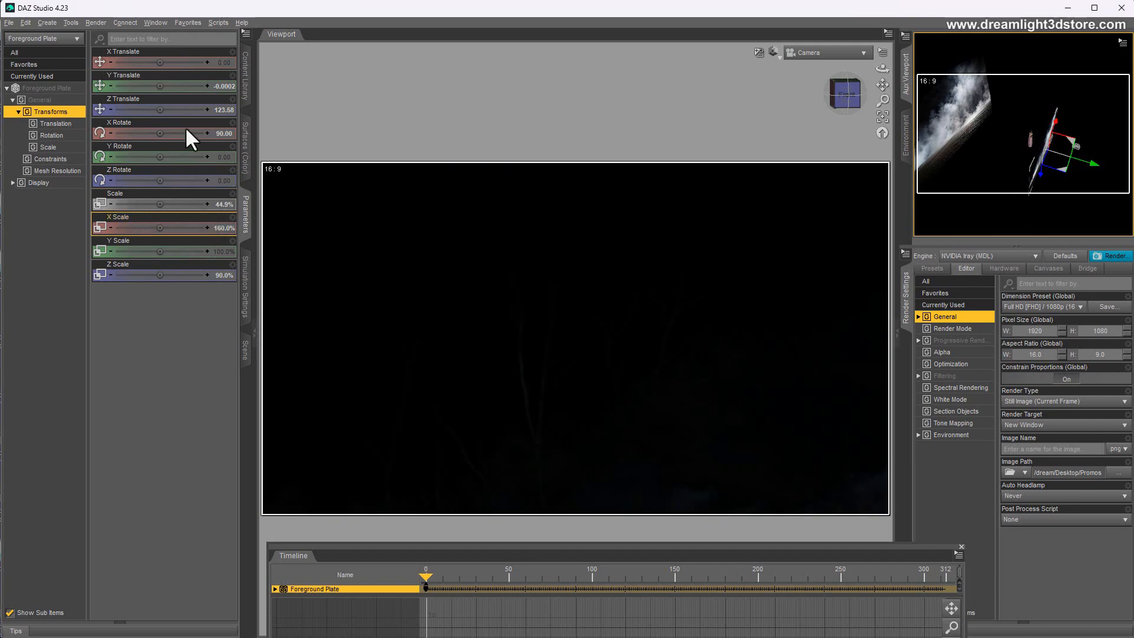
drag(158, 86, 157, 116)
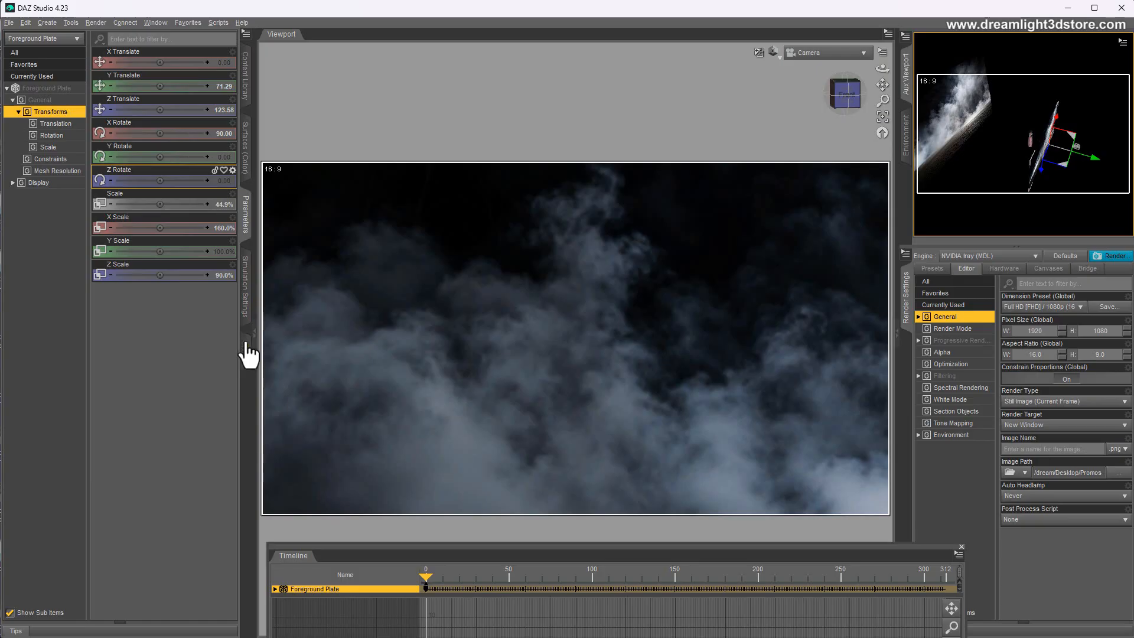
Assign GroundFog_06.jpg as the Foreground Plate's Cutout Opacity map
click(245, 171)
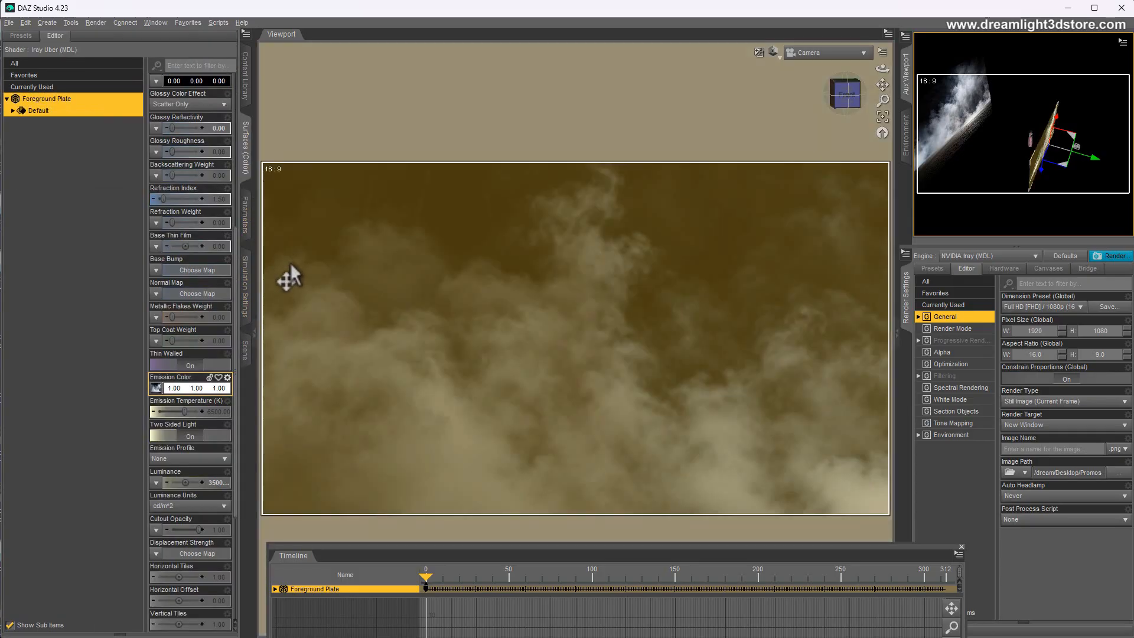
scroll(179, 423, down, 6)
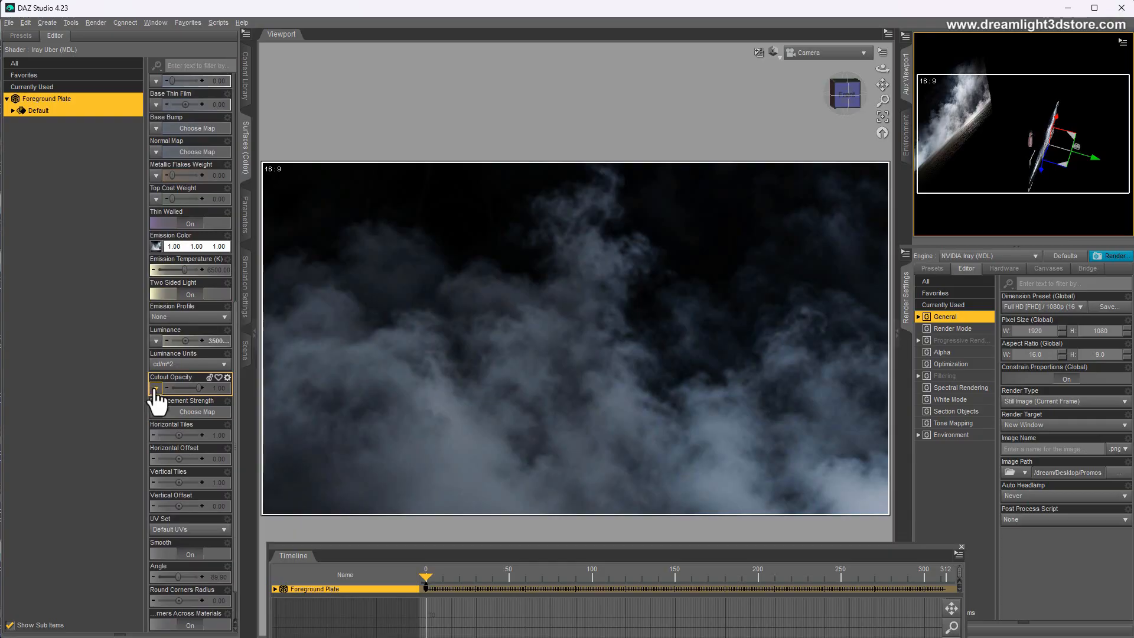
click(156, 388)
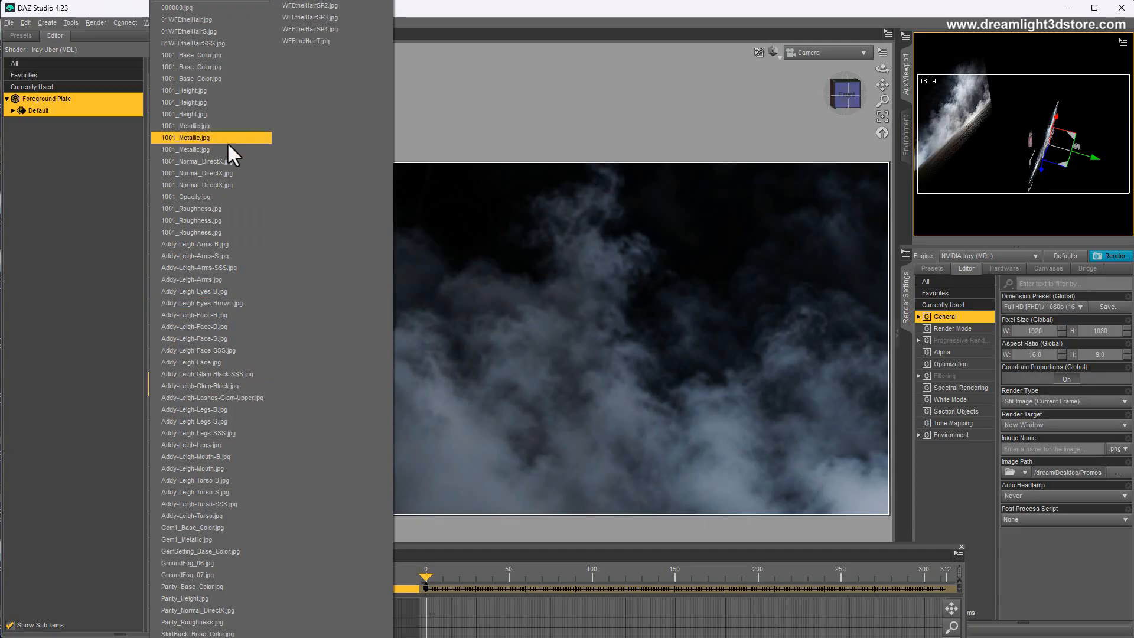
click(179, 562)
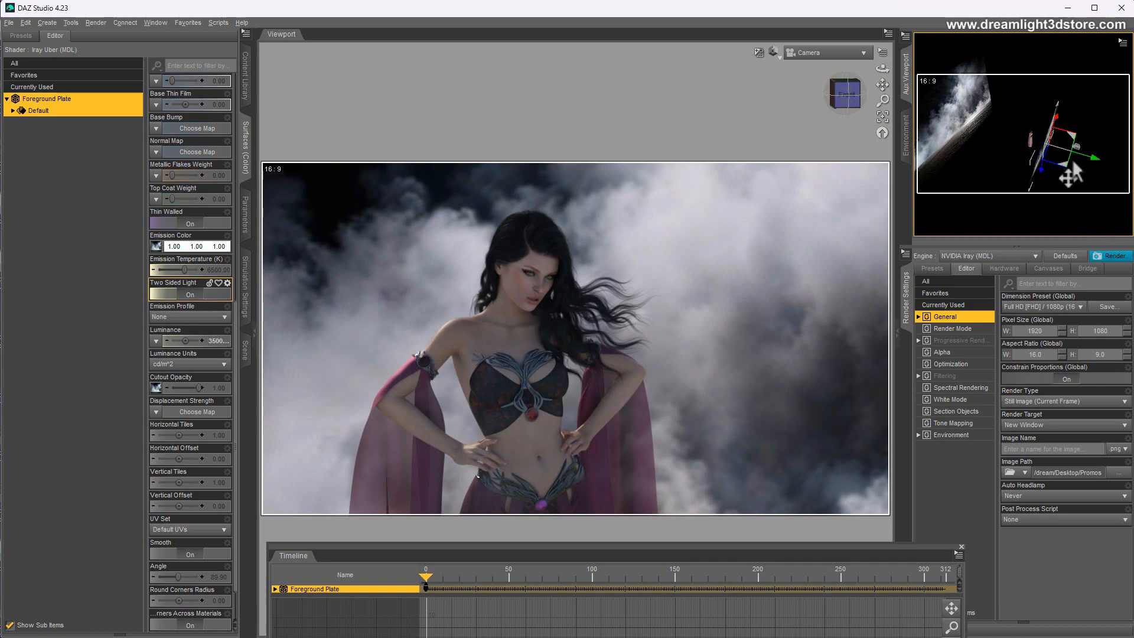
Reposition the Foreground Plate in front of the figure at about X Translate -122.56 and Y Translate 154.21
mouse_move(1097, 66)
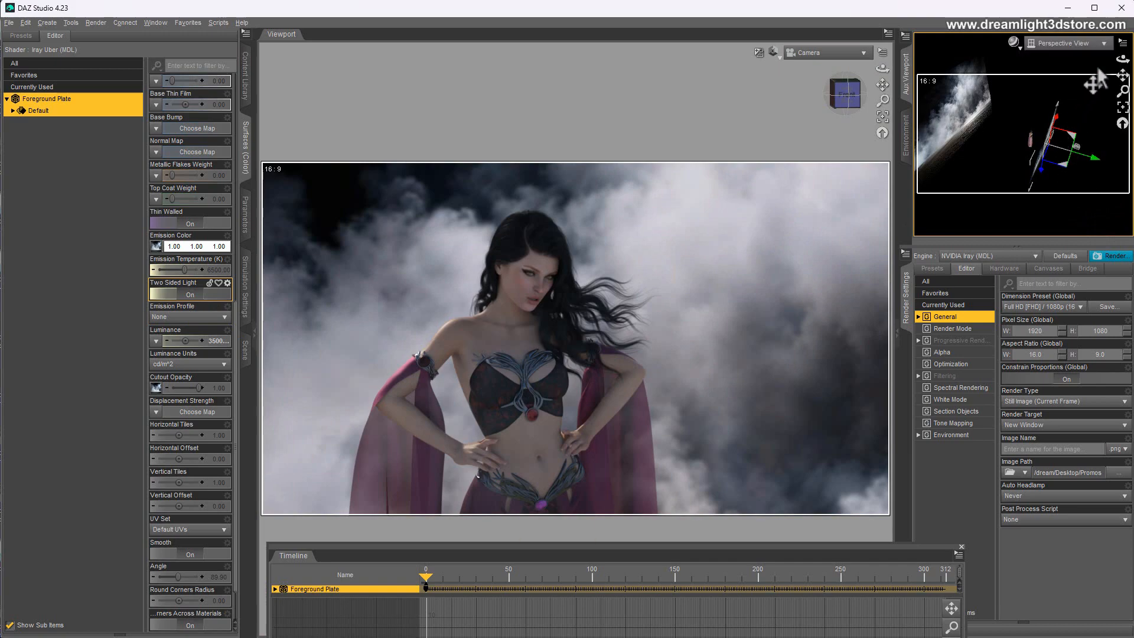
drag(1123, 59, 1097, 65)
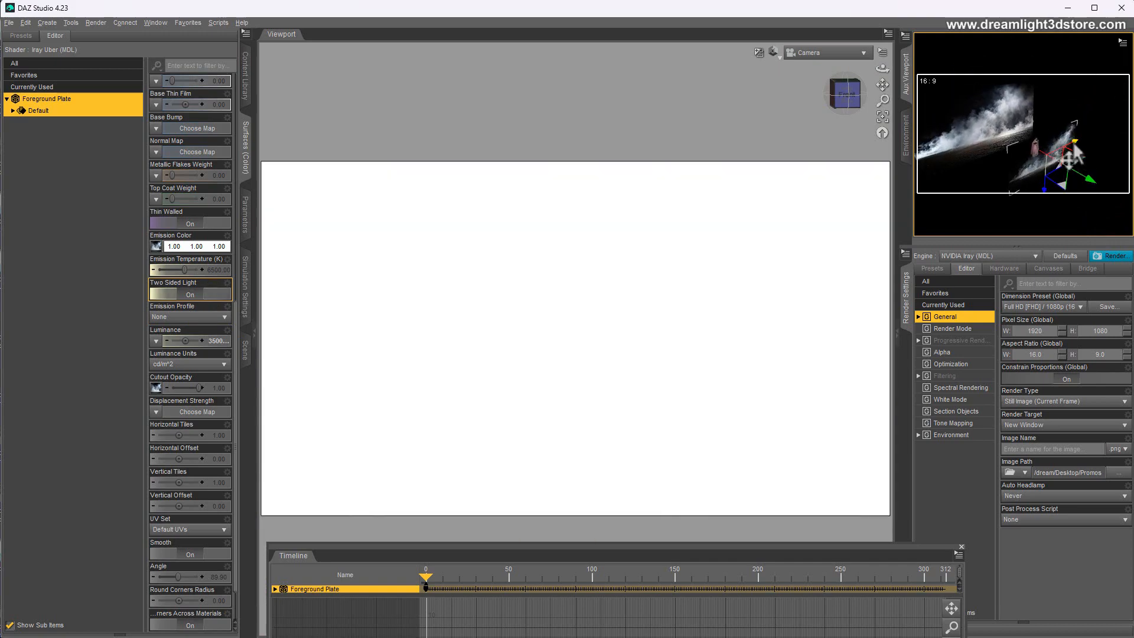
drag(1073, 145, 1030, 186)
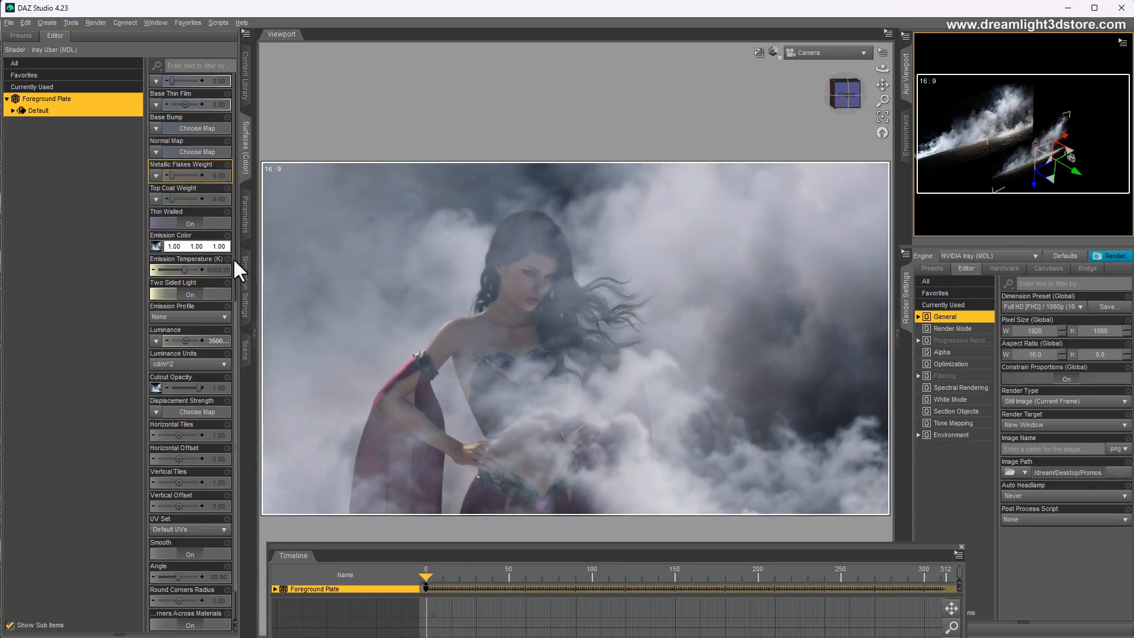
click(247, 348)
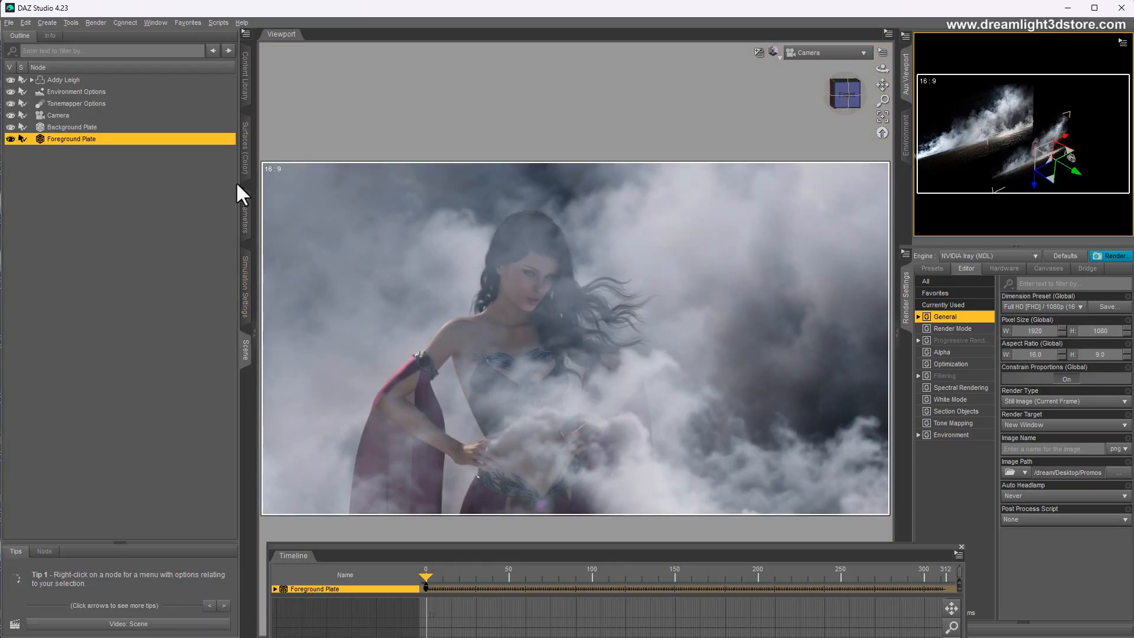
click(243, 225)
drag(159, 87, 145, 86)
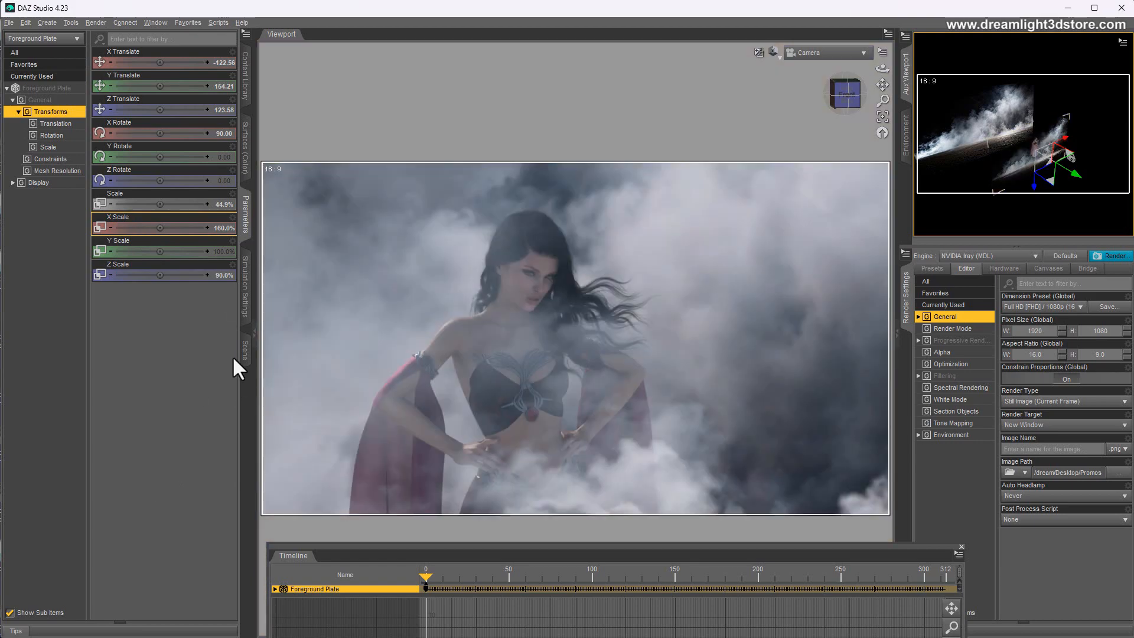
Scale the Background Plate to about 72.0%
click(242, 349)
click(65, 127)
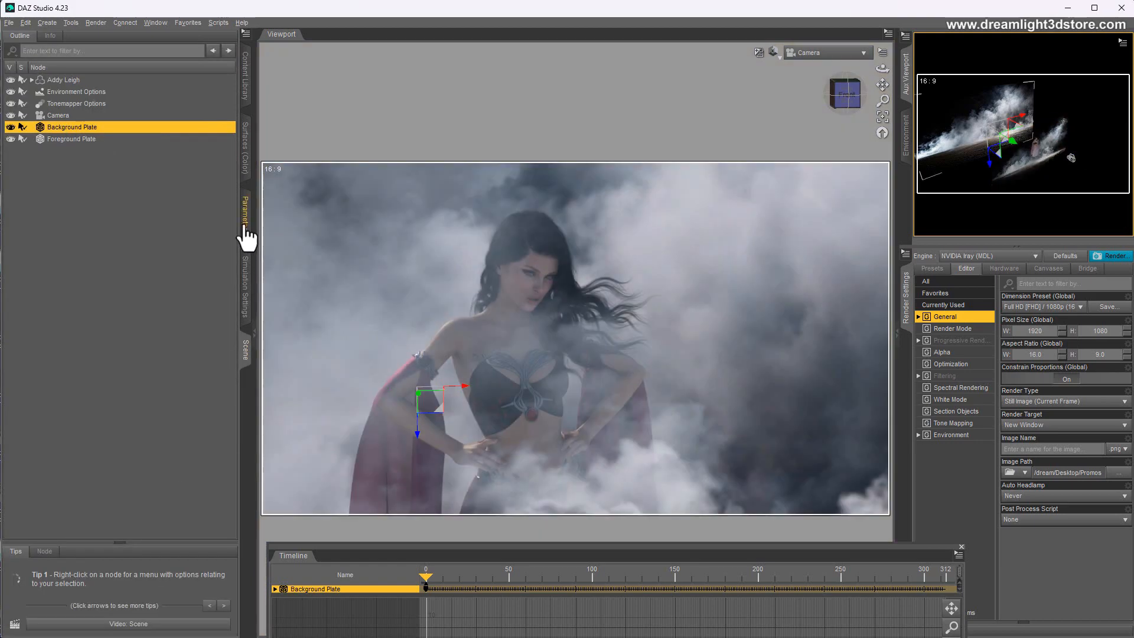
click(243, 230)
mouse_move(158, 205)
mouse_down()
mouse_move(140, 204)
mouse_move(178, 204)
mouse_up()
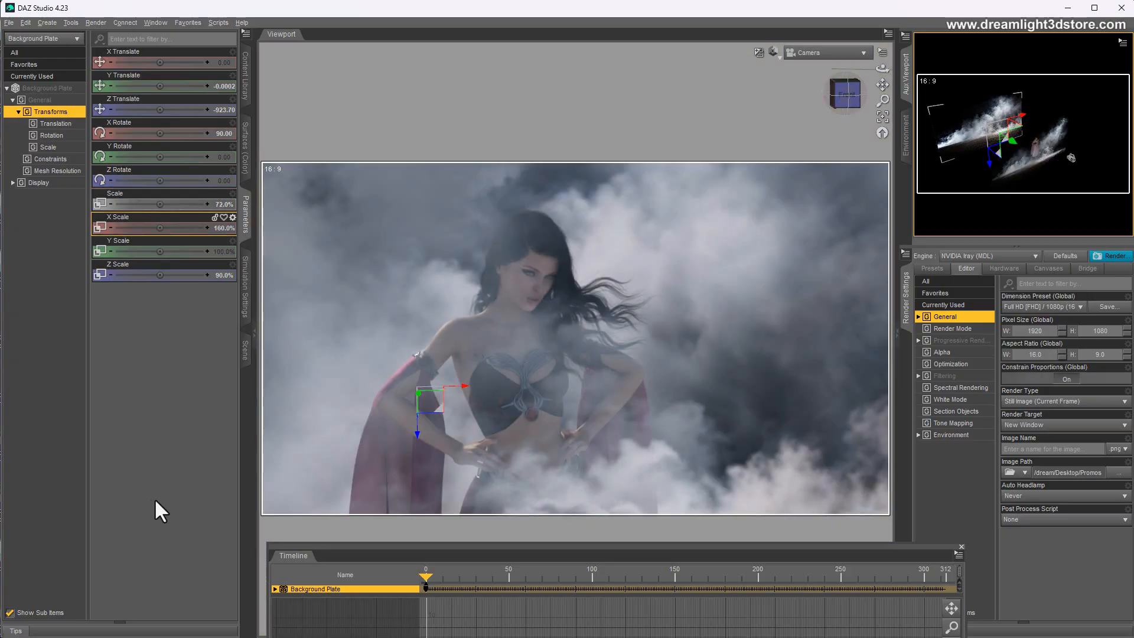
Scale the Foreground Plate up to about 63.7%
click(245, 350)
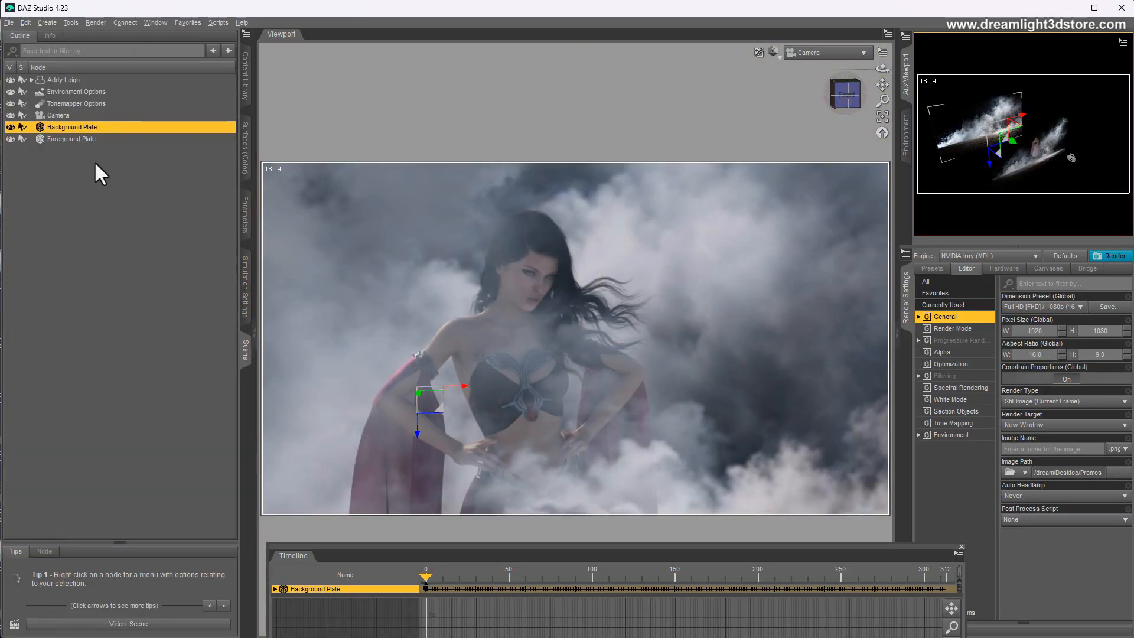
click(66, 139)
click(244, 227)
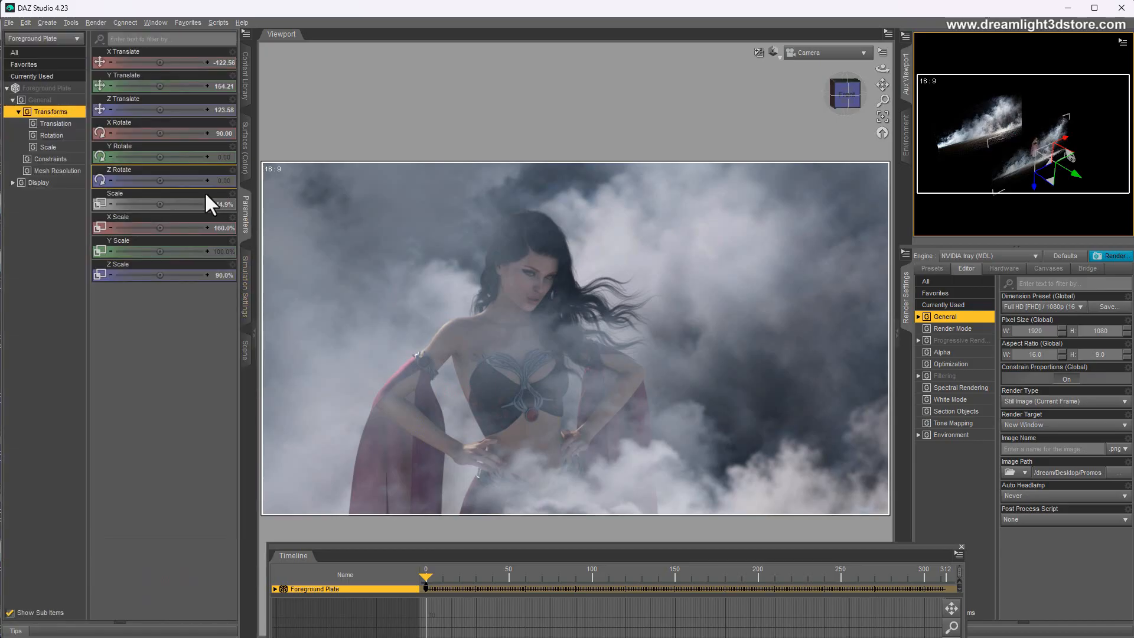
drag(152, 208, 169, 208)
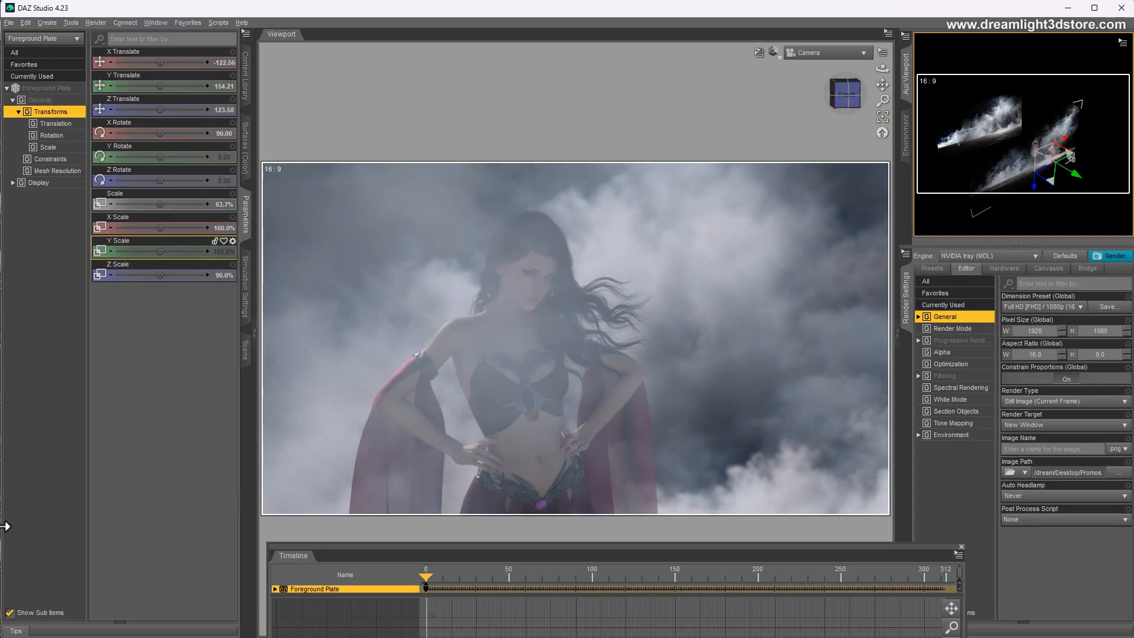
Orbit the camera slightly around the figure and set the Foreground Plate's Cutout Opacity to 0.70
click(243, 350)
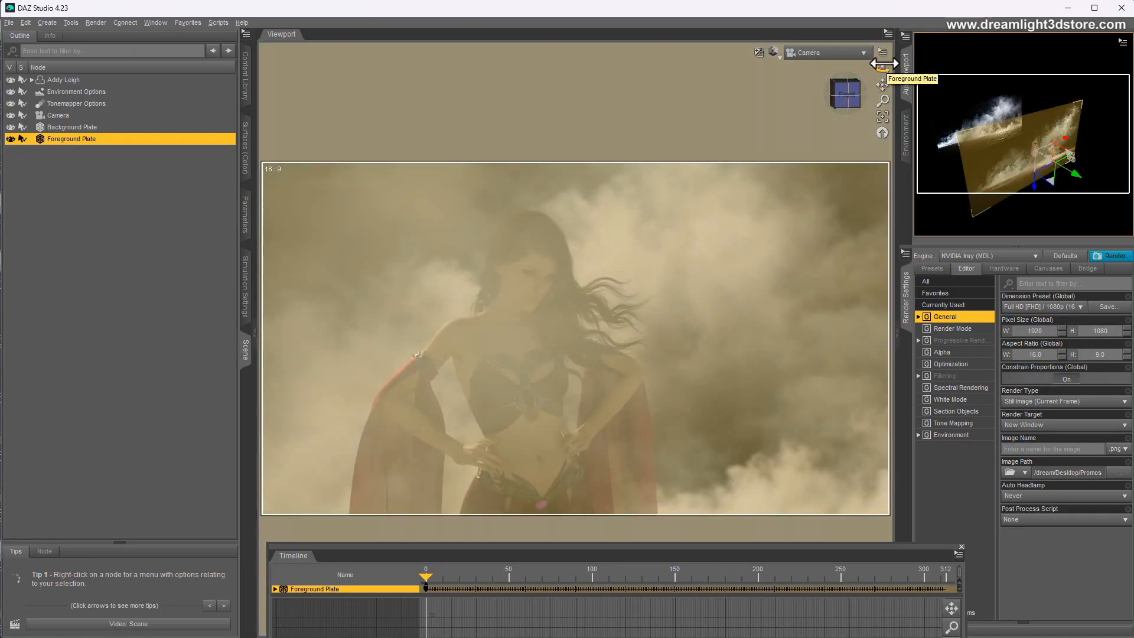
mouse_move(882, 69)
mouse_down()
mouse_move(869, 69)
mouse_move(883, 65)
mouse_up()
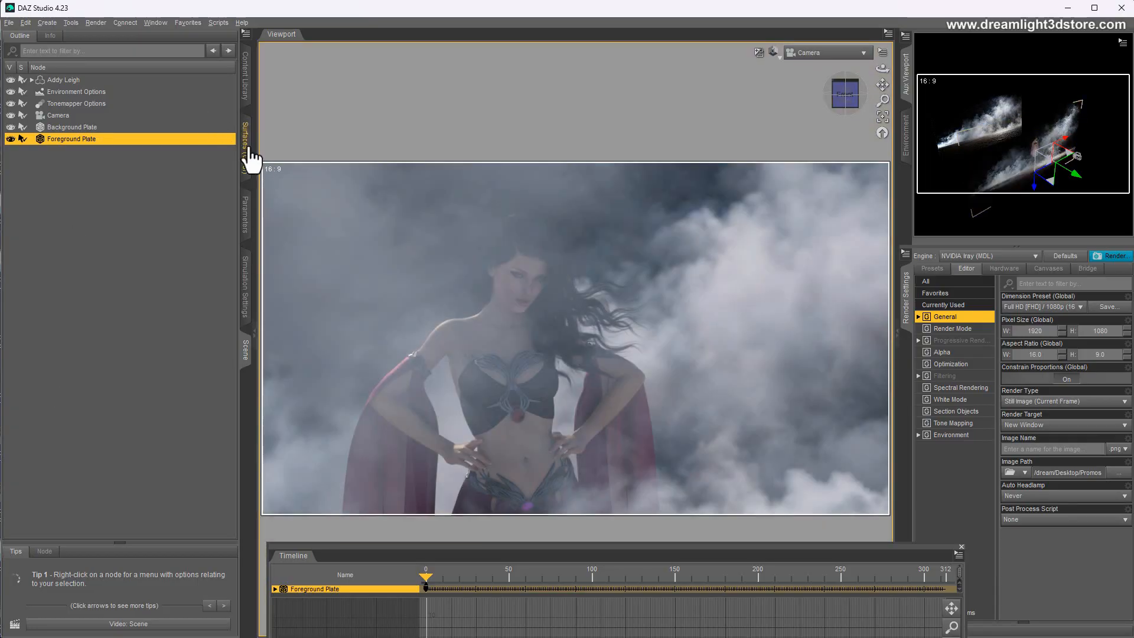
click(246, 149)
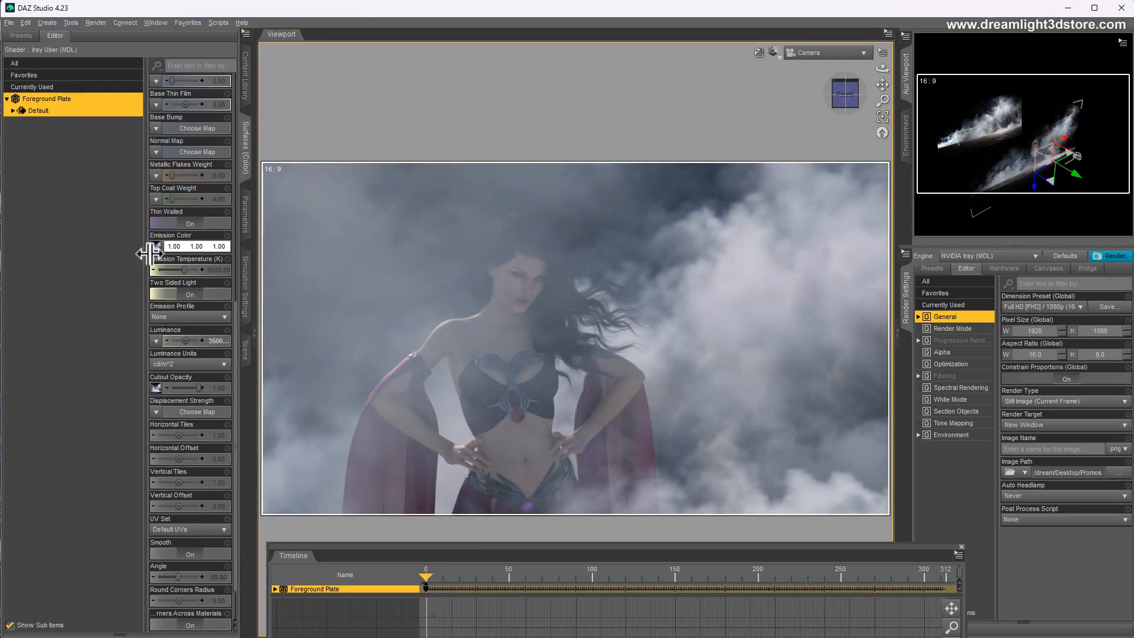
scroll(196, 458, down, 2)
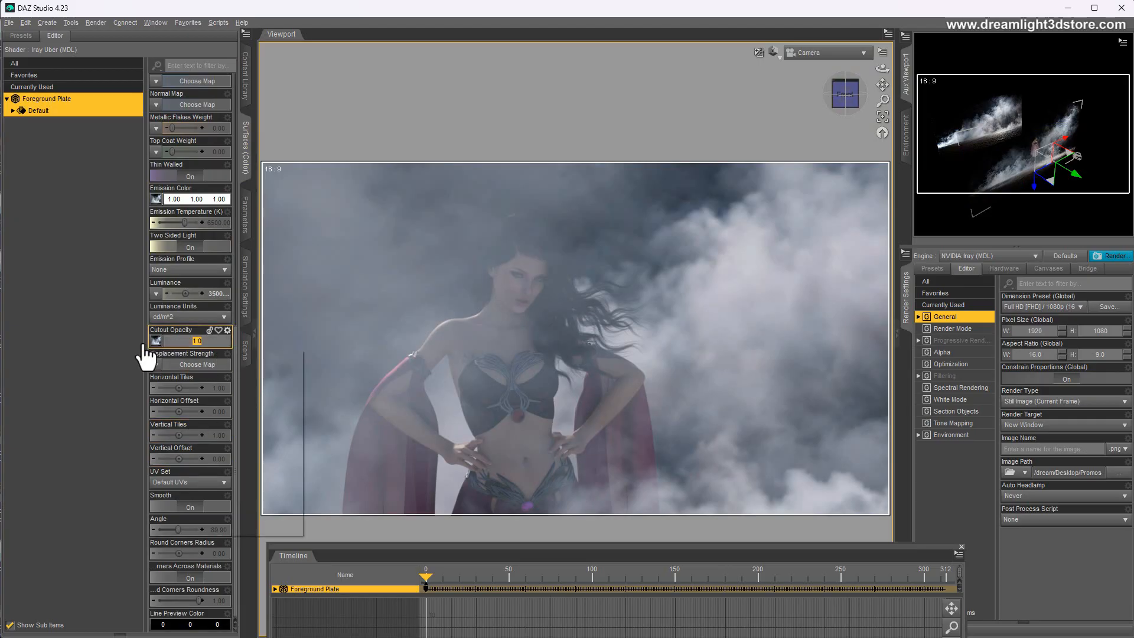
mouse_move(156, 341)
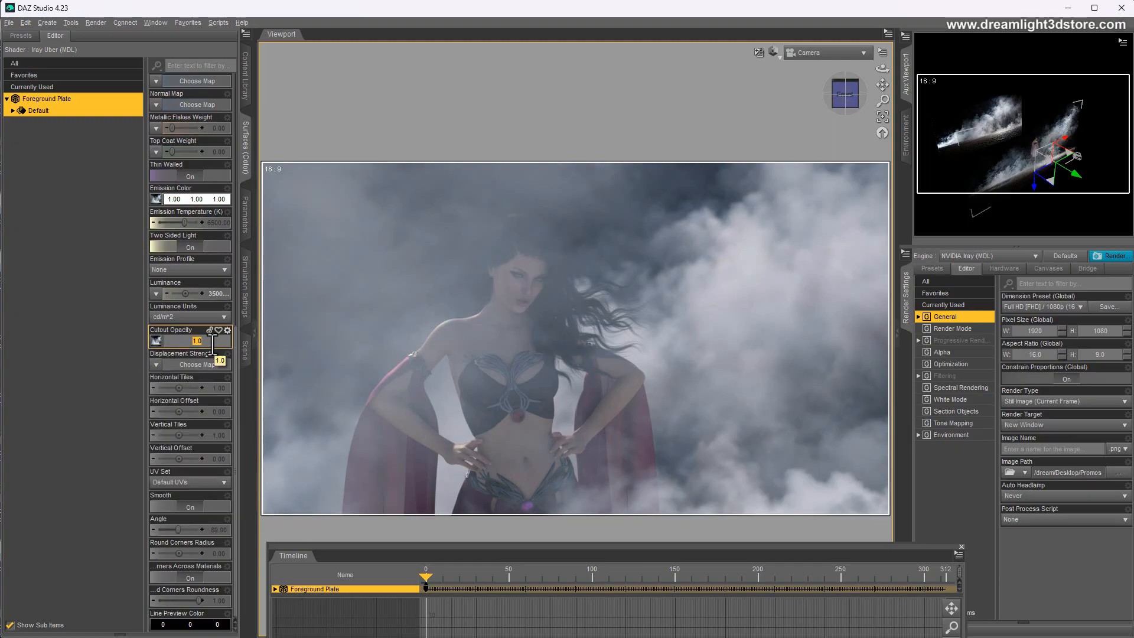
key(Return)
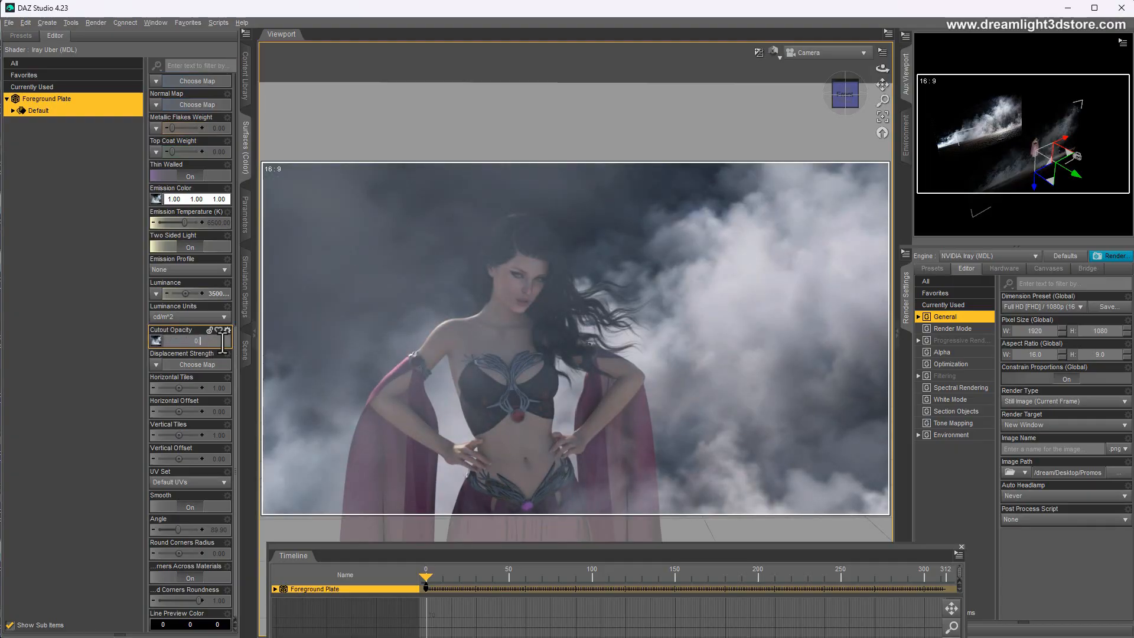
text(.7)
key(Return)
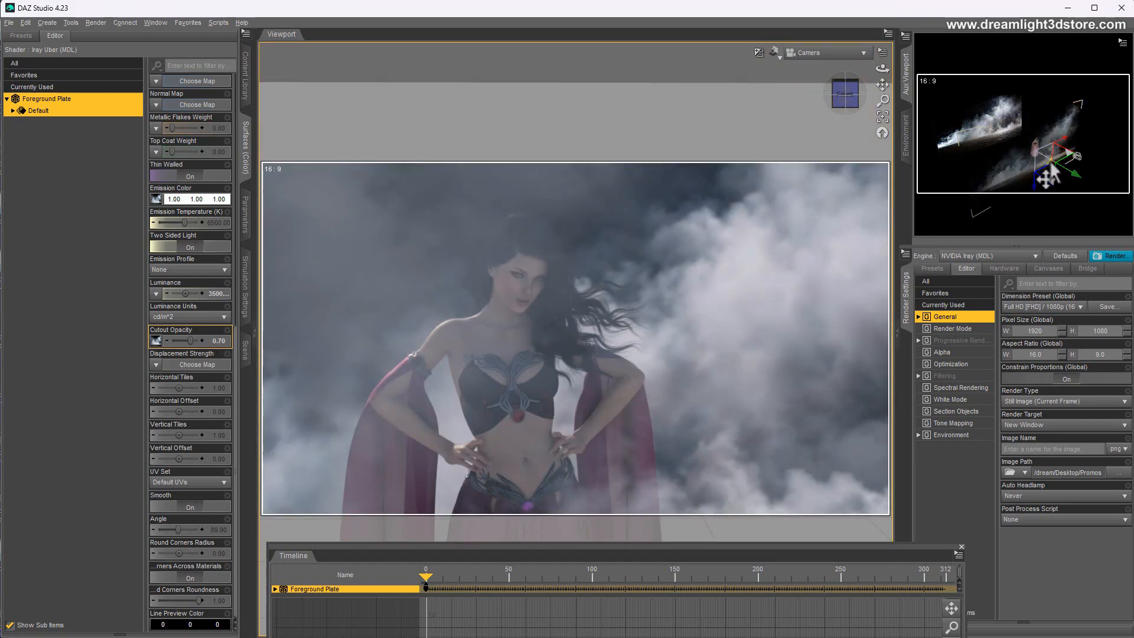
Switch the camera viewport to a faster shaded preview and move the Foreground Plate to about X Translate -132.70, Y Translate 112.15
click(1048, 160)
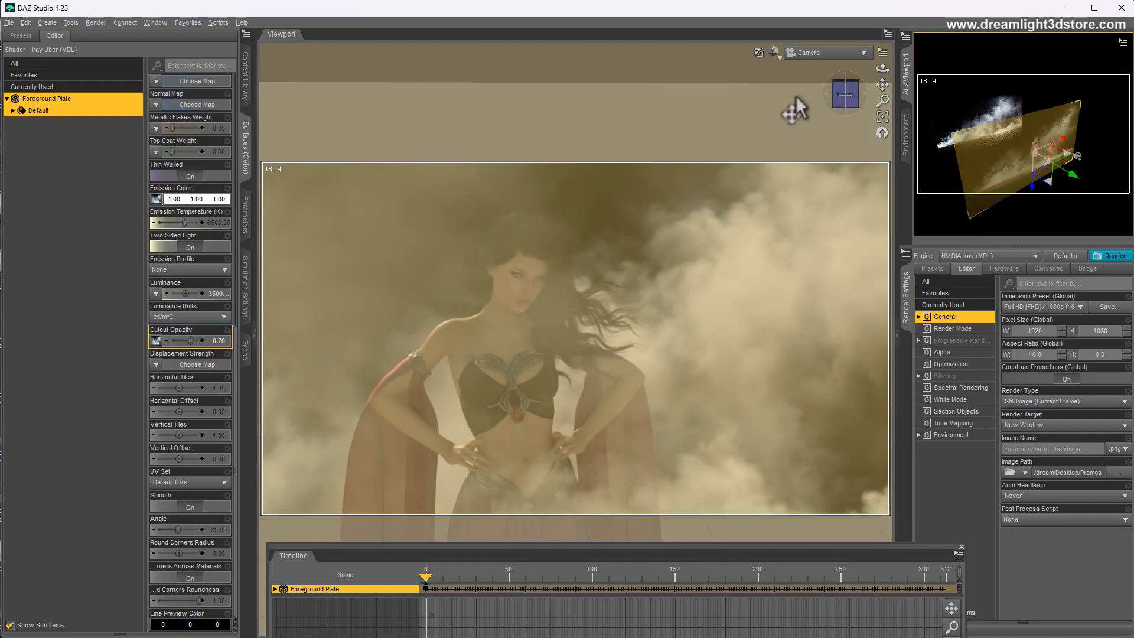
click(777, 57)
click(767, 169)
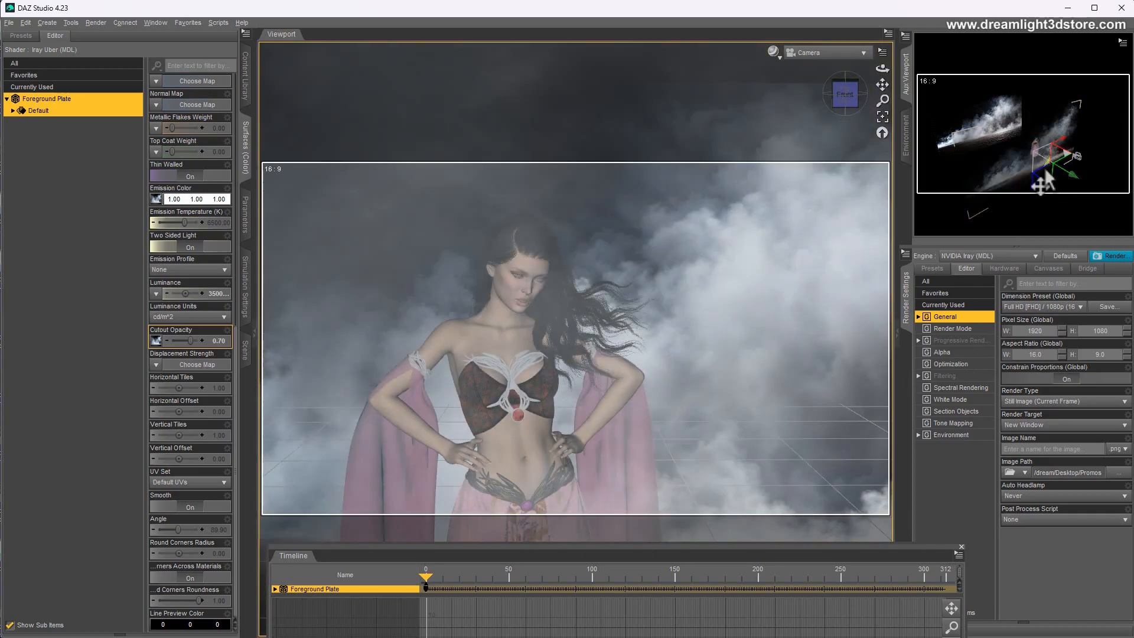
mouse_move(1047, 166)
mouse_down()
mouse_move(1034, 167)
mouse_move(1051, 164)
mouse_move(1038, 182)
mouse_move(1045, 167)
mouse_up()
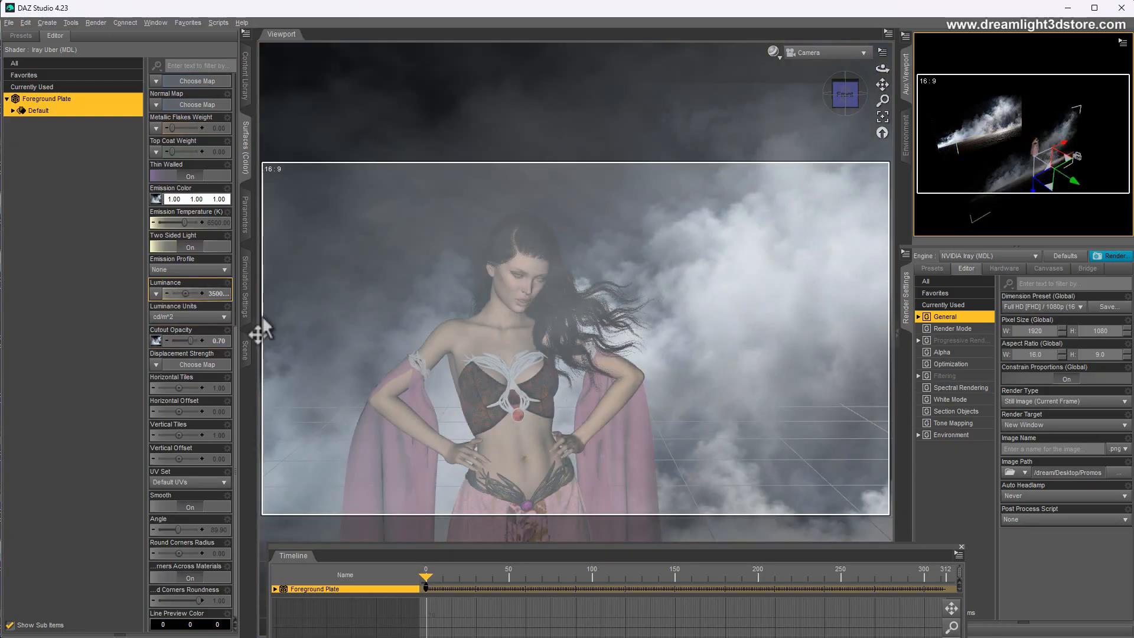
Flatten the Foreground Plate by reducing its Z Scale to 60.0%
click(246, 352)
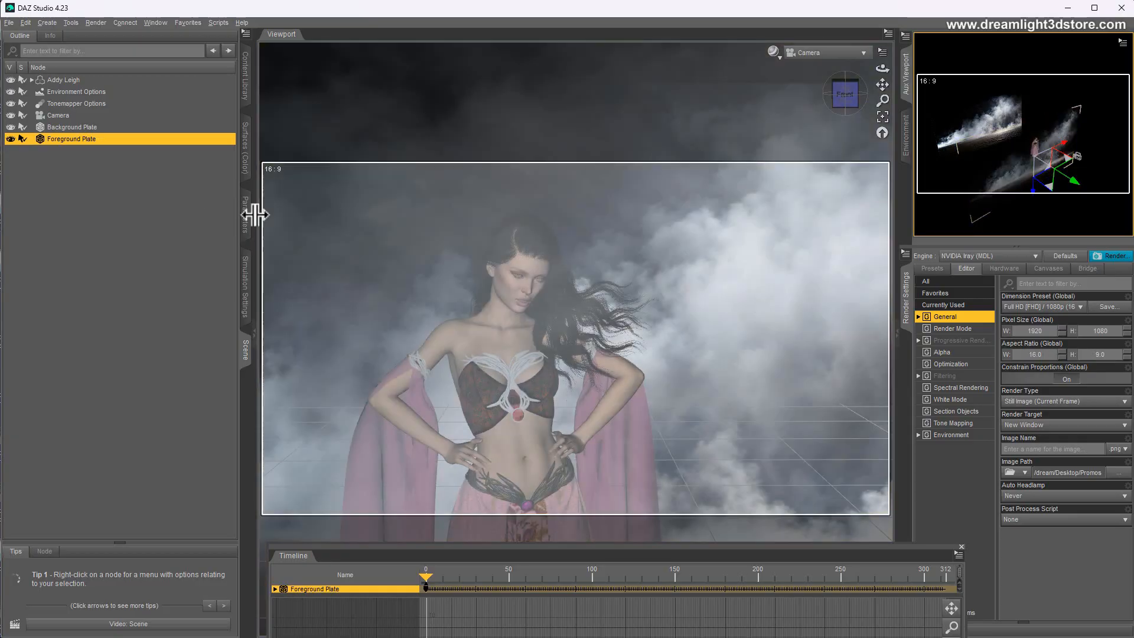
click(246, 214)
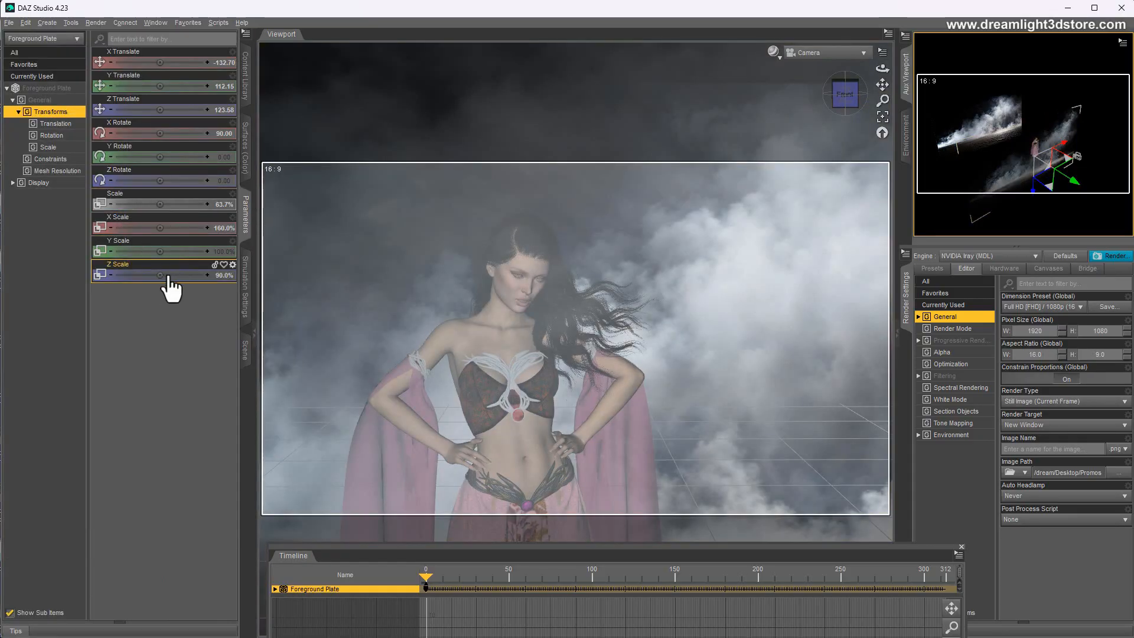
drag(165, 275, 99, 275)
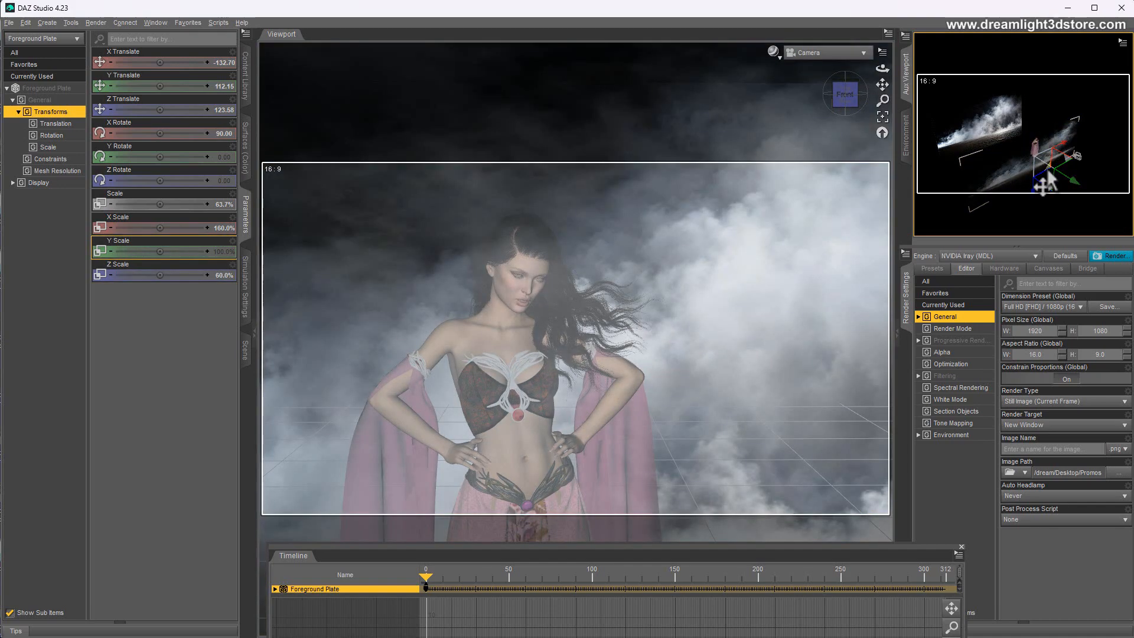
Move the Foreground Plate to about X Translate -261.82, Y Translate 39.54, and return the camera viewport to the Iray preview
drag(1047, 168, 1035, 182)
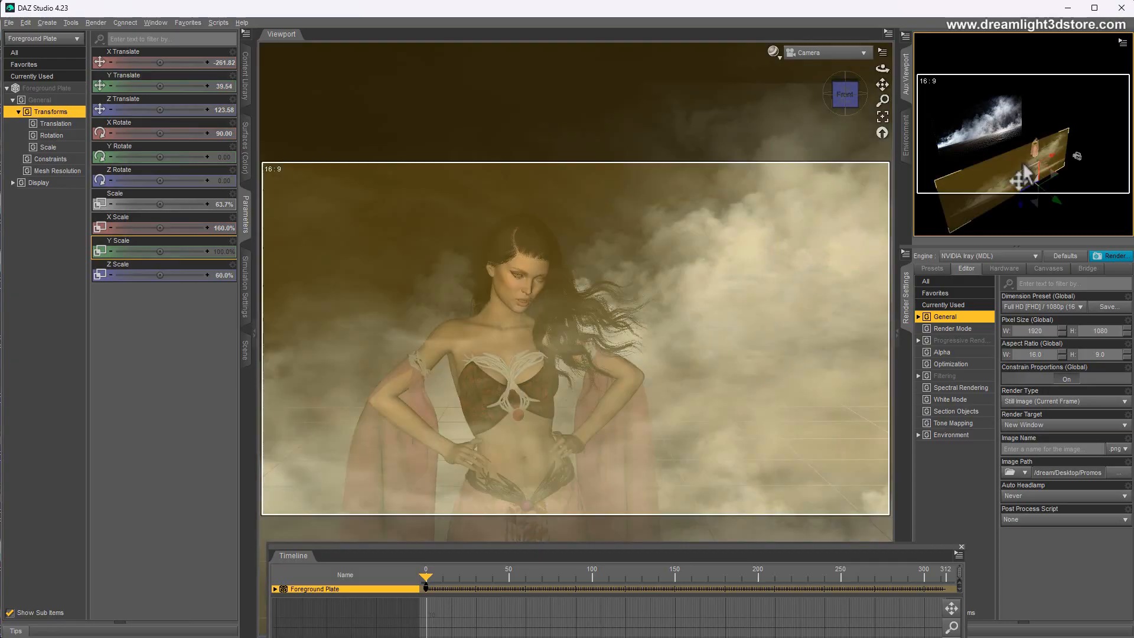
click(774, 54)
click(757, 213)
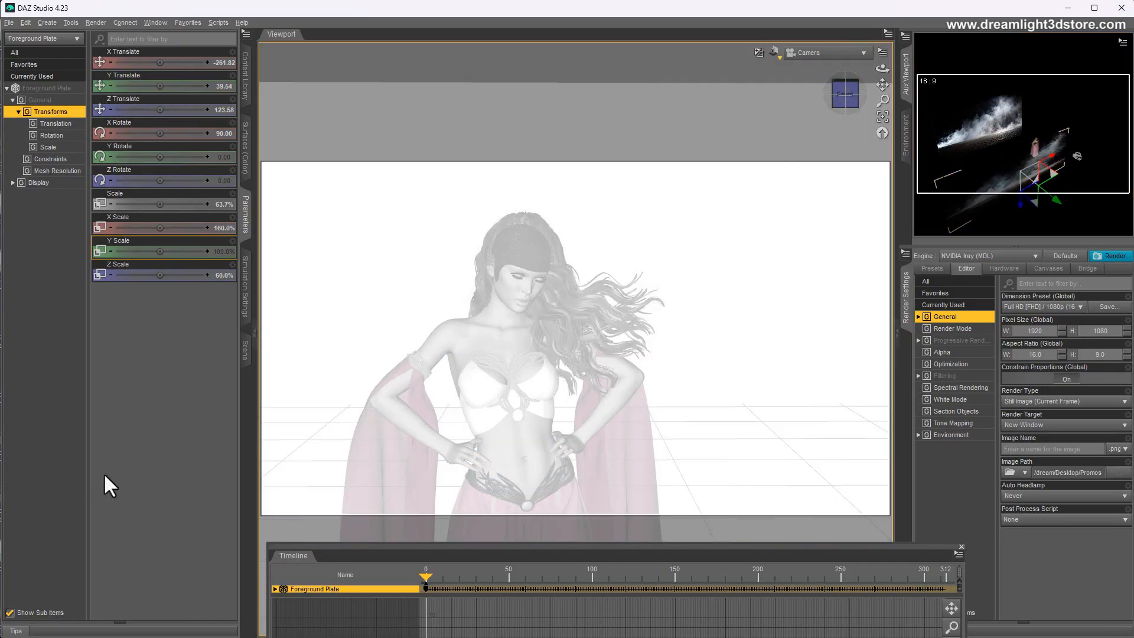